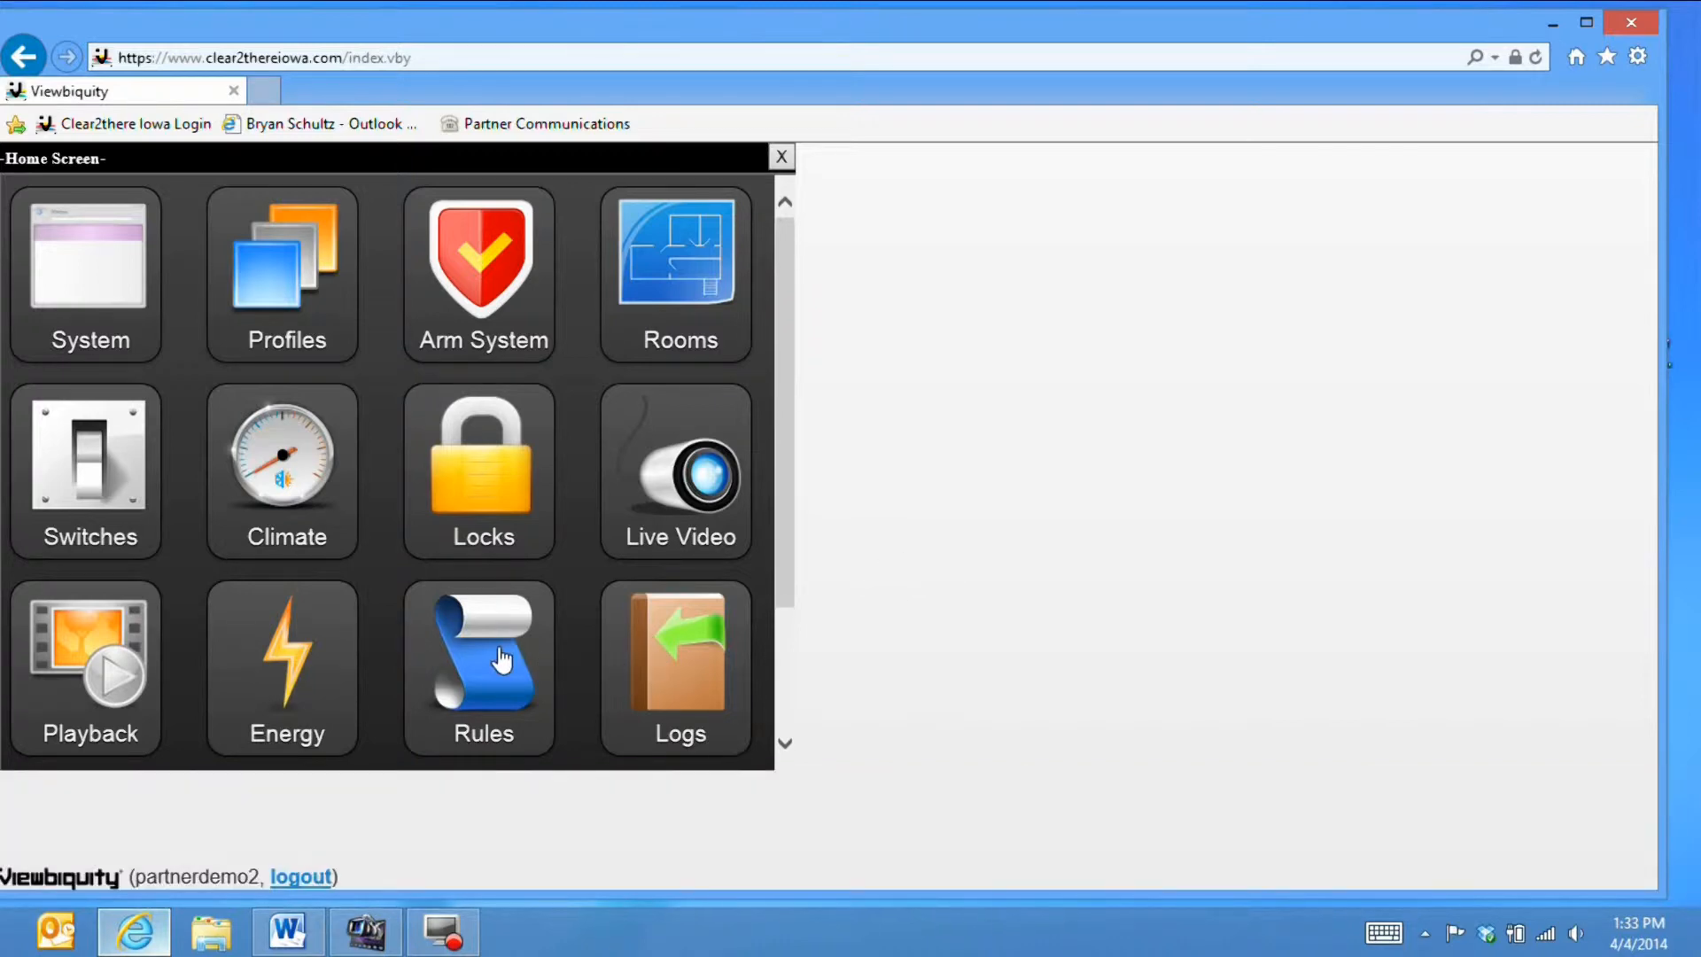
- Open the Rules window from the Home Screen's Rules tile
left_click(502, 660)
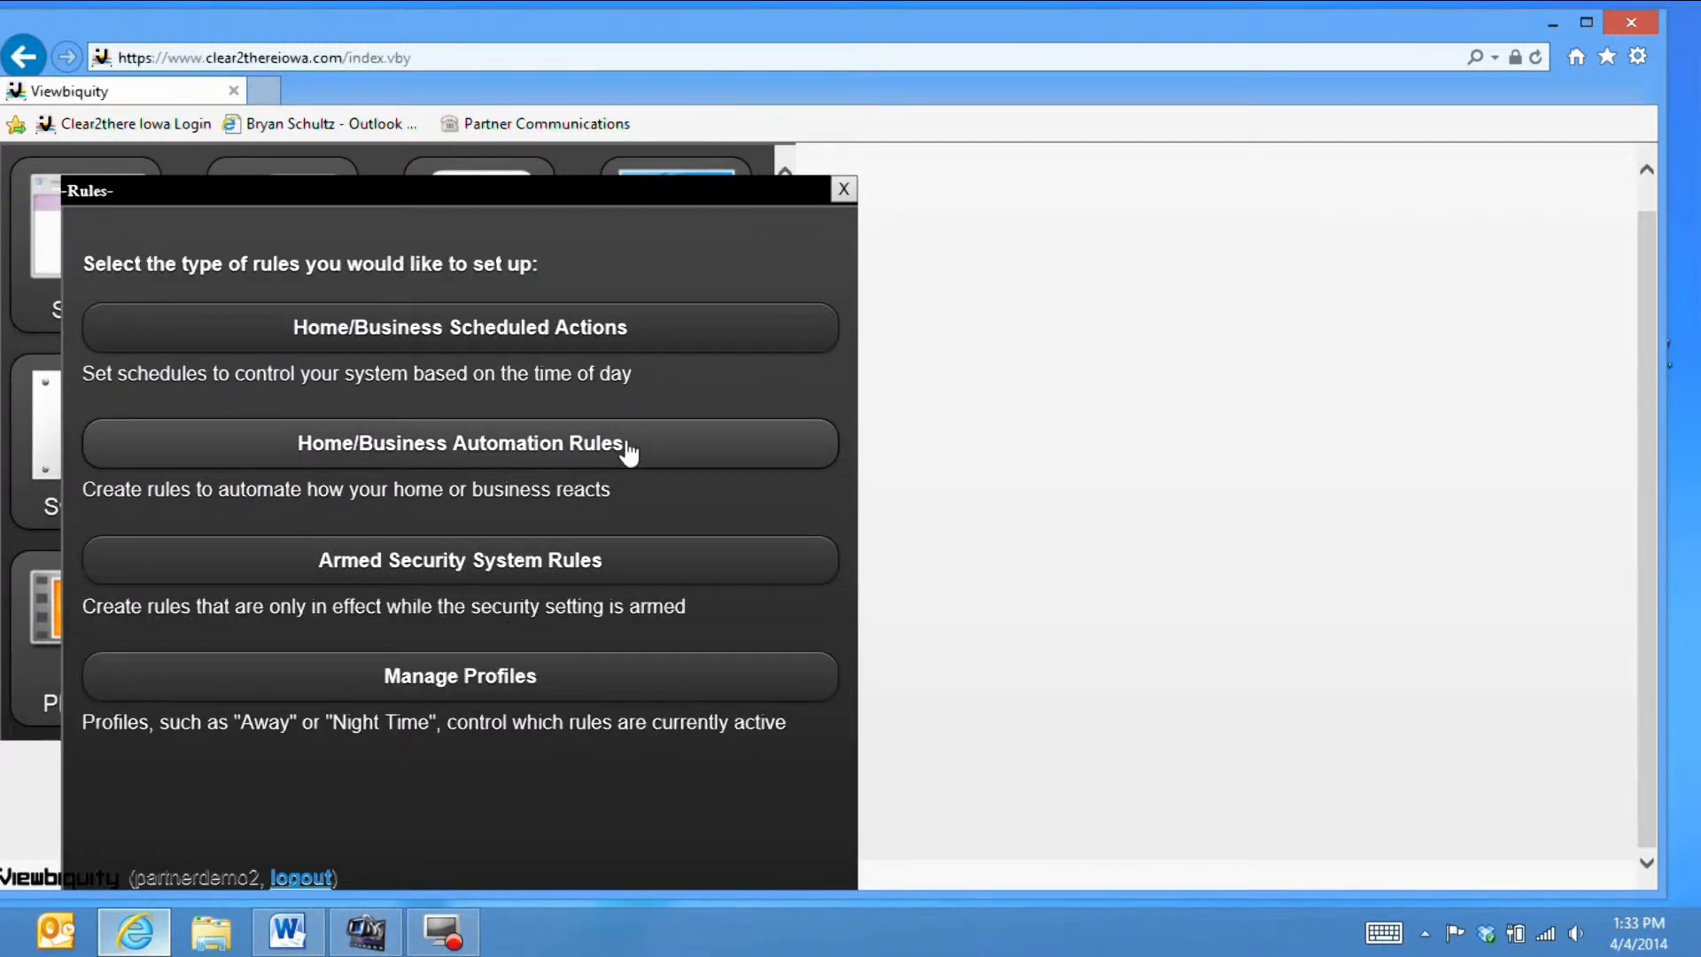
- Add a new automation rule with the condition 'When the System connection is offline'
left_click(327, 444)
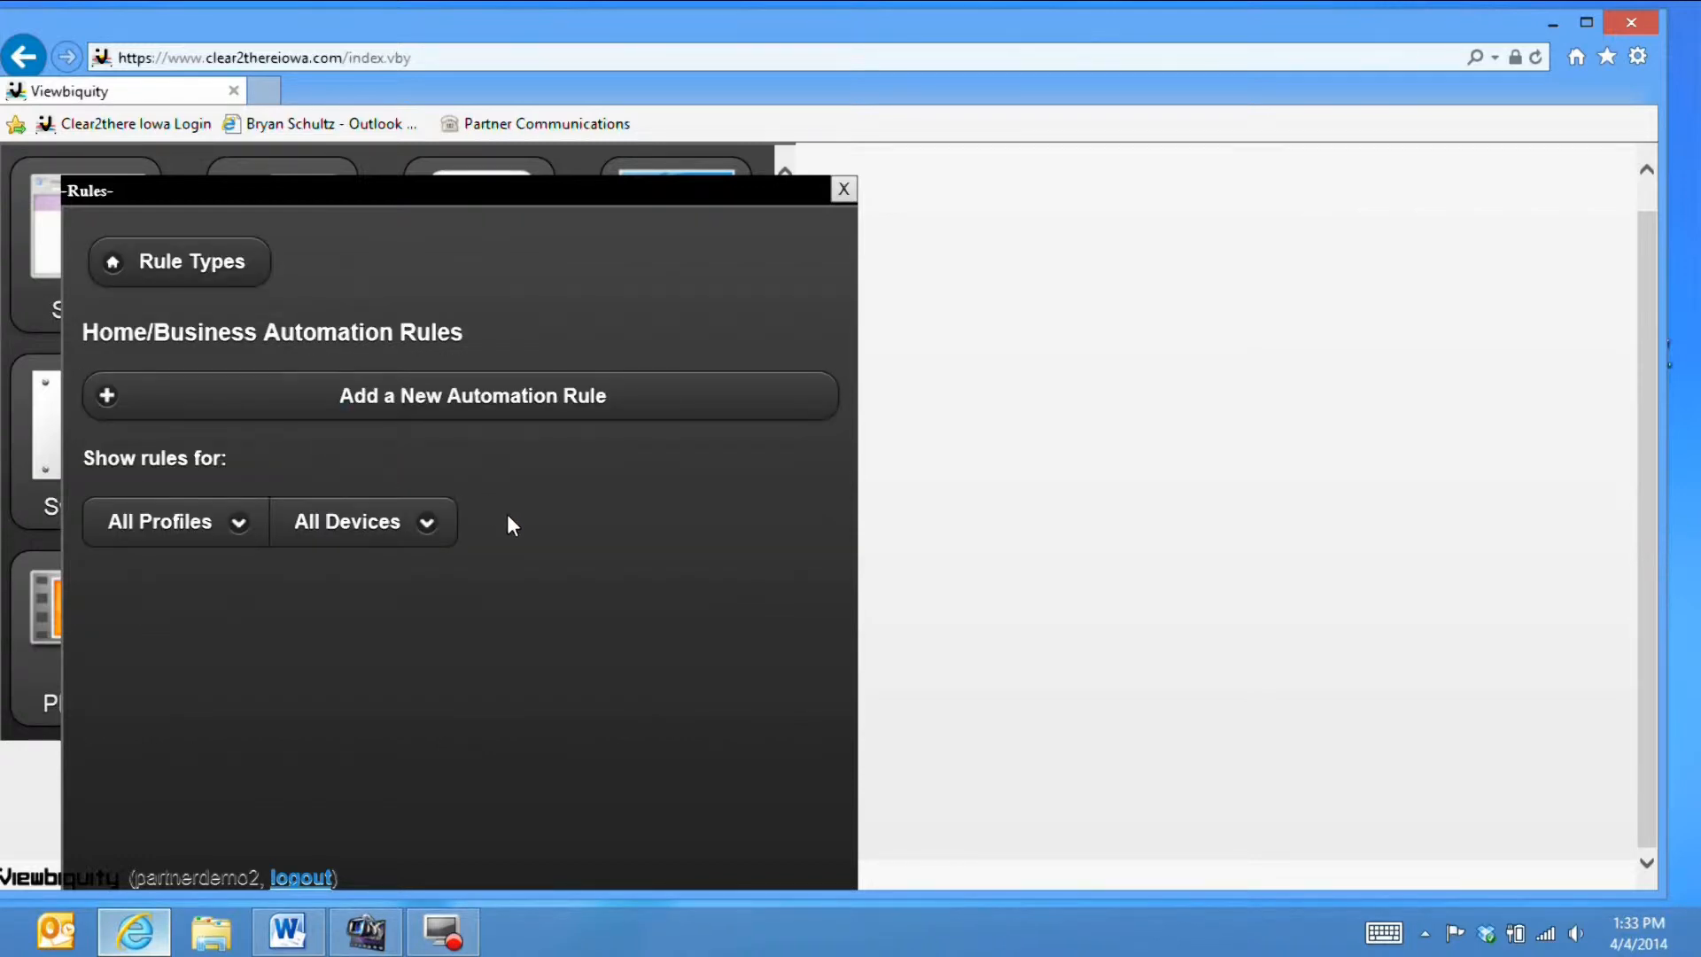
left_click(519, 406)
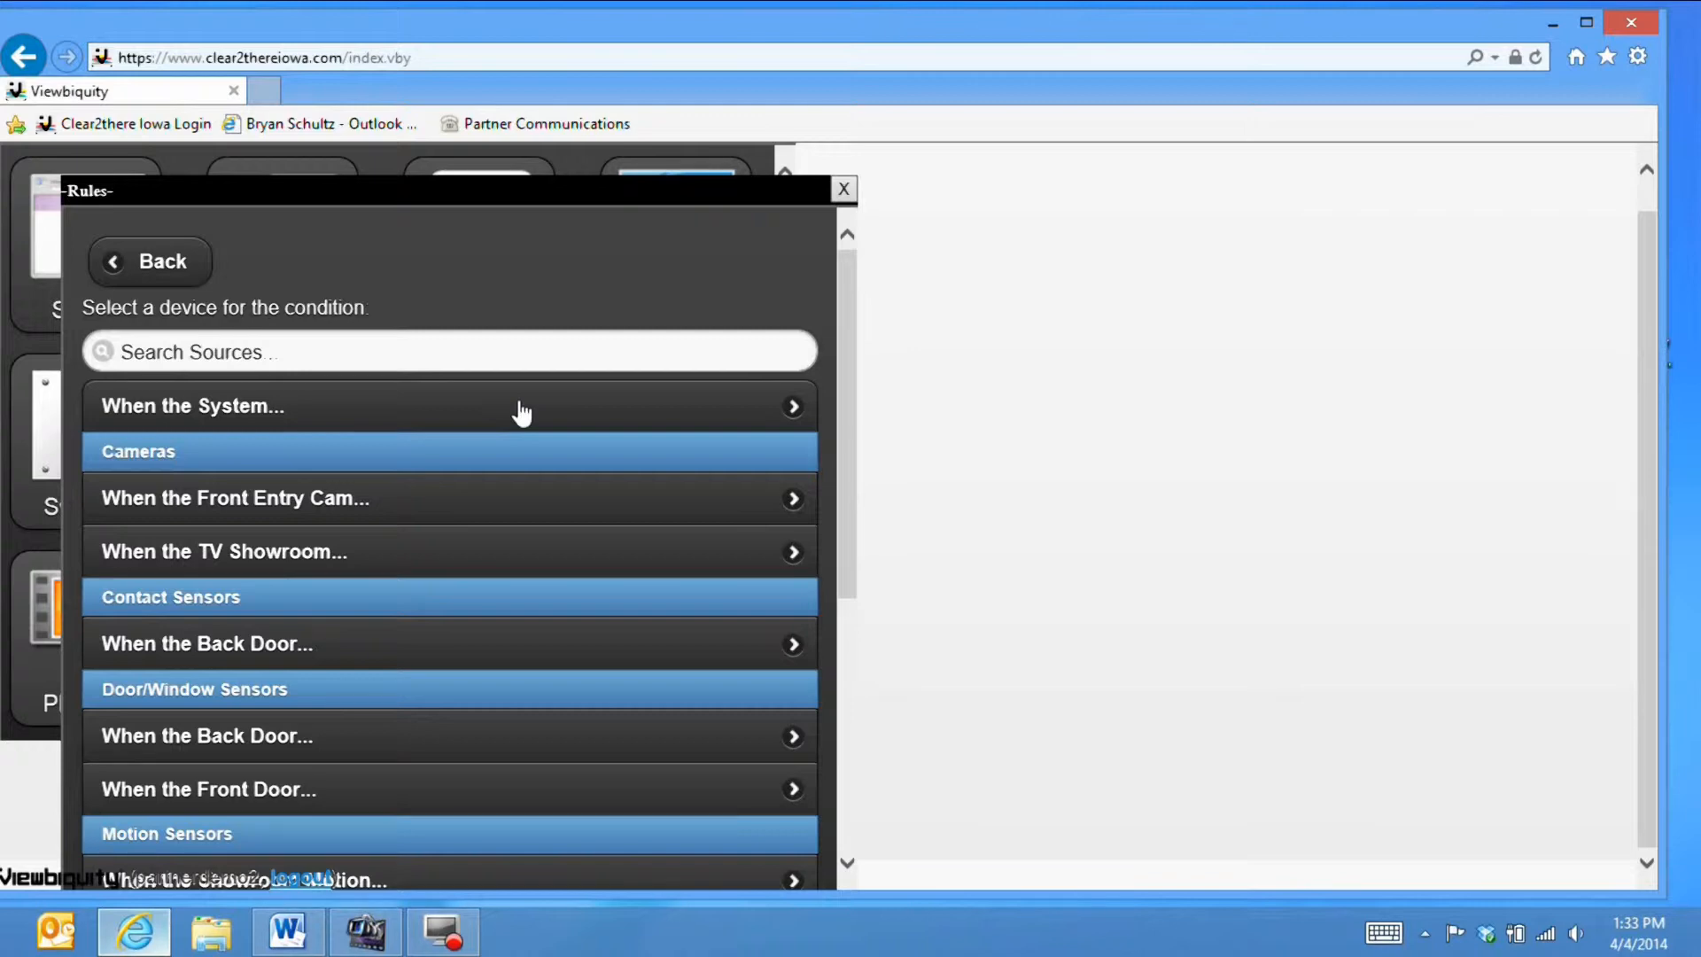
left_click(520, 410)
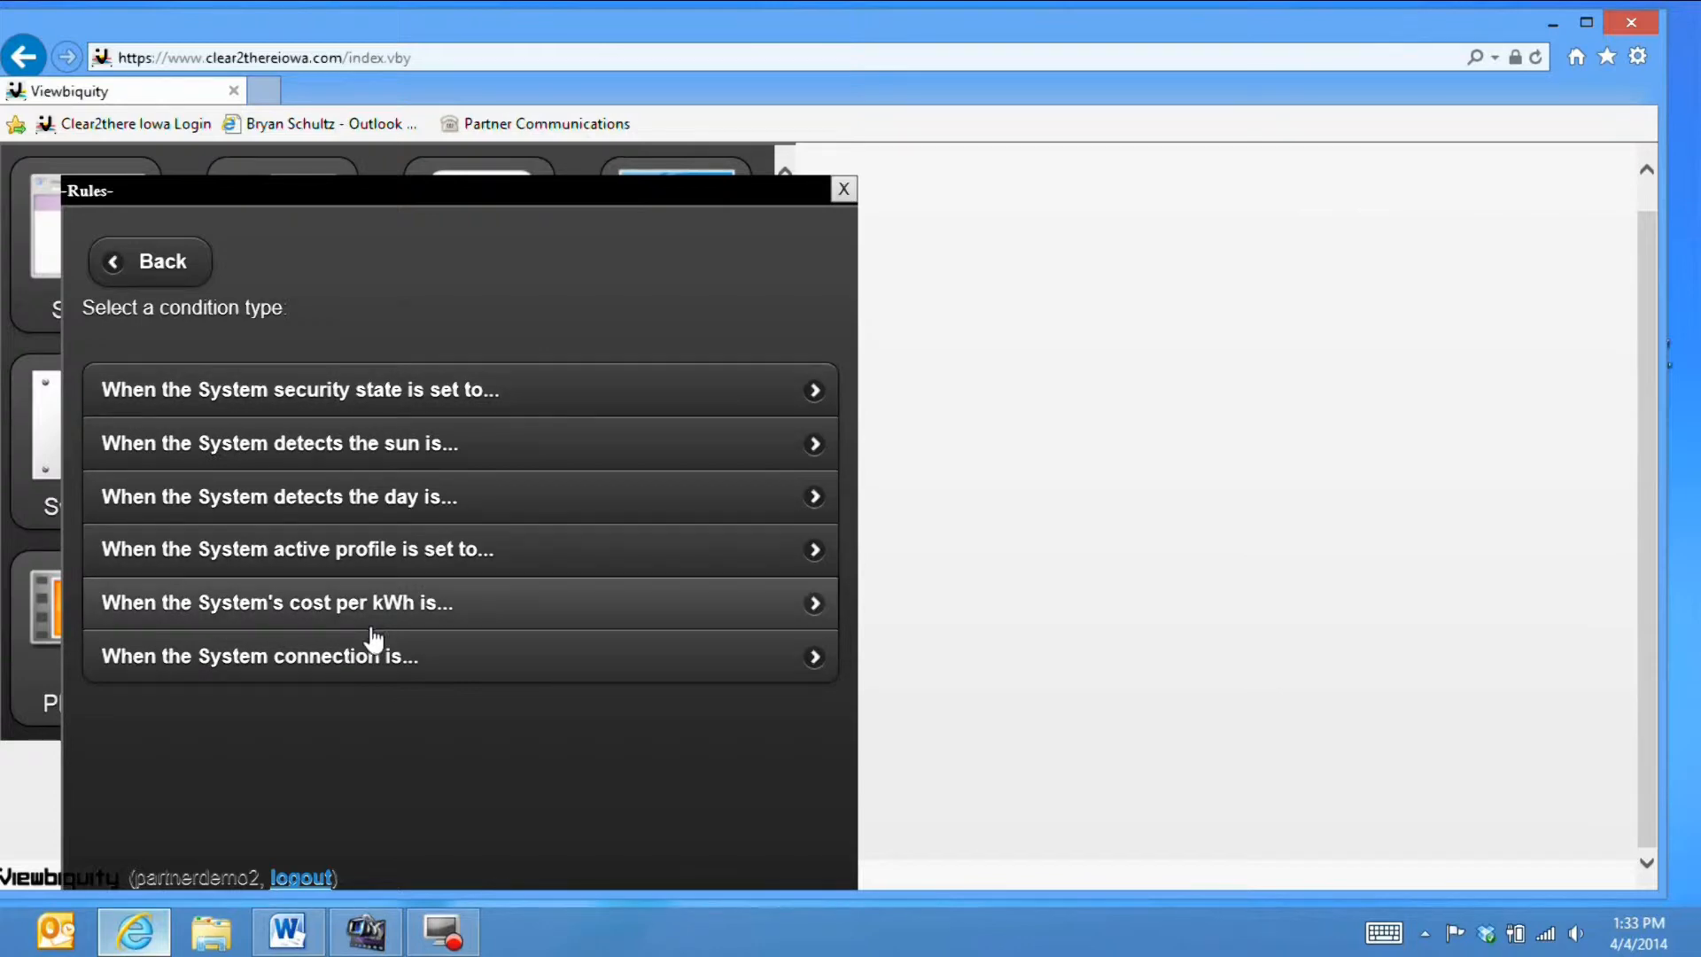
left_click(337, 666)
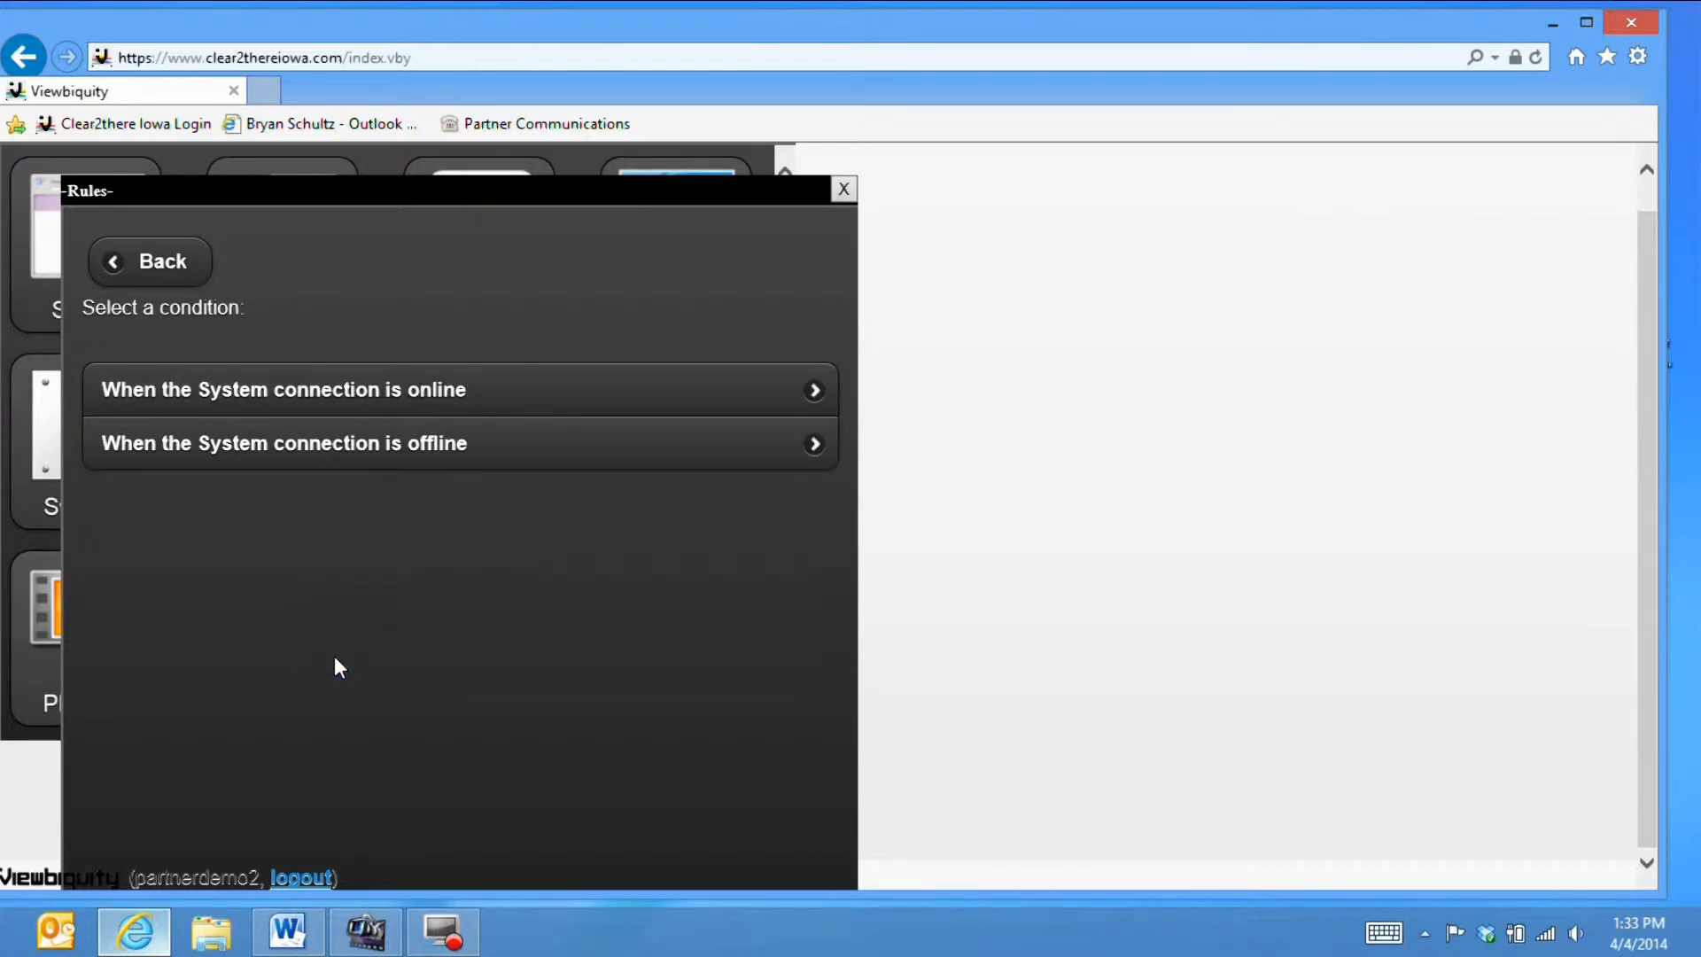
left_click(514, 459)
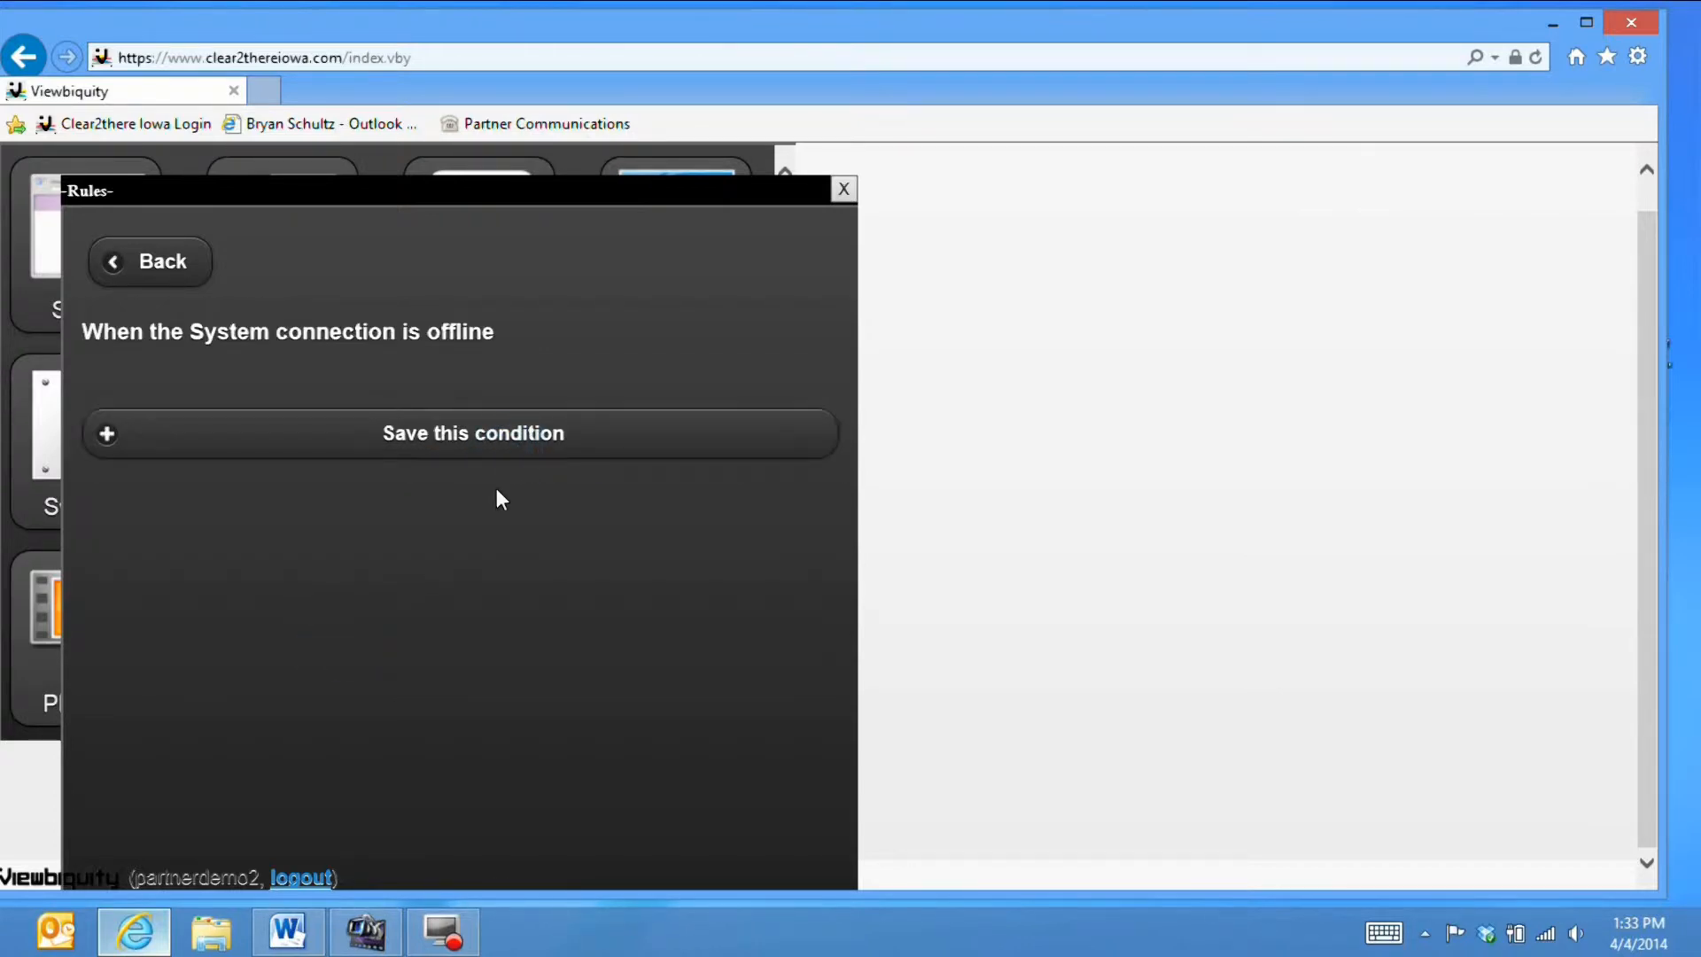
left_click(460, 438)
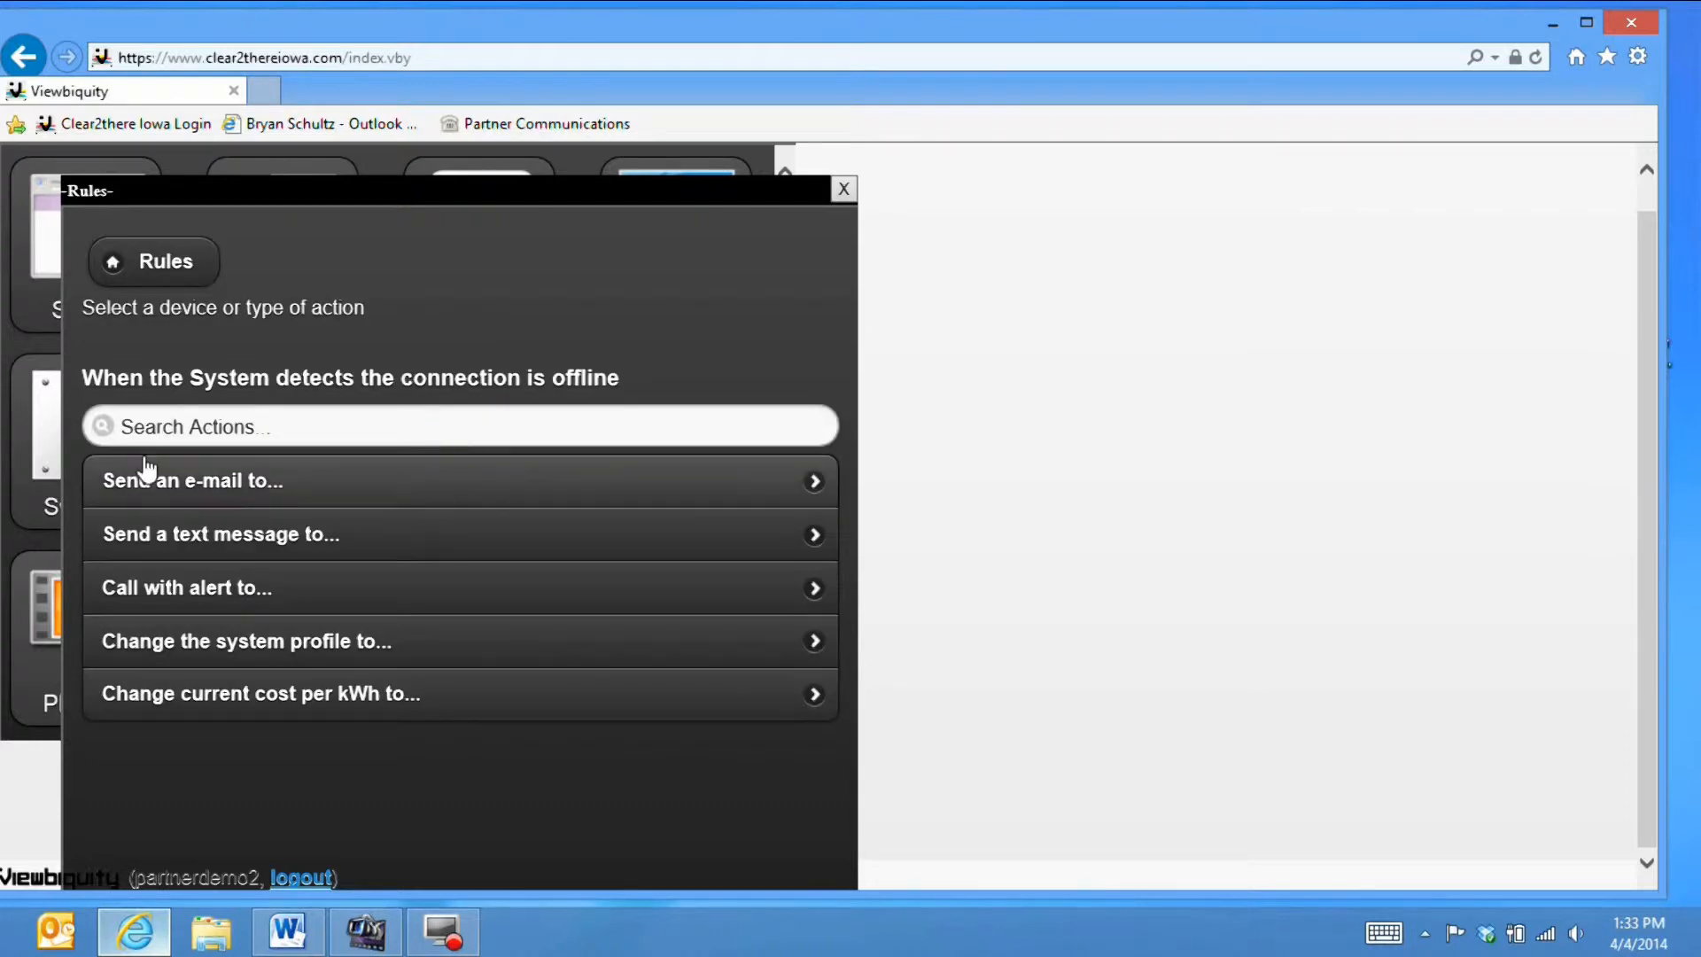
- Give the offline rule a send-e-mail action to two comma-separated recipient addresses, and save it
left_click(238, 487)
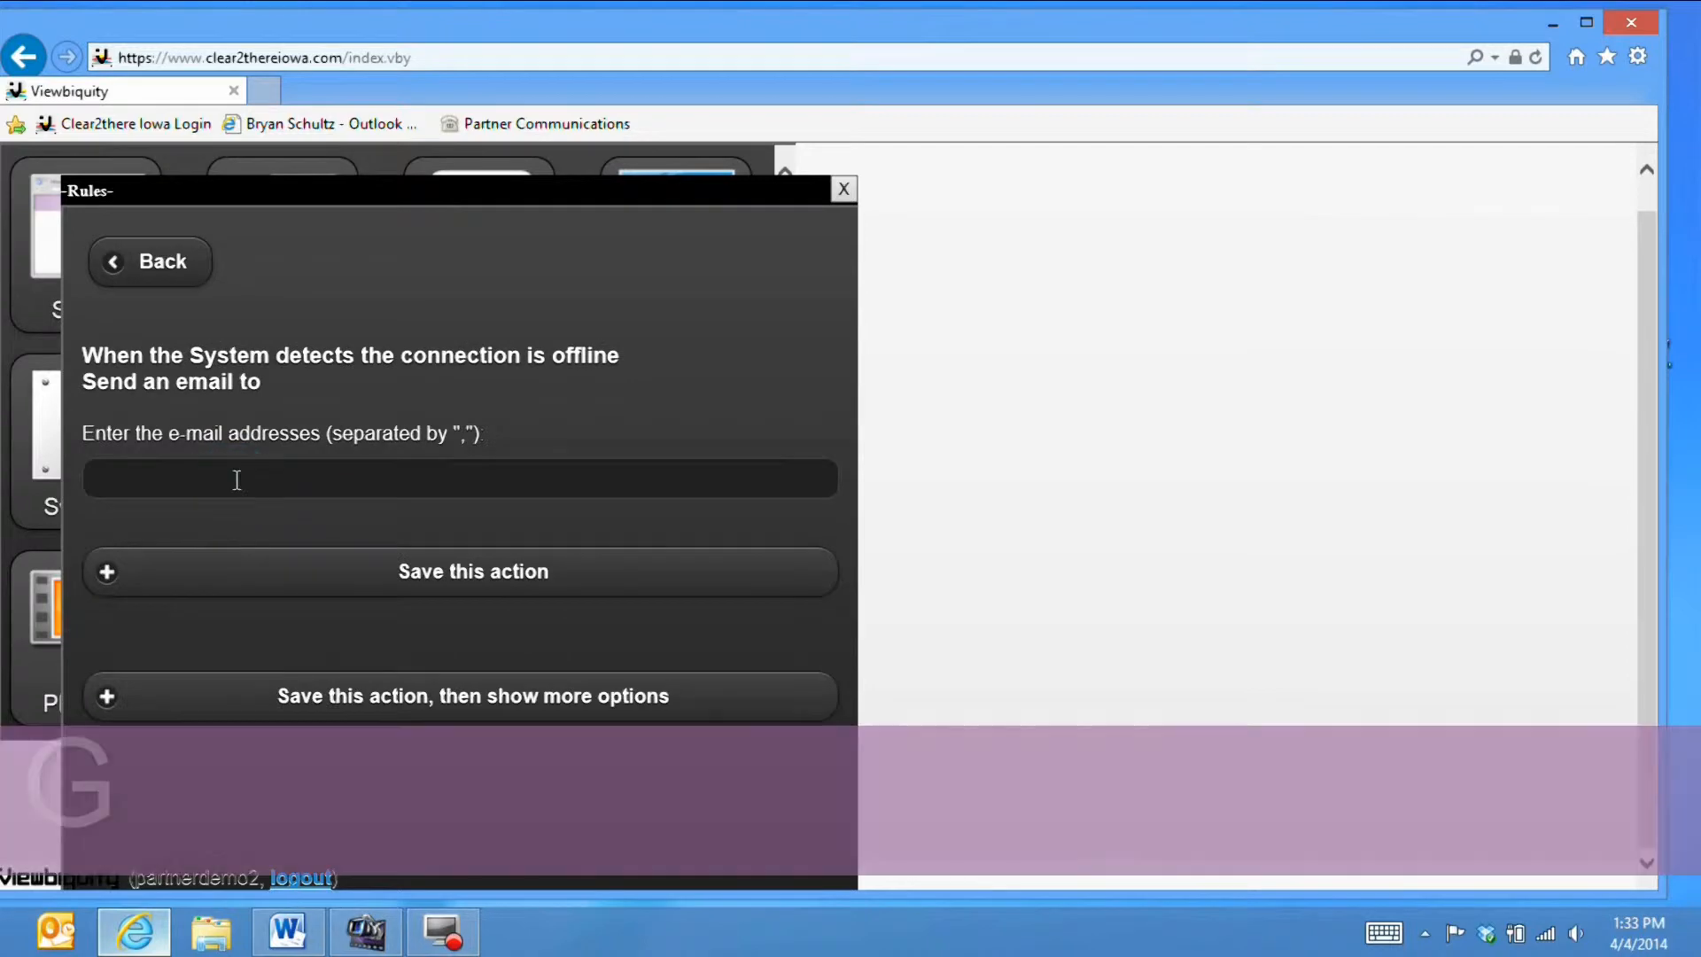
left_click(237, 487)
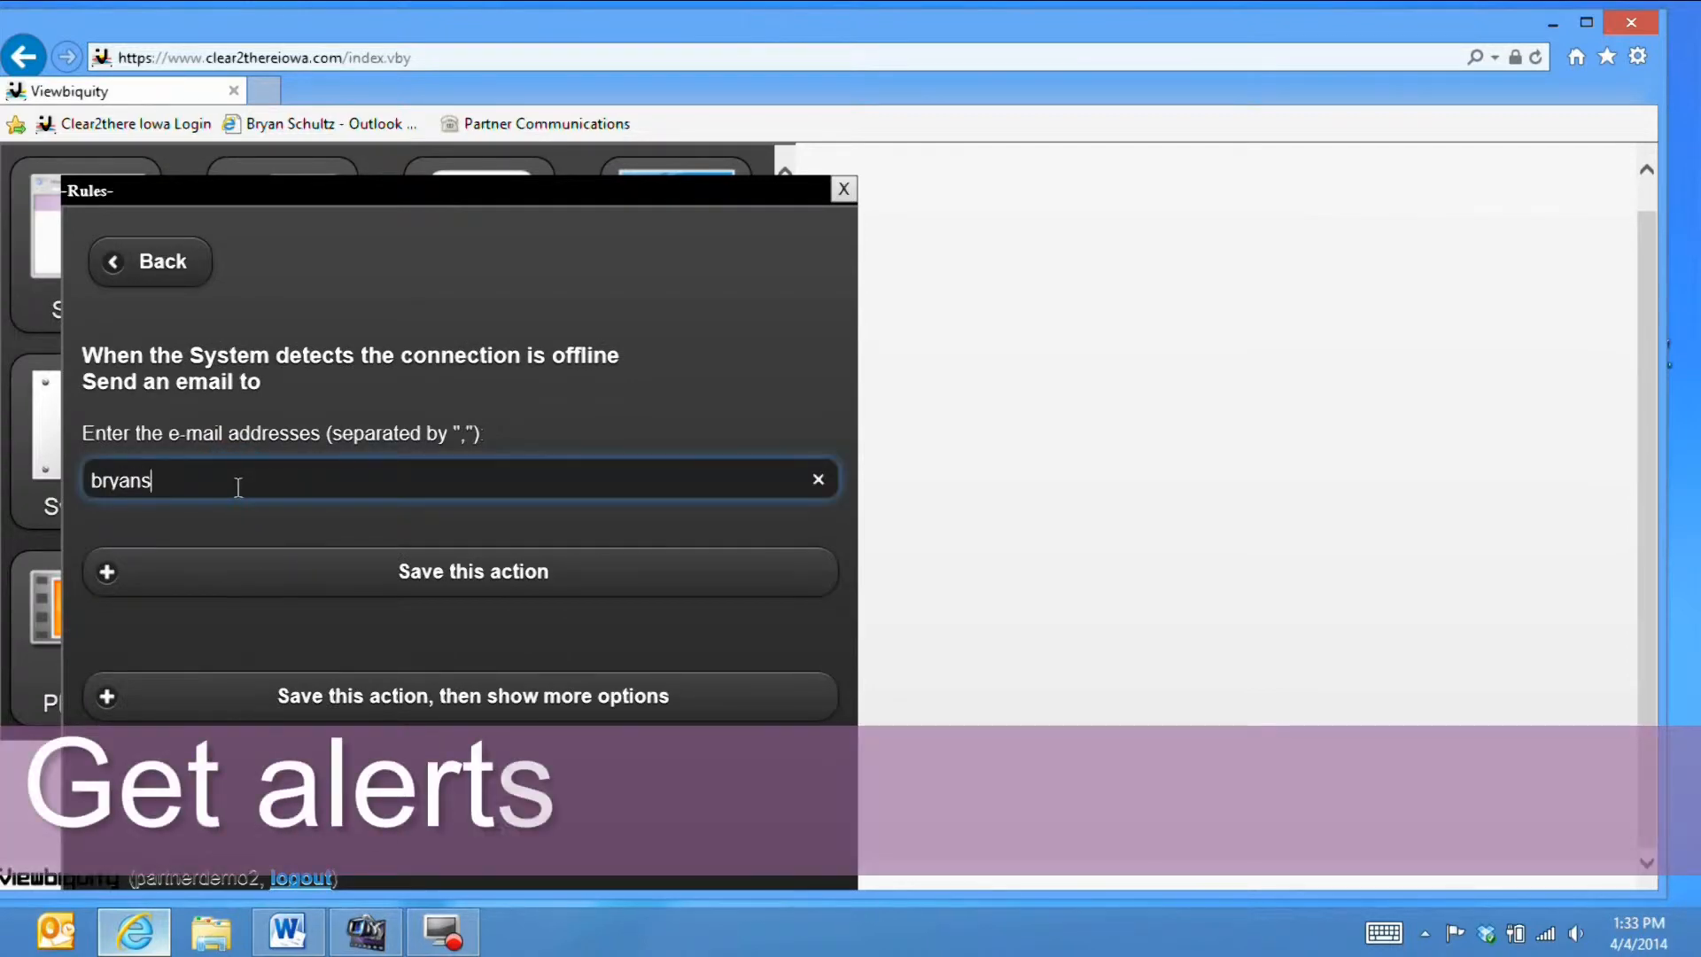
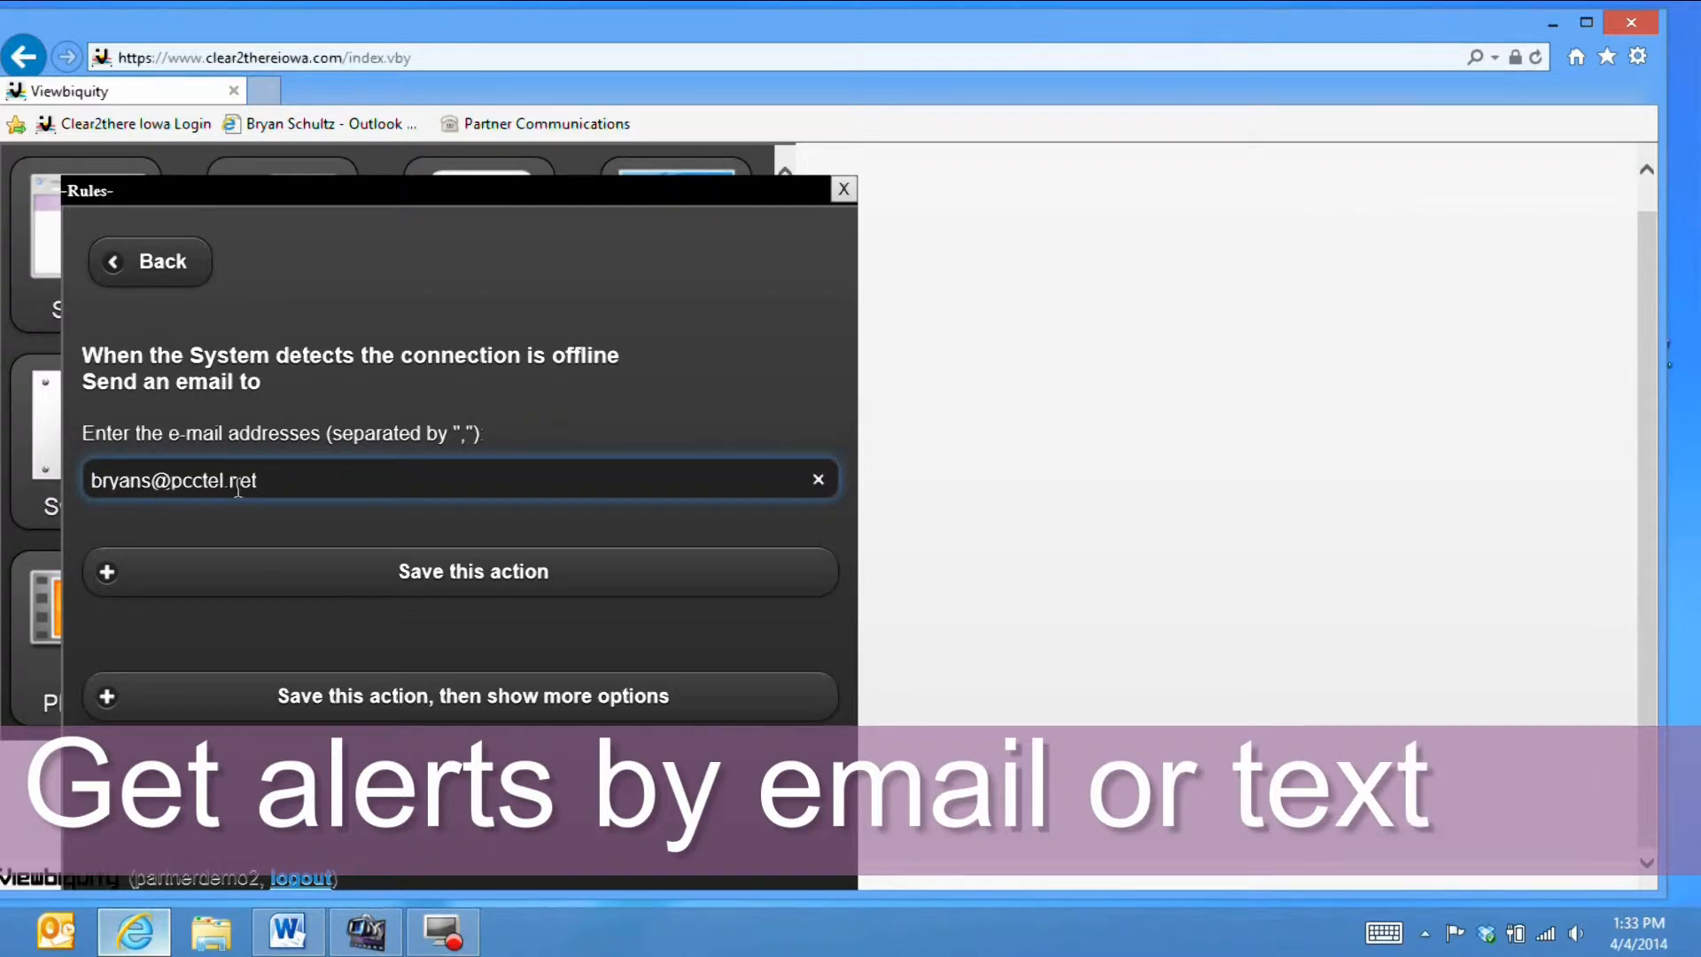
type(",")
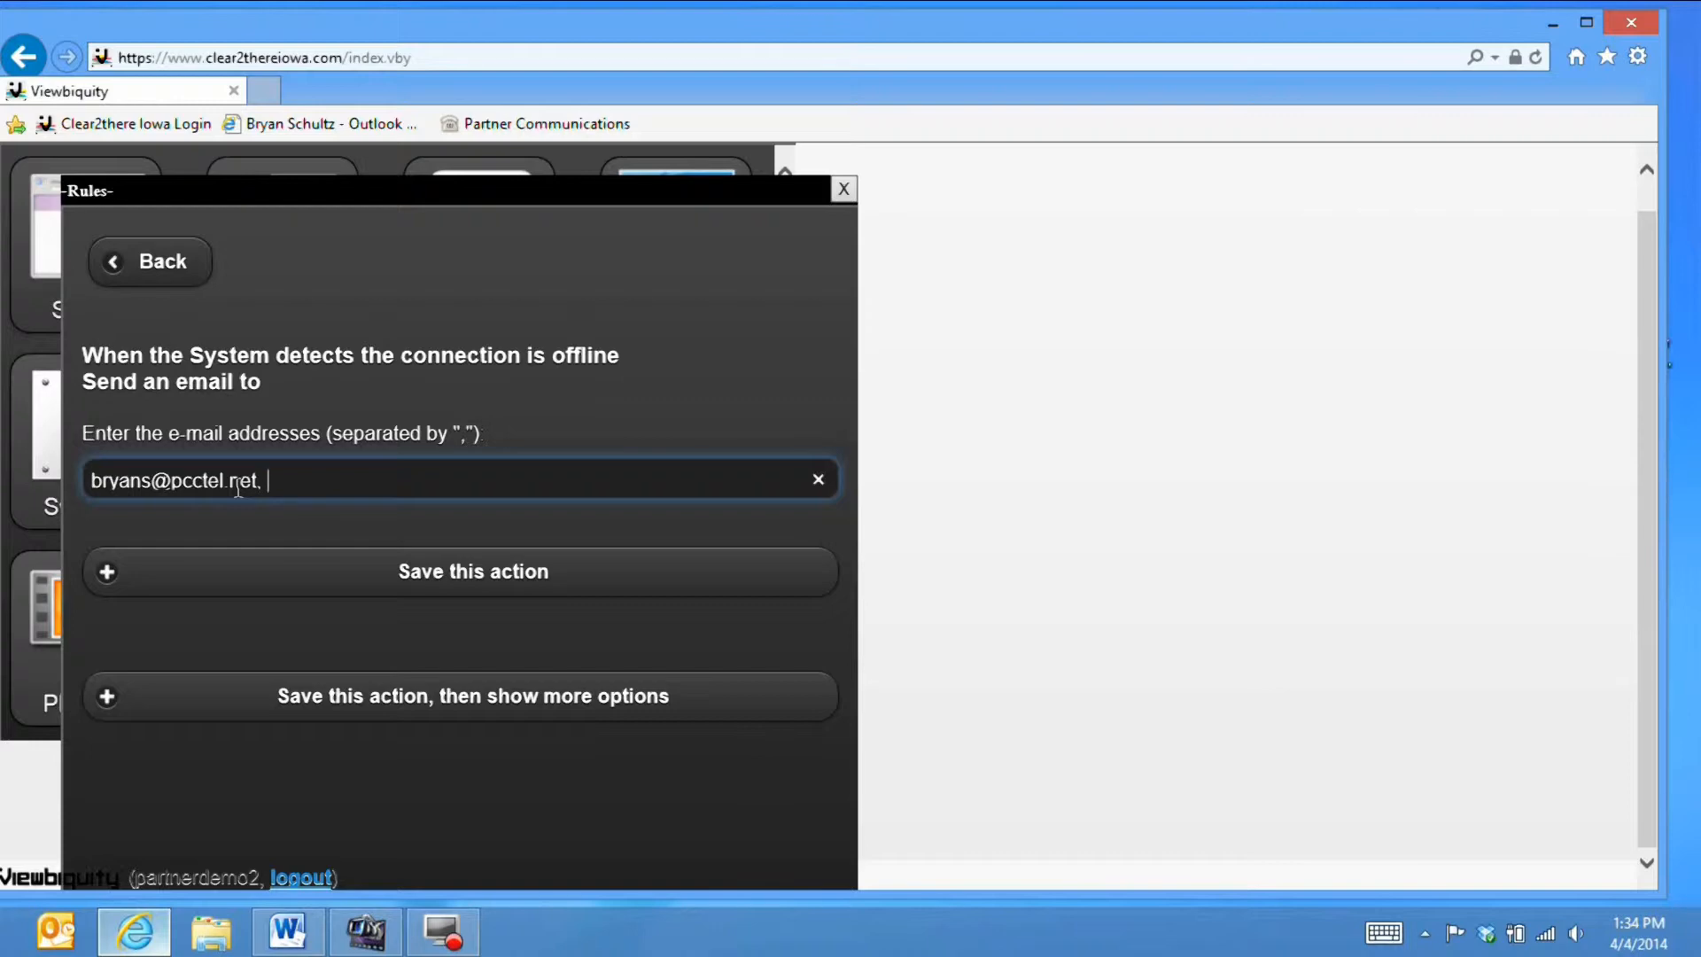
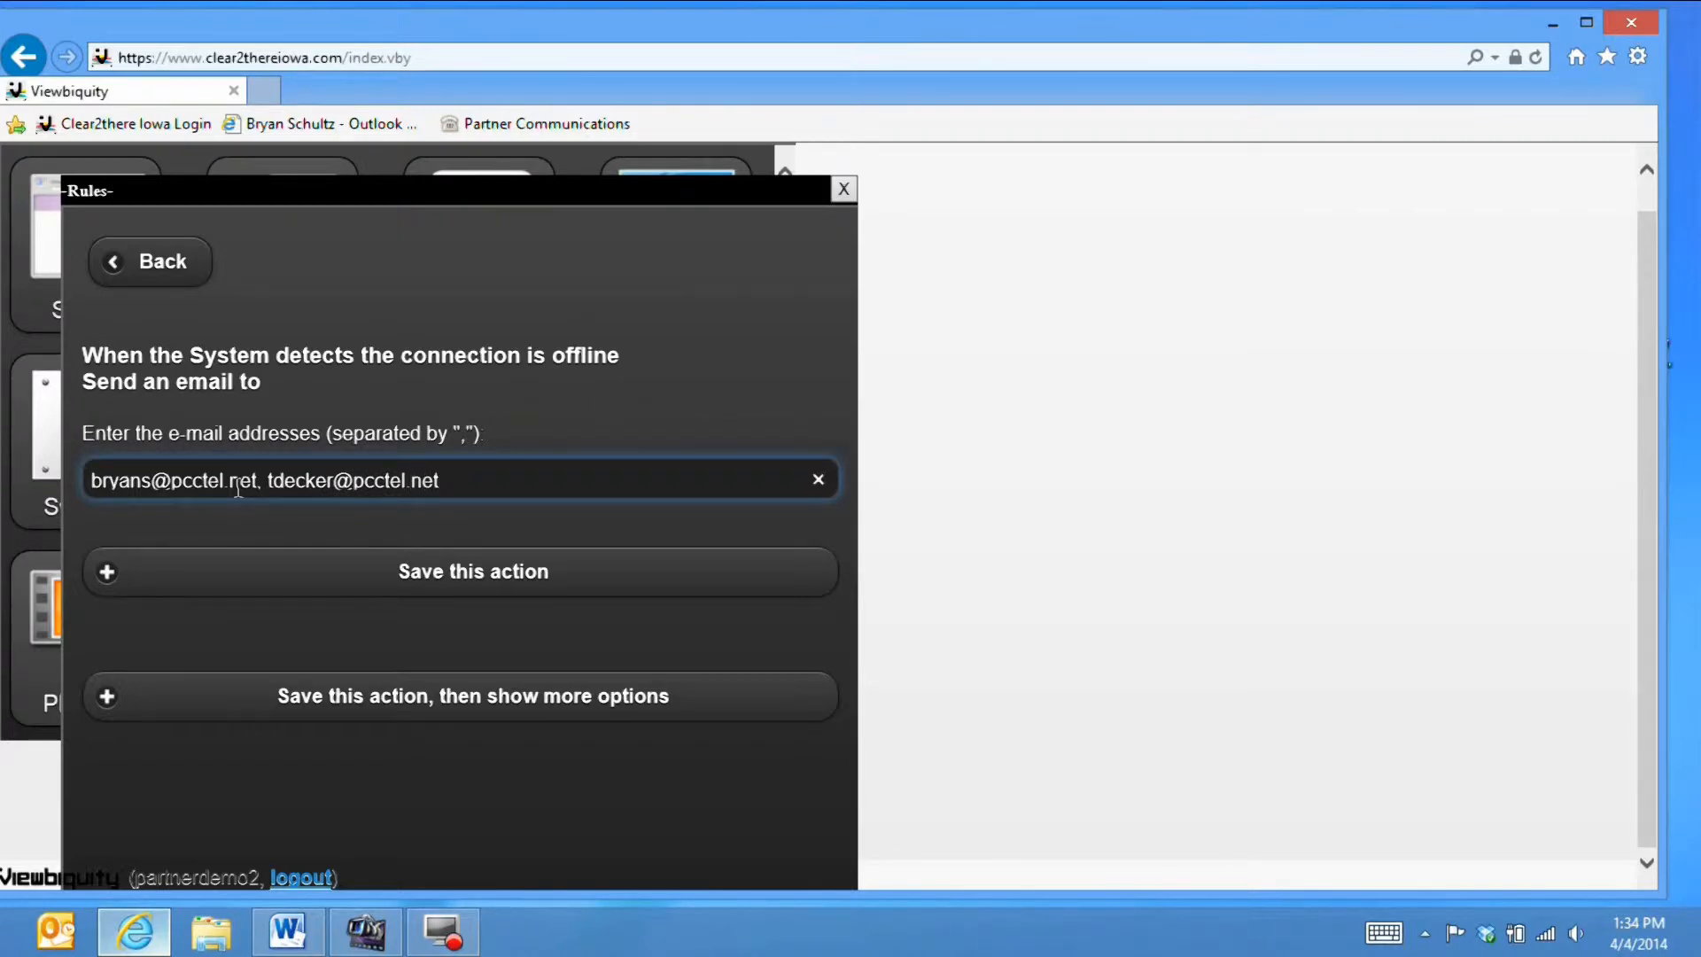
left_click(358, 580)
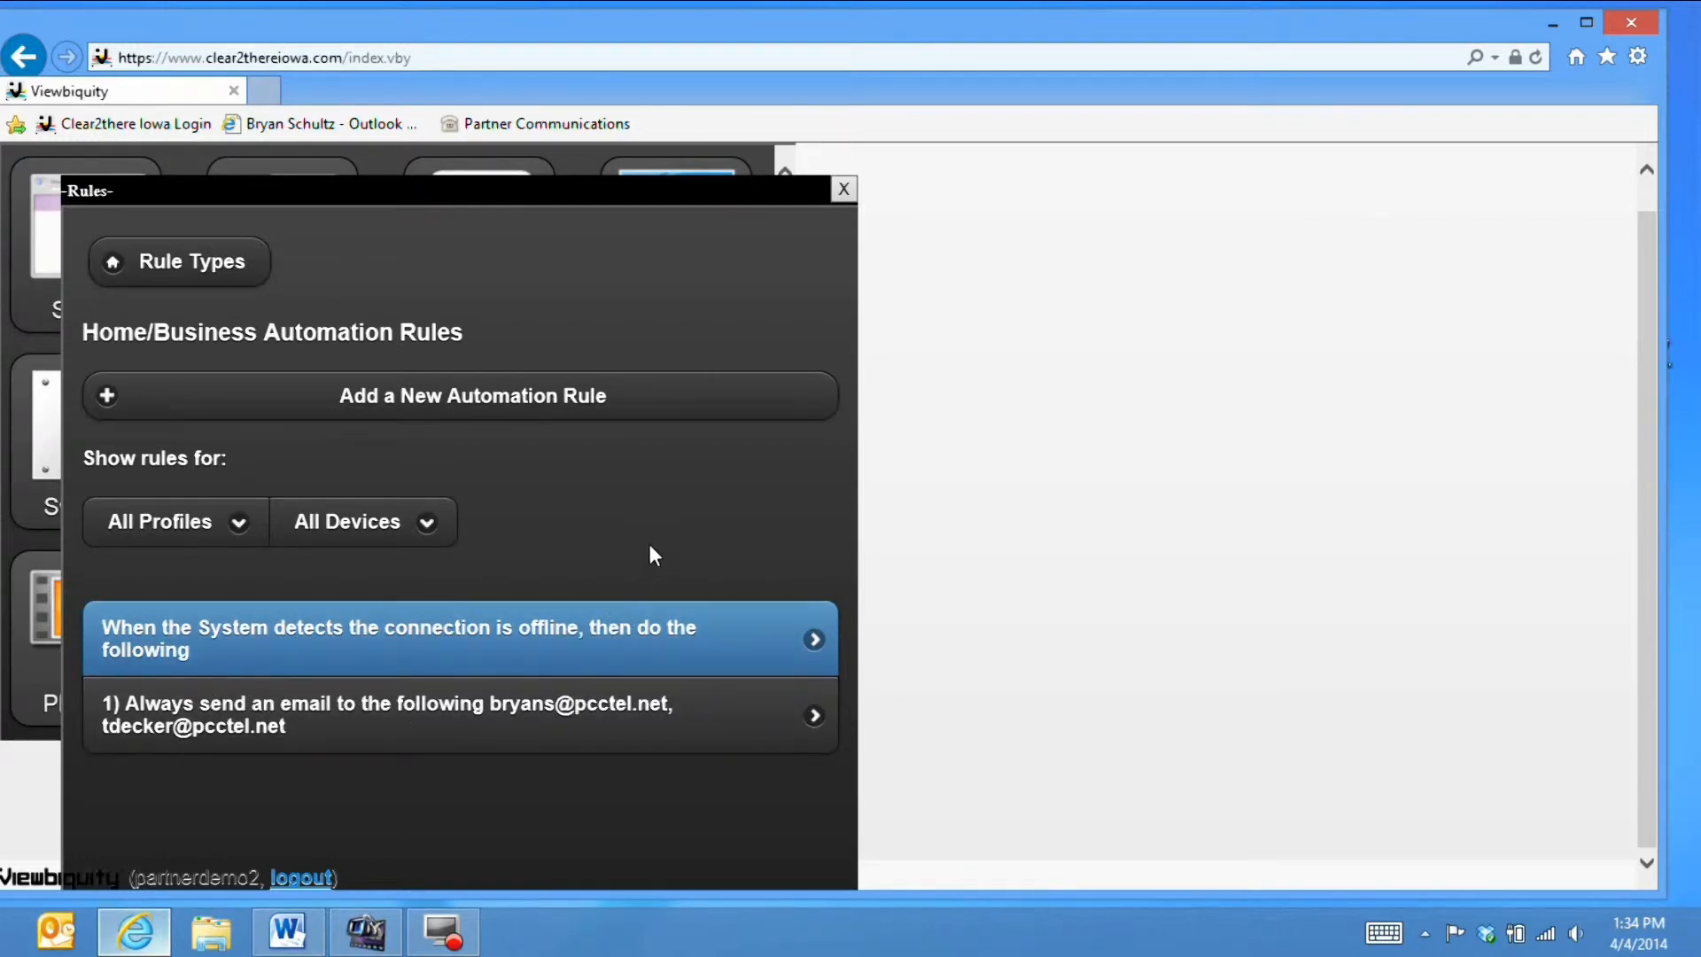
- Save a new rule condition: Thermostat temperature less than 50° fahrenheit
left_click(588, 403)
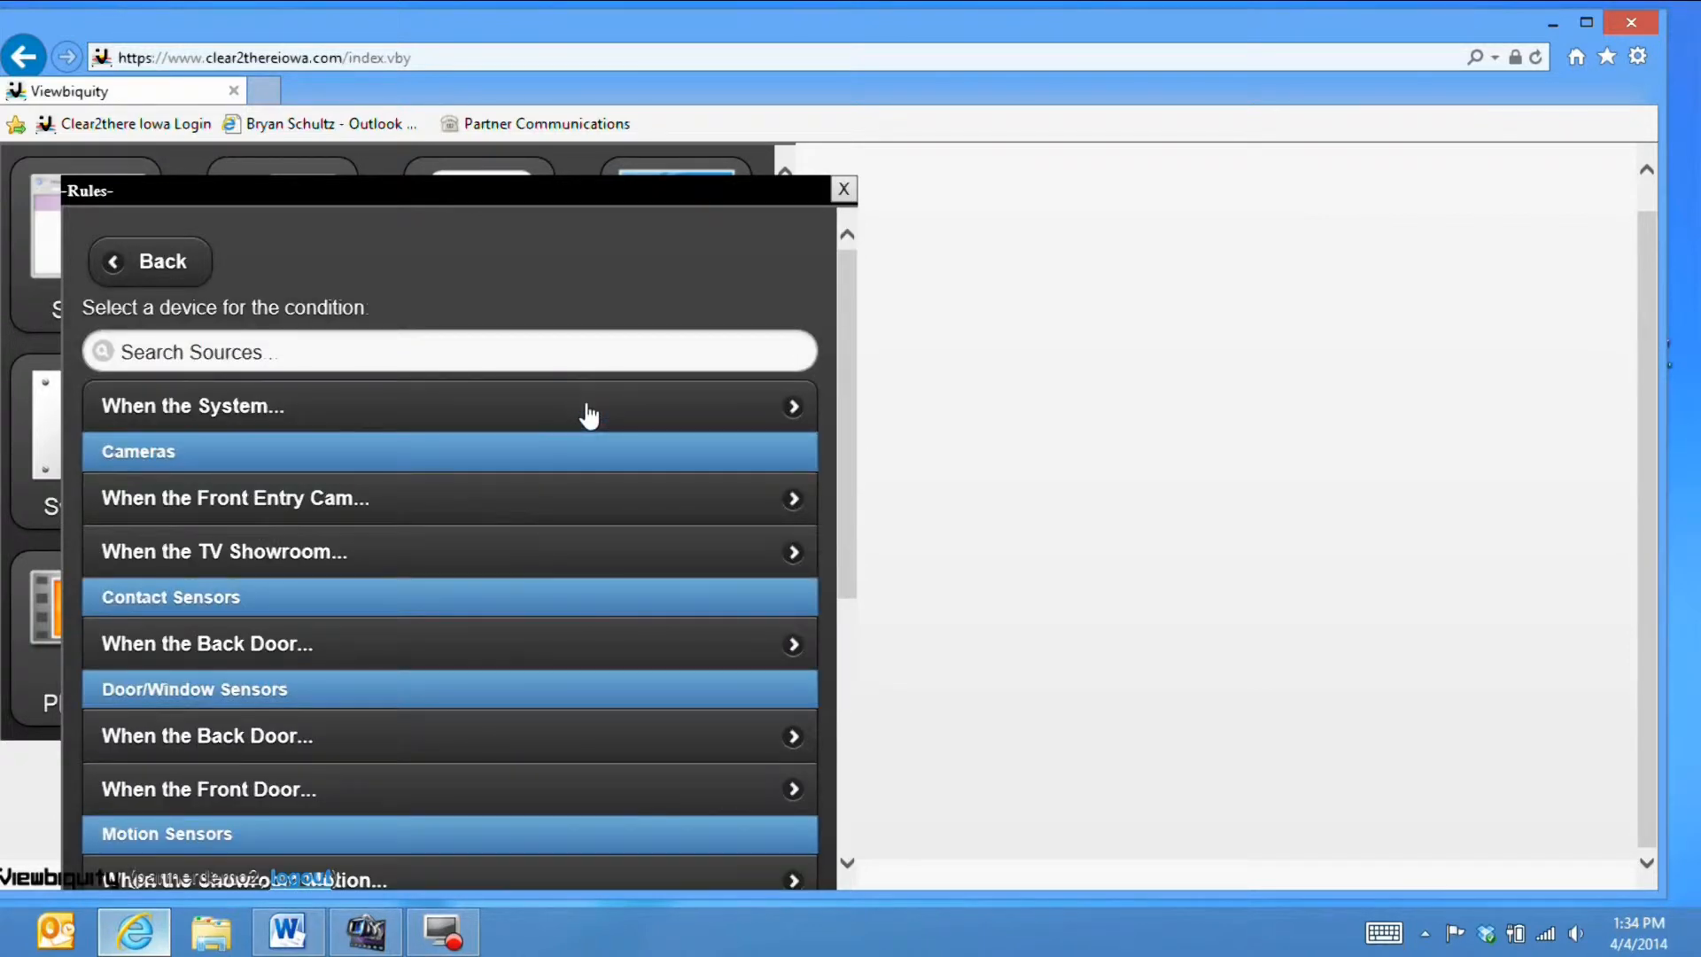
scroll(581, 497, "down", 5)
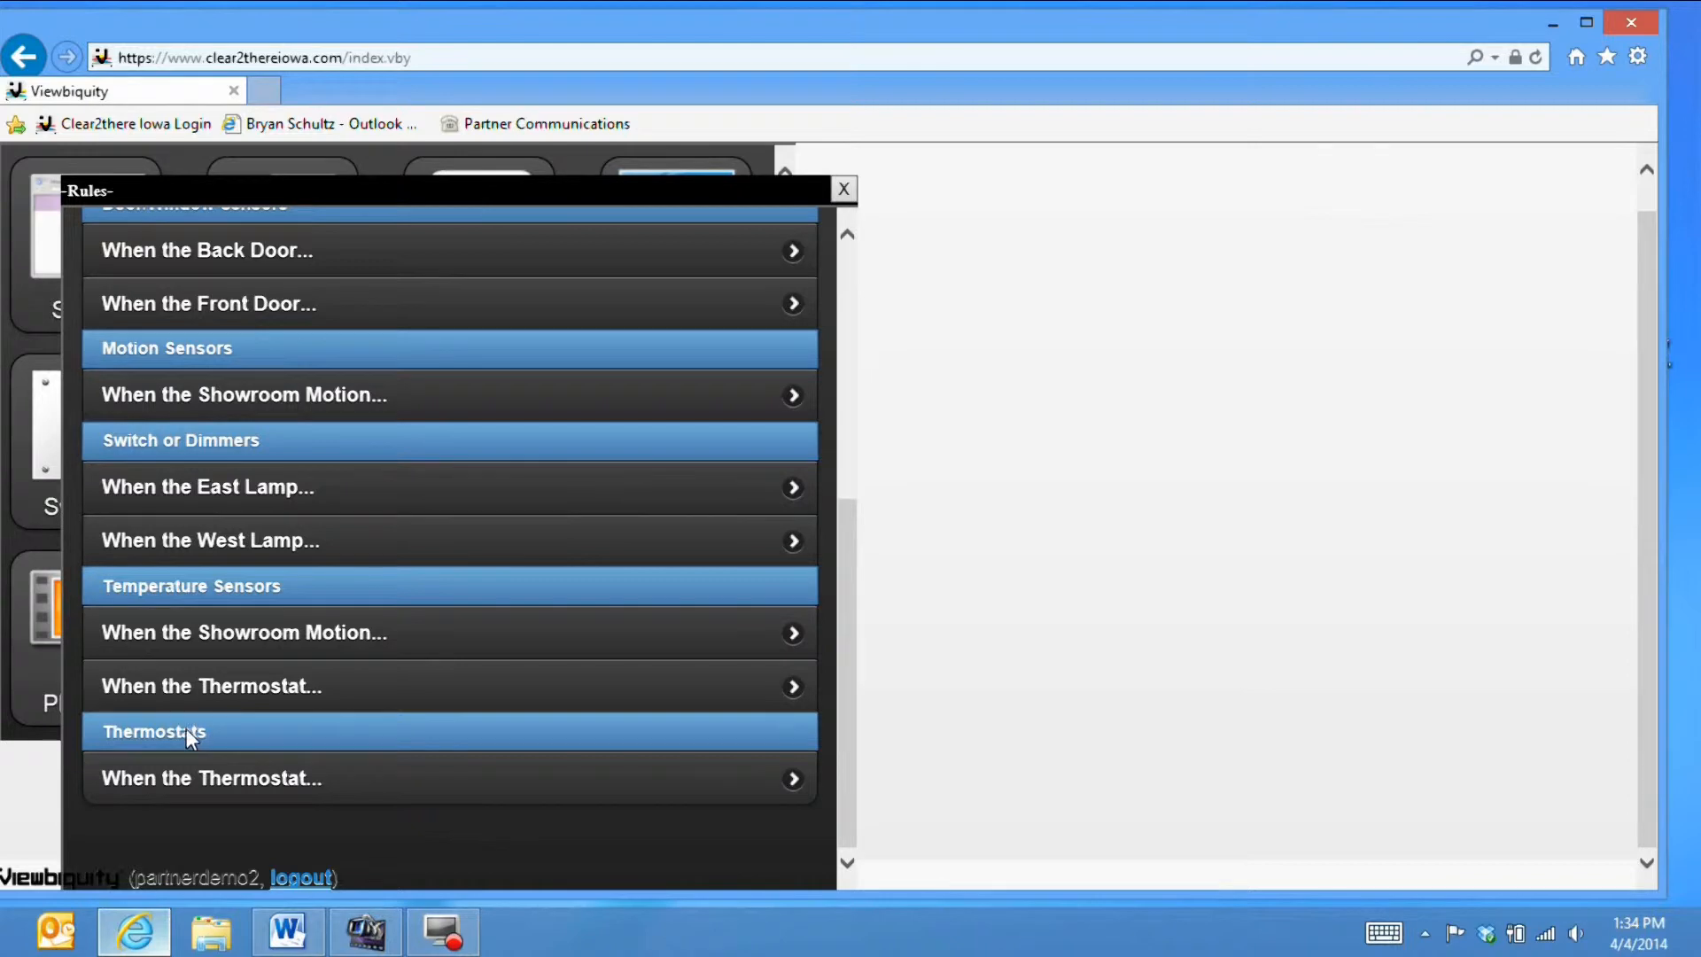
left_click(333, 779)
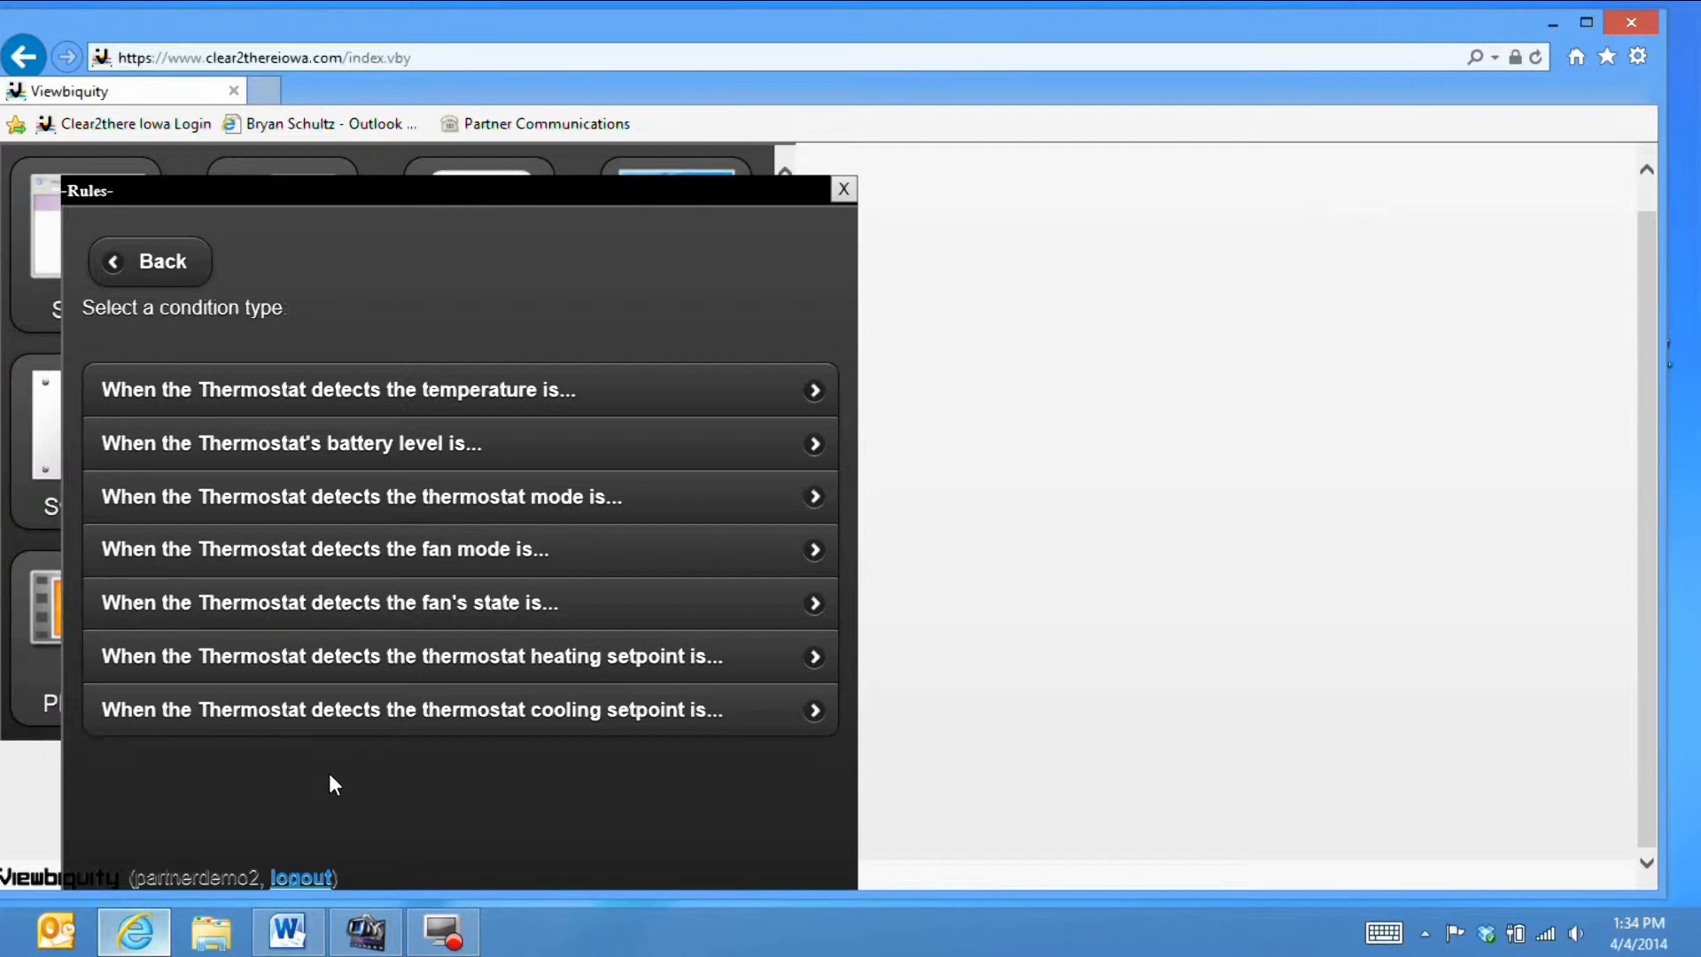
left_click(394, 400)
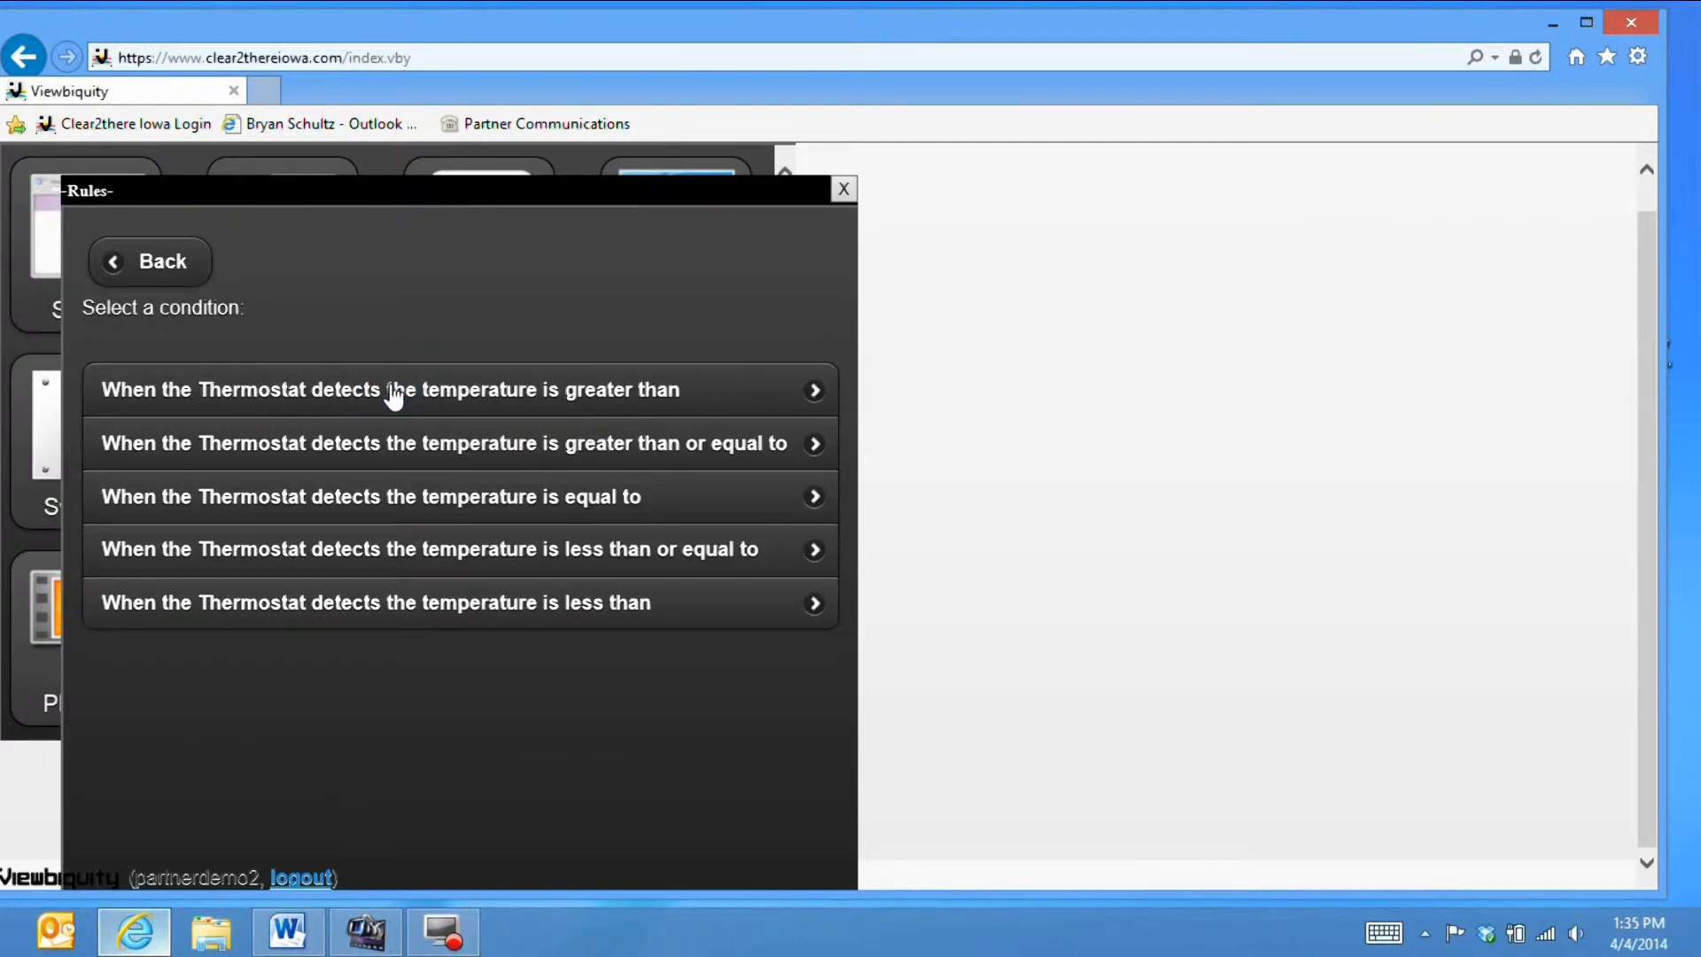
left_click(370, 608)
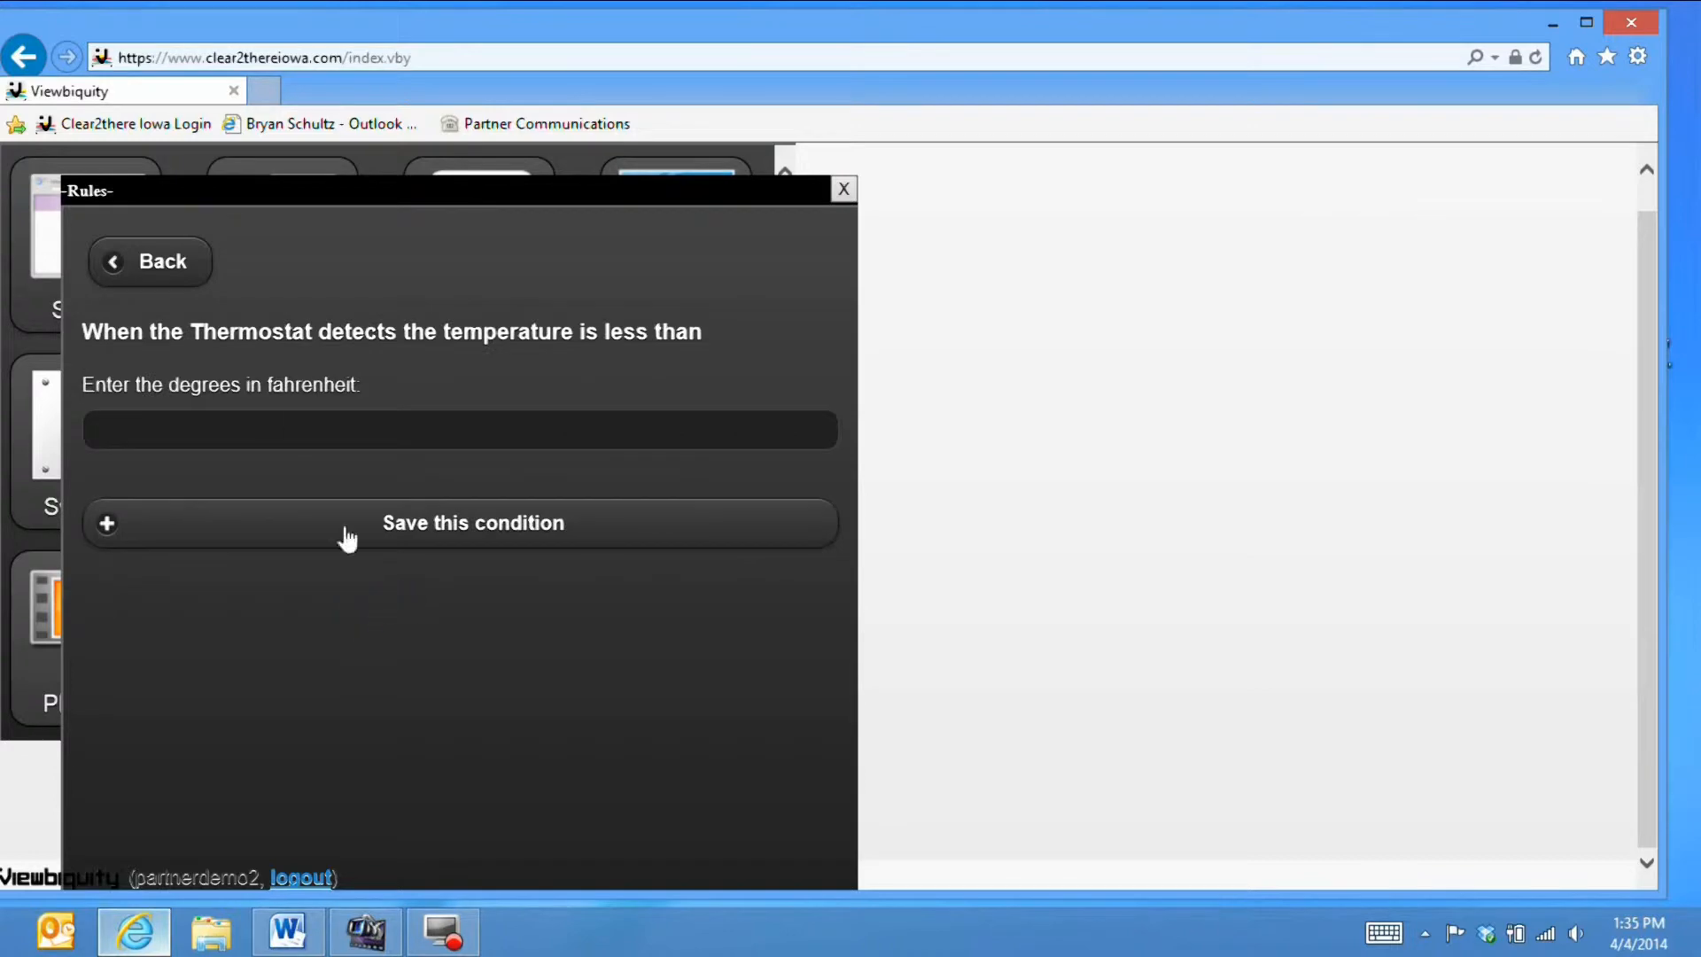
left_click(217, 418)
type("5")
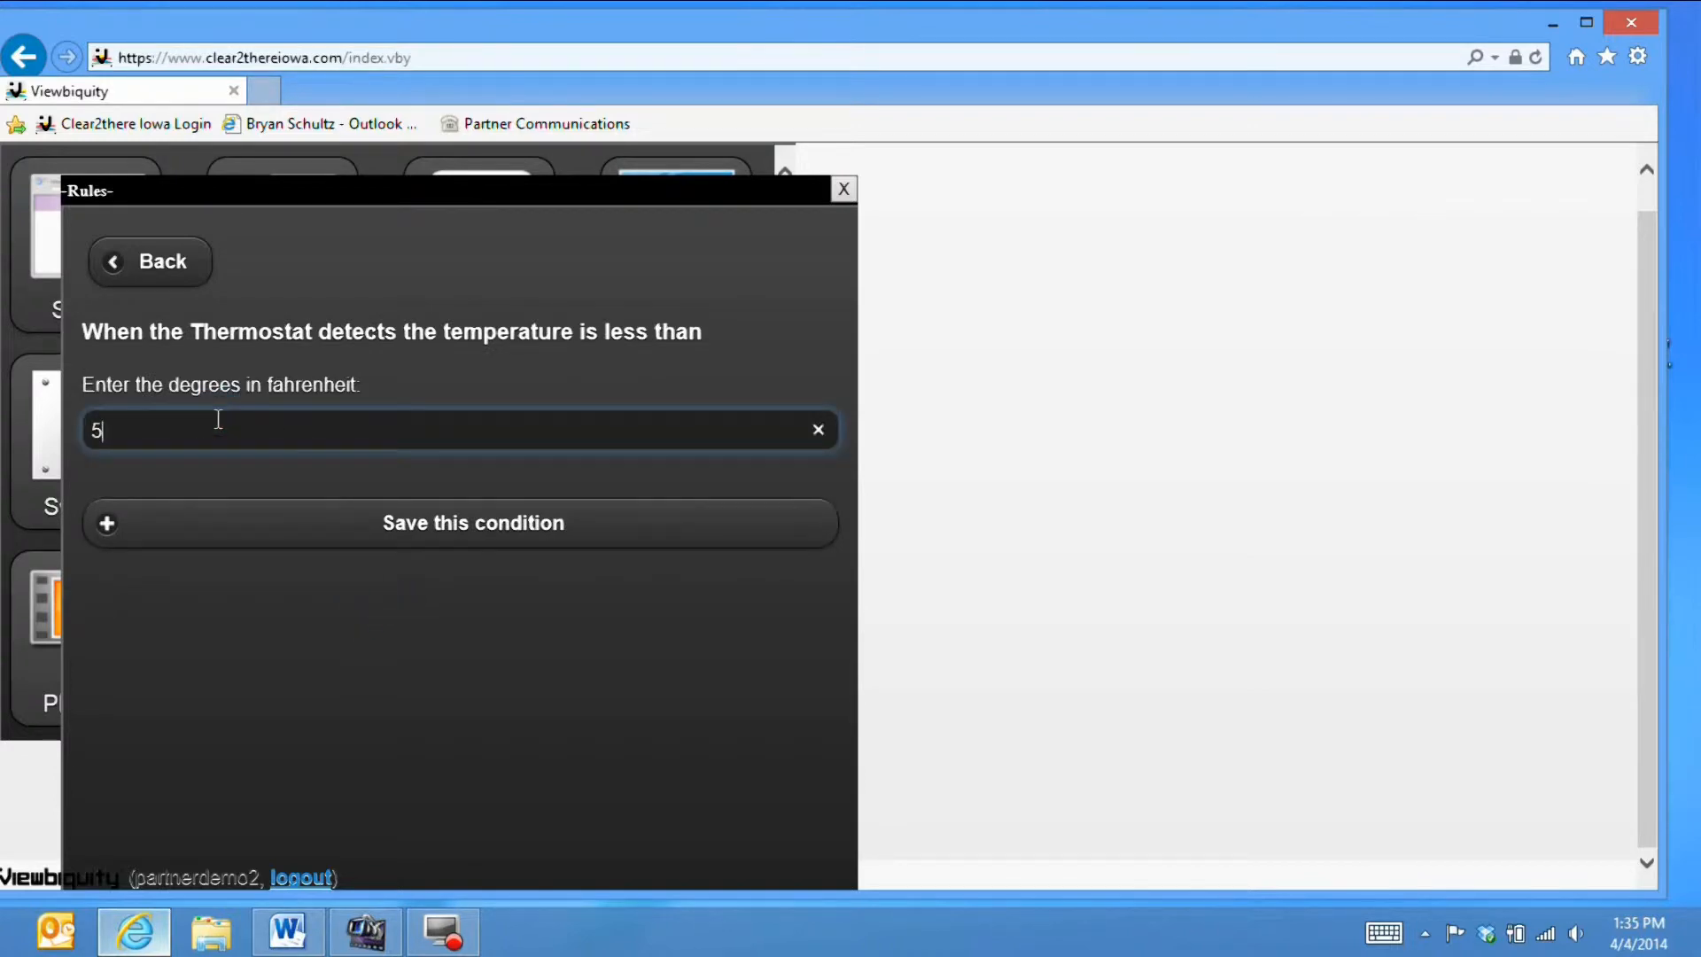
type("0")
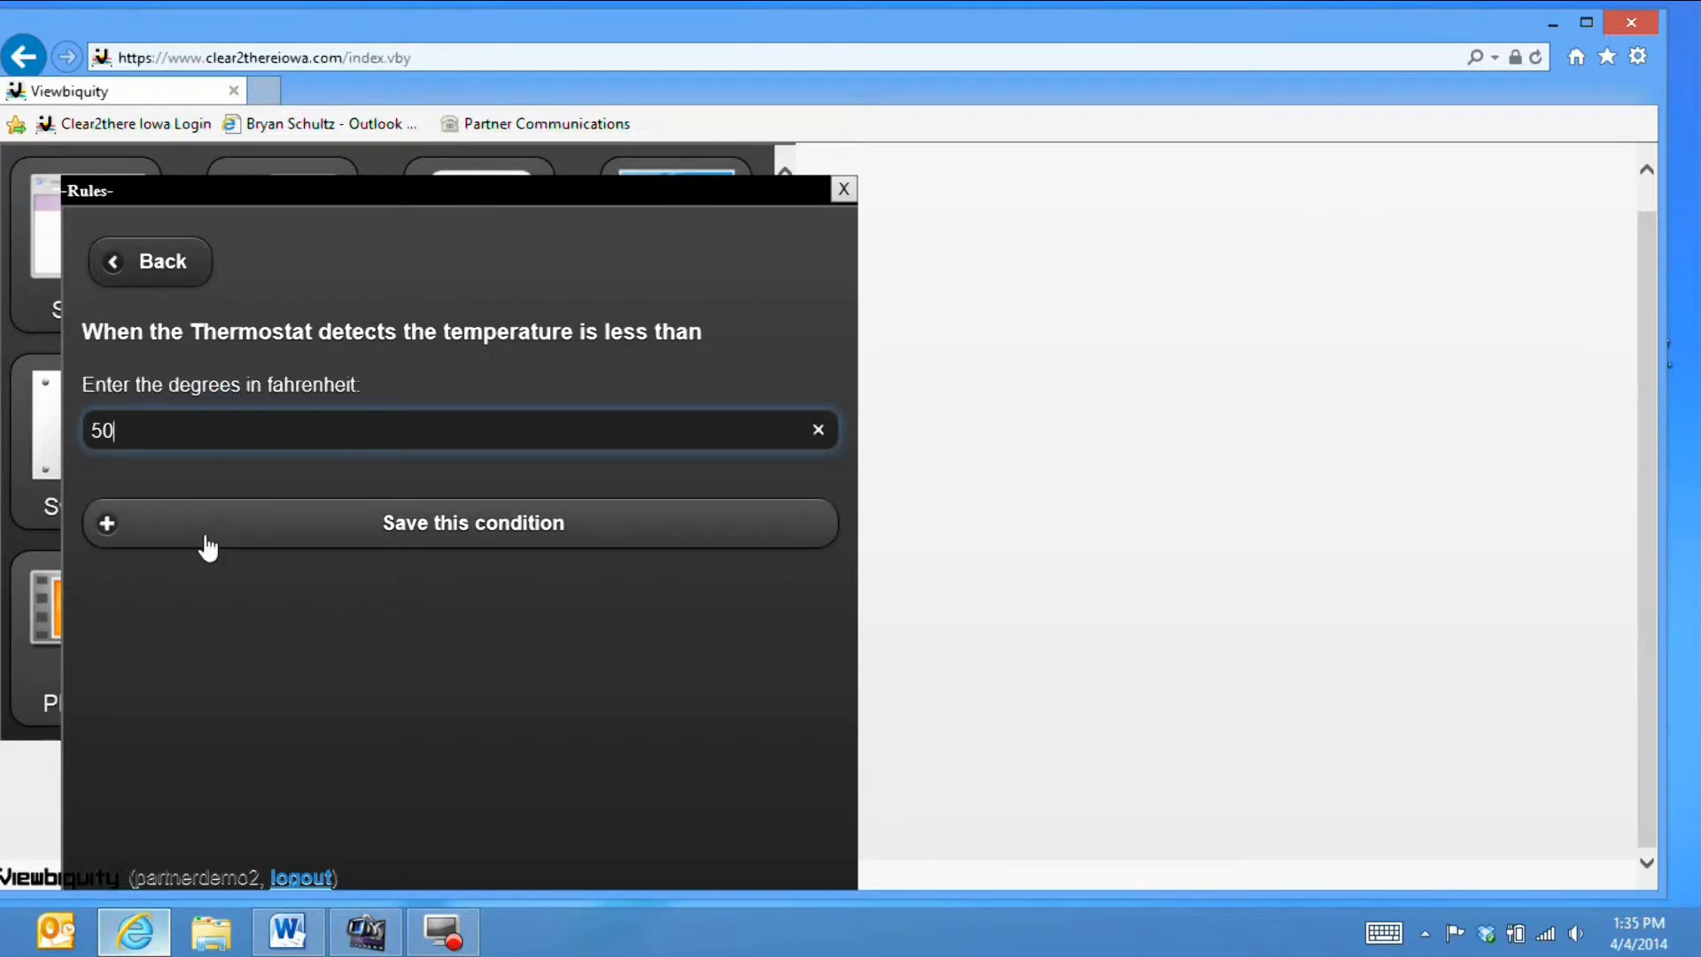
left_click(206, 544)
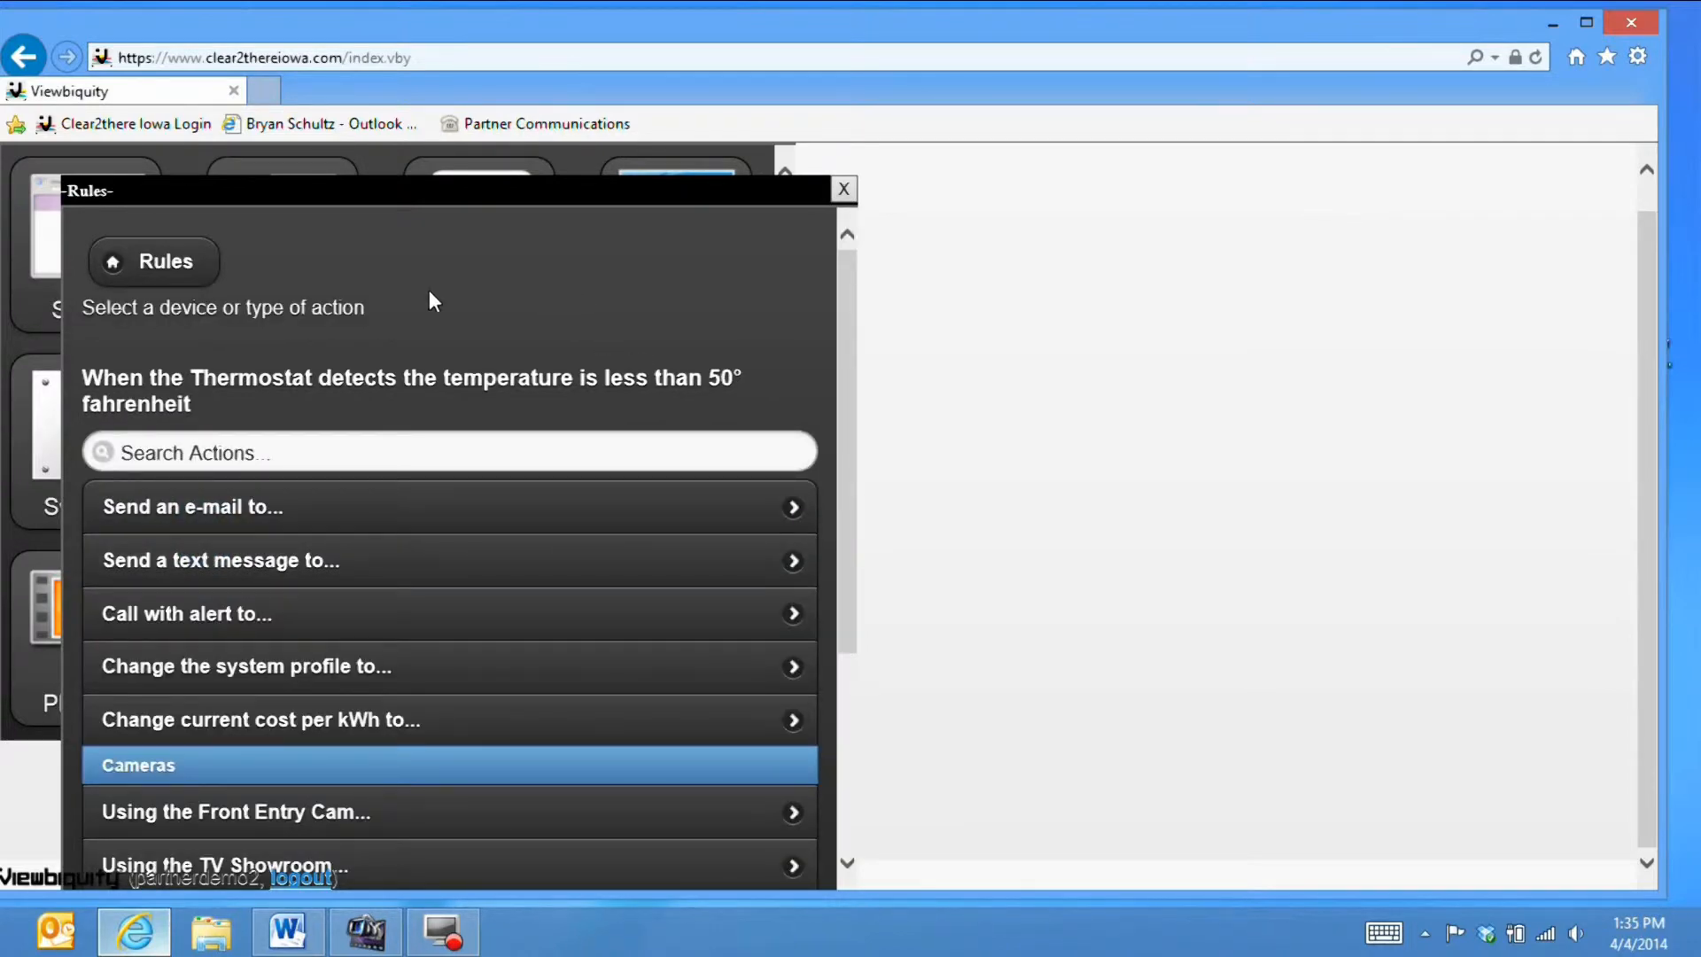
- Add a send-text-message action to the thermostat rule with the mobile number entered
left_click(167, 266)
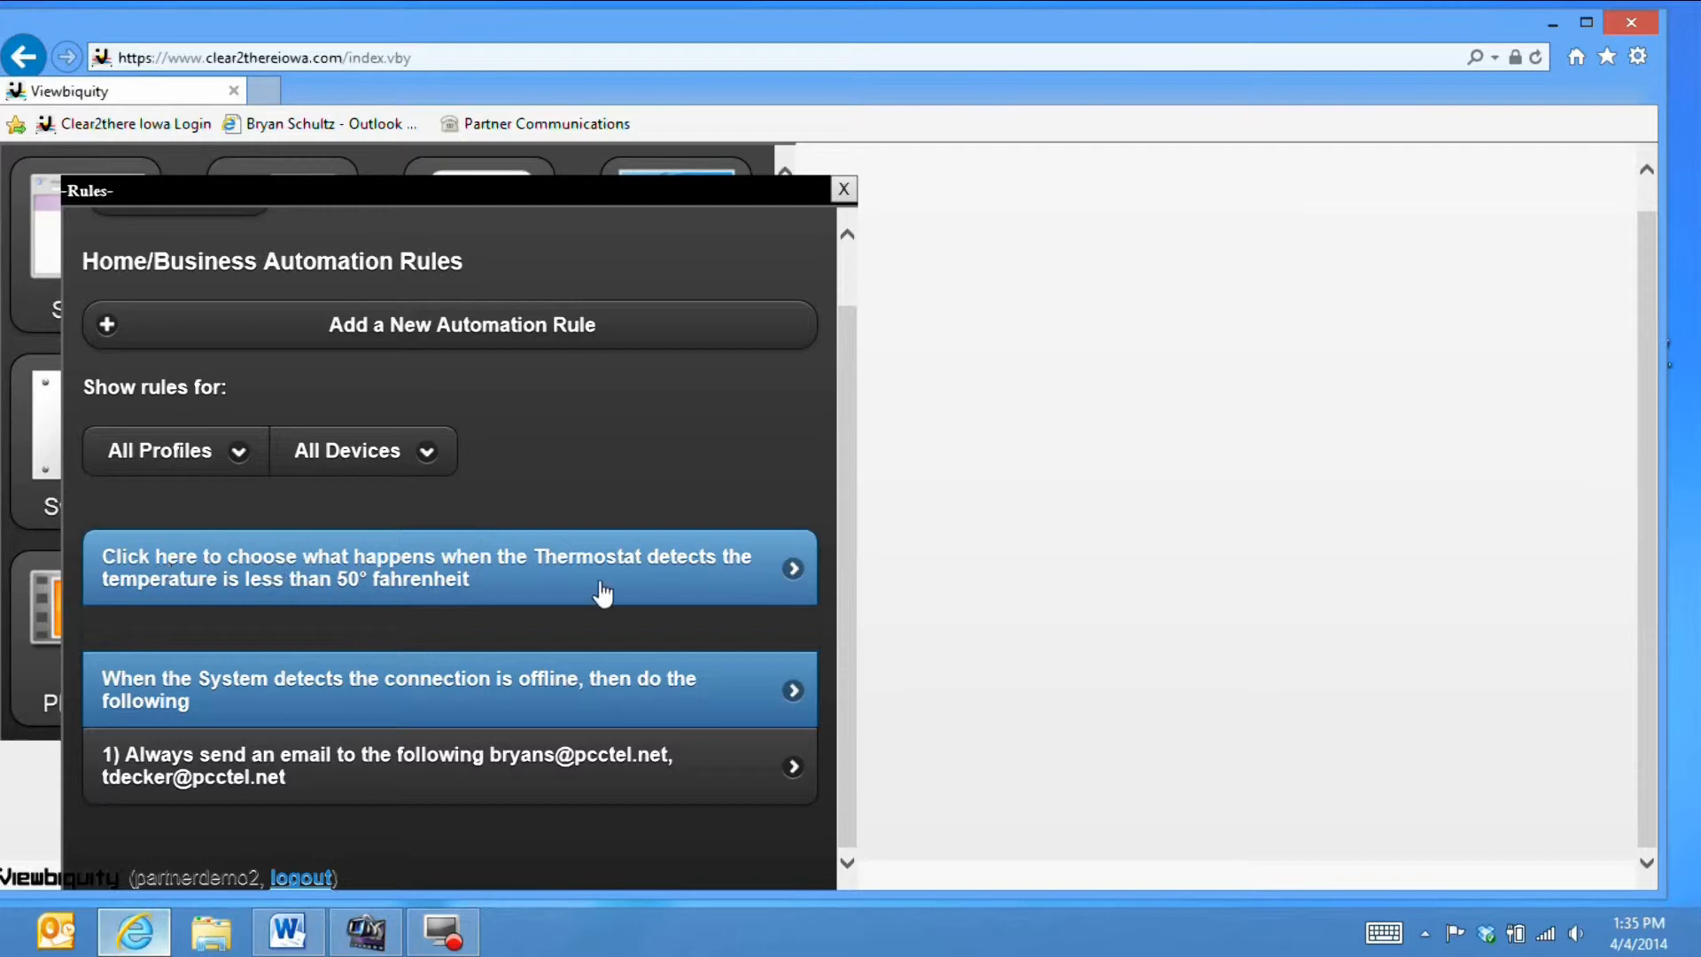
left_click(454, 587)
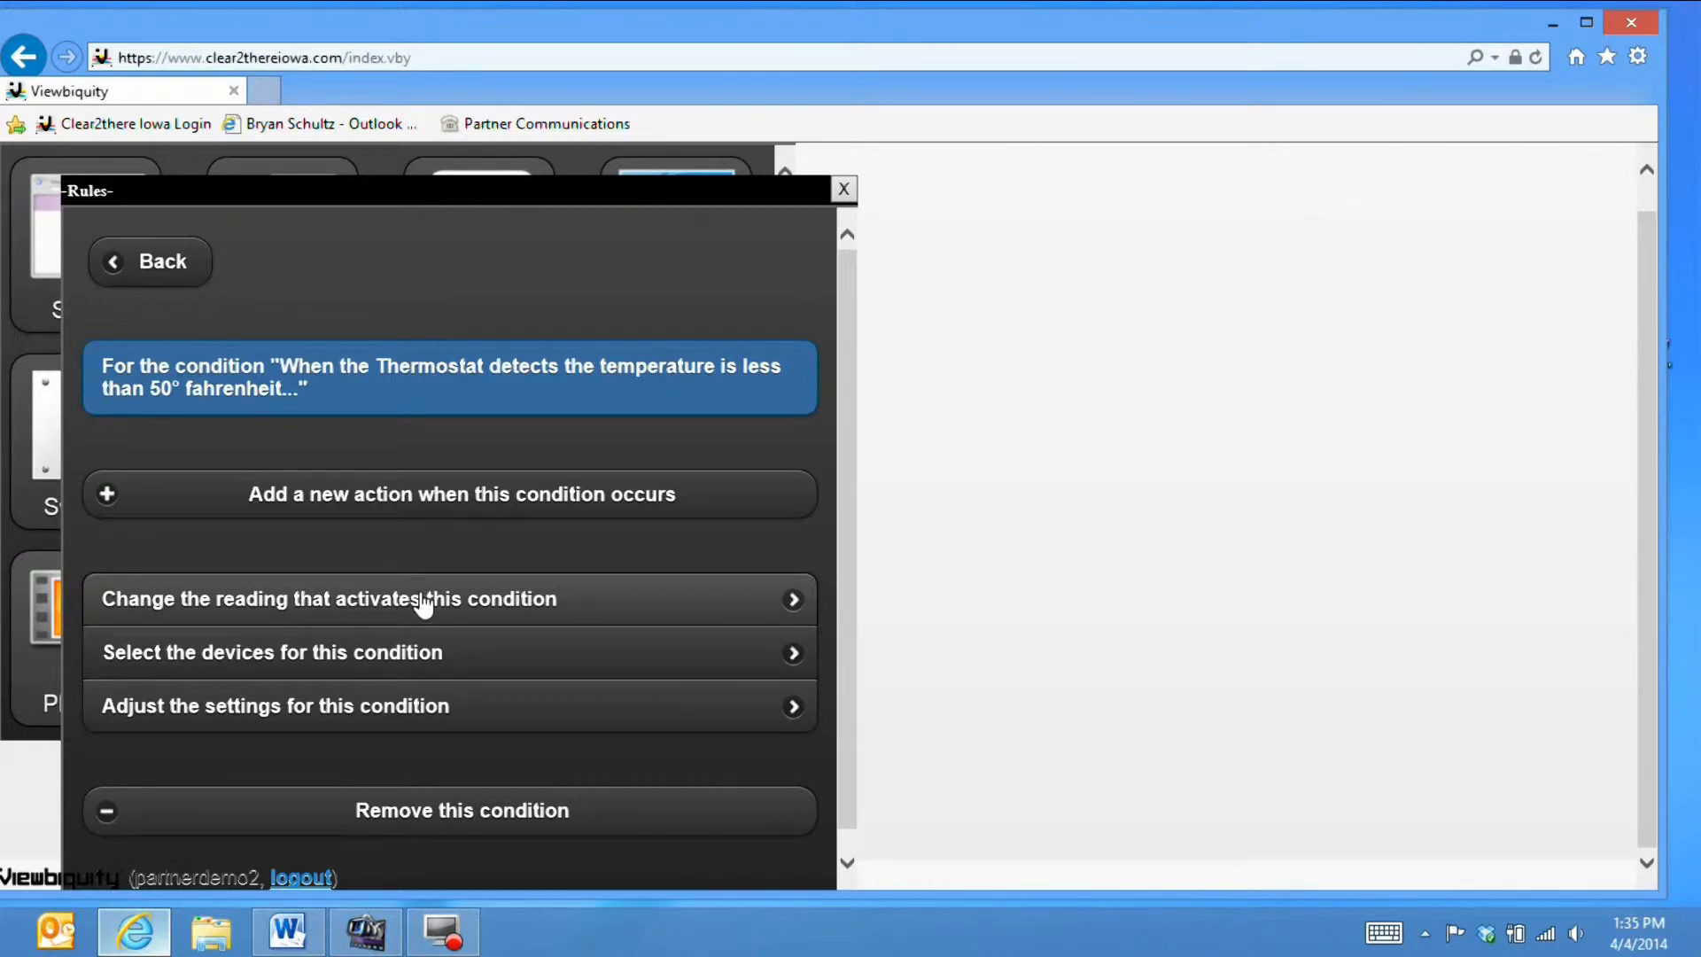
left_click(579, 498)
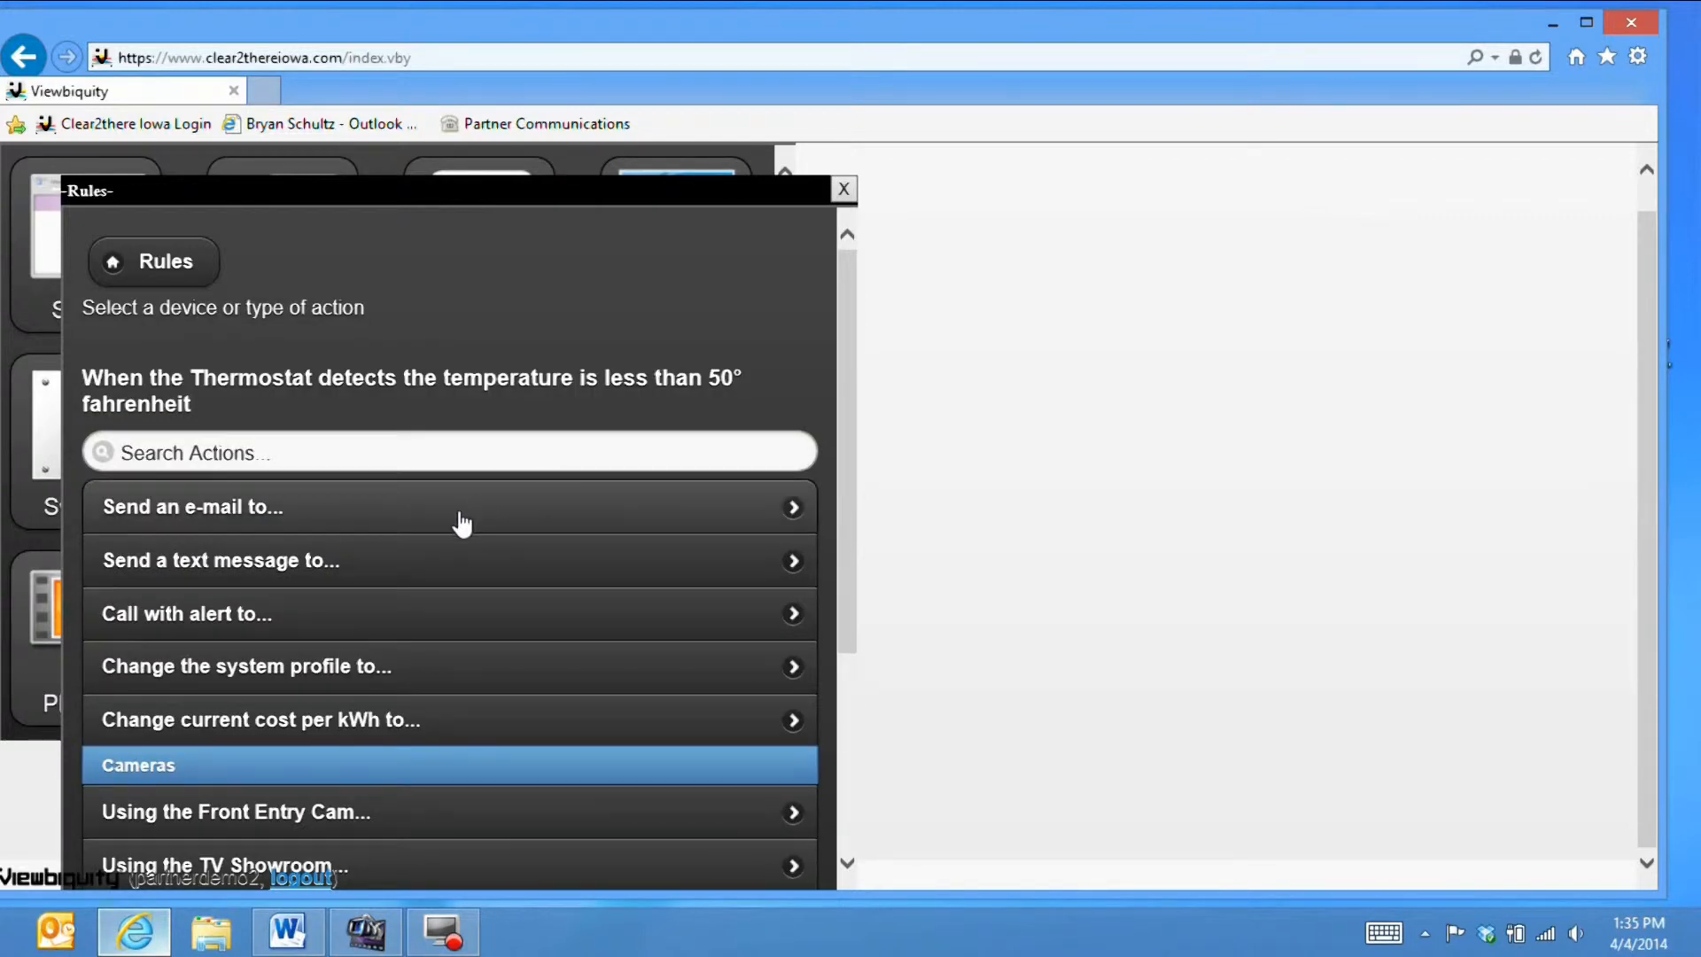
left_click(363, 571)
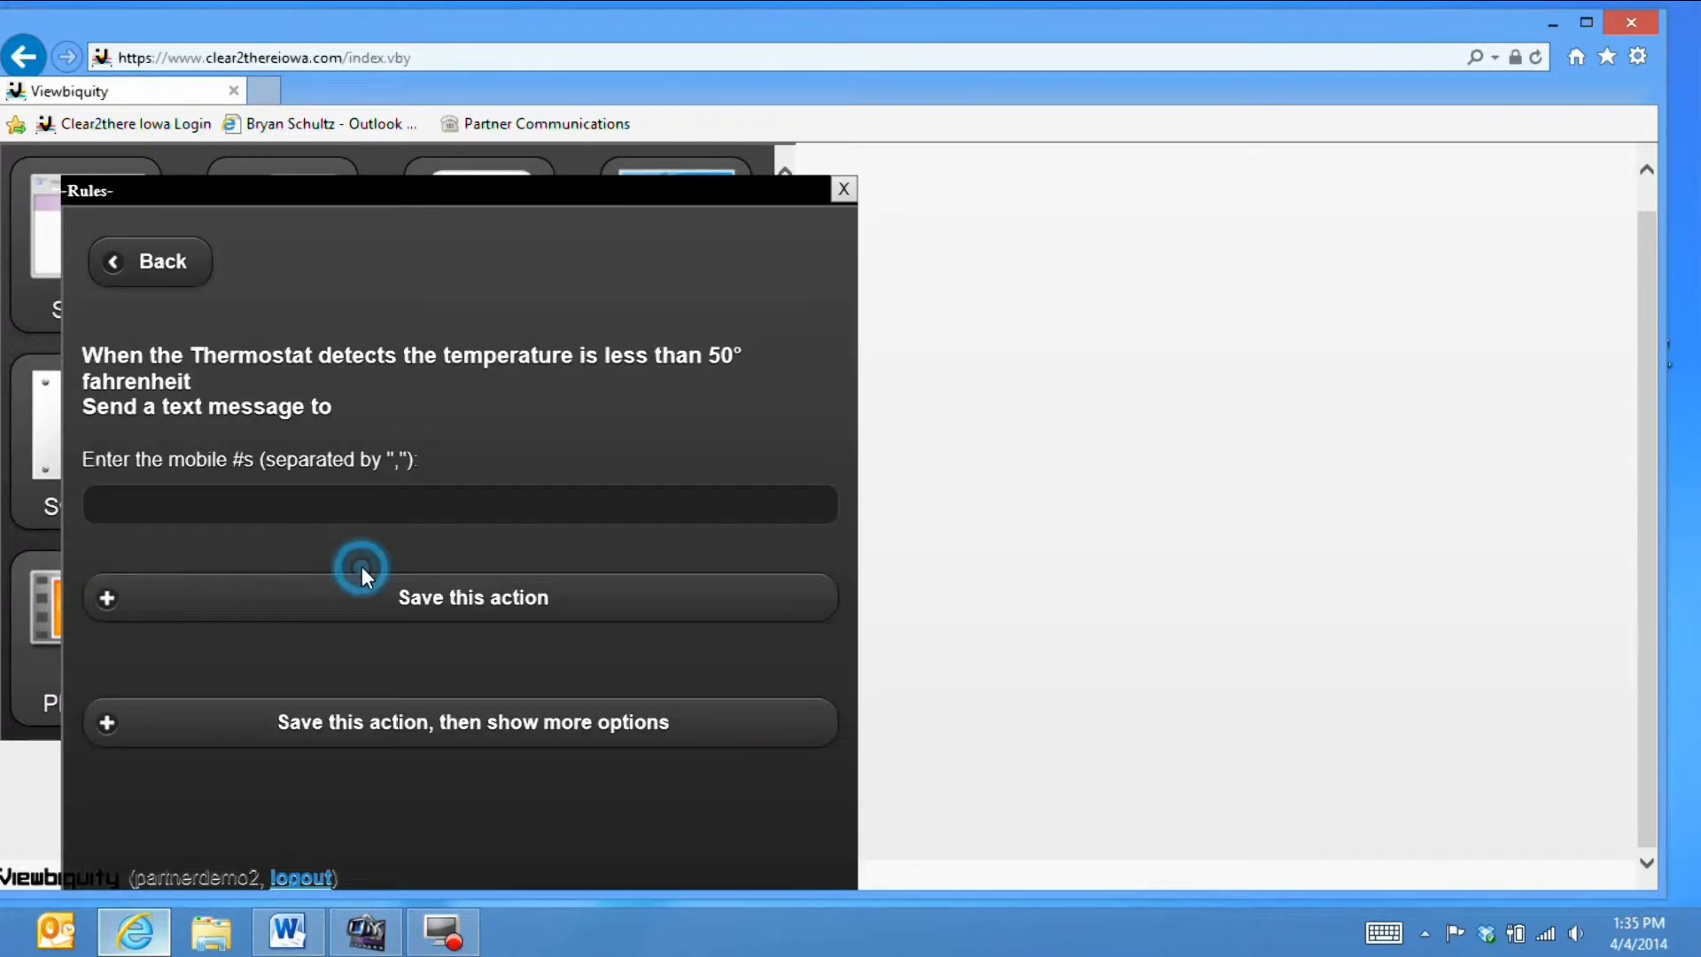
left_click(130, 502)
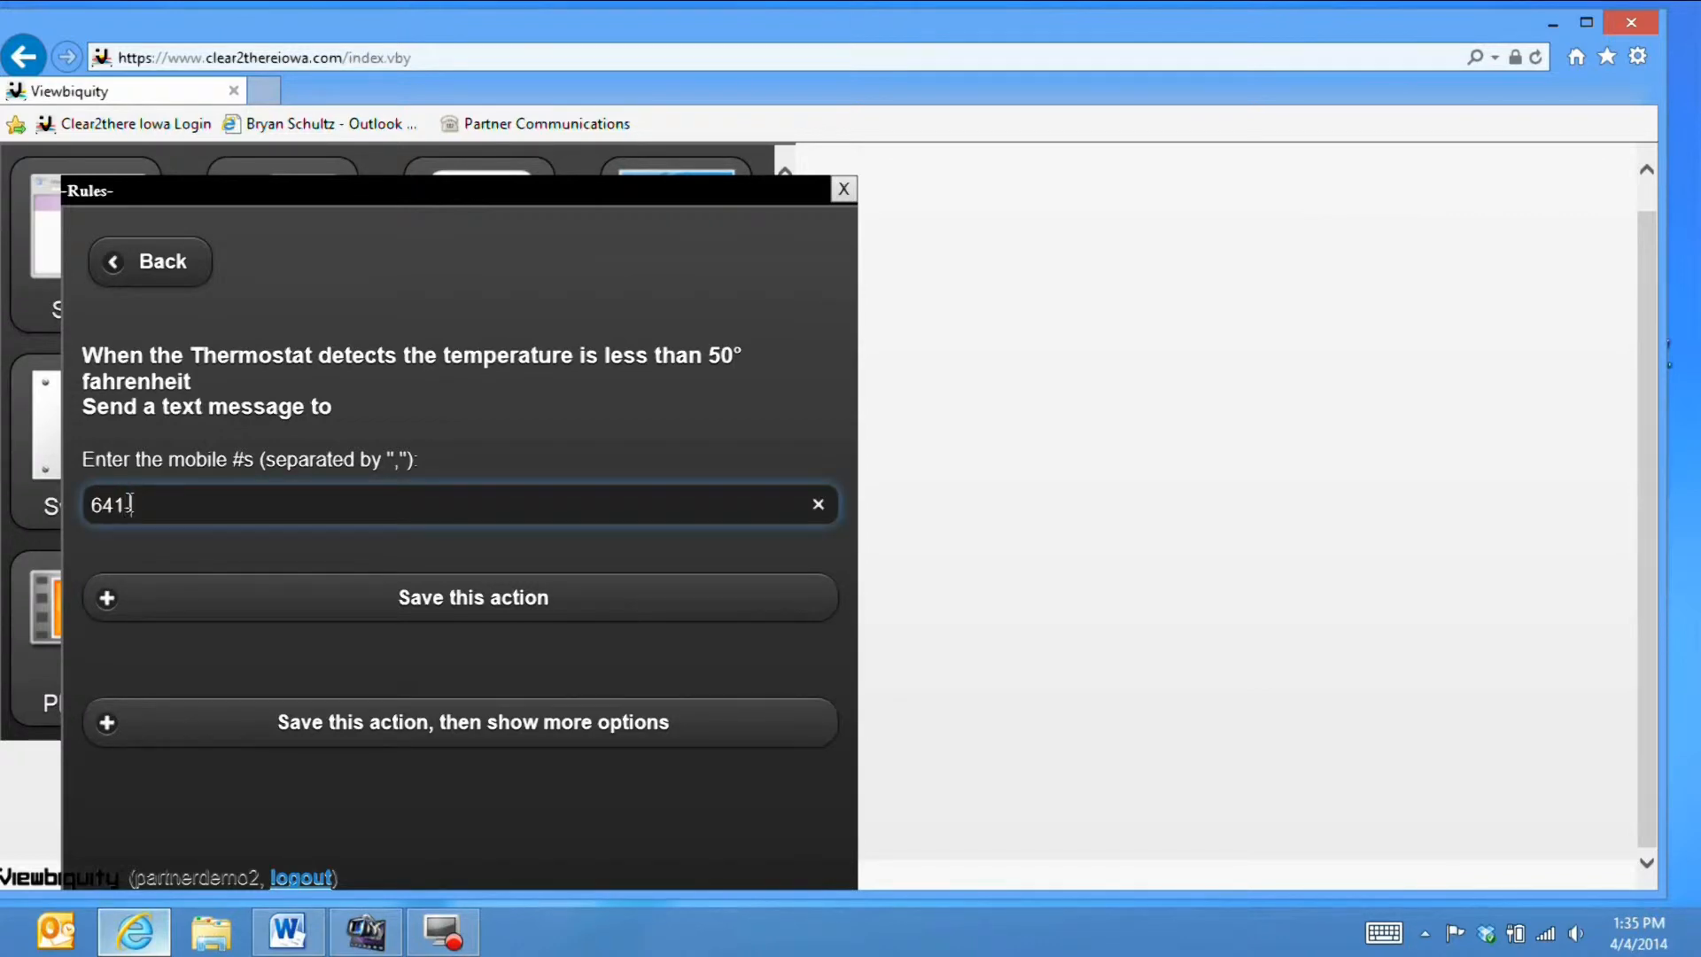
left_click(264, 598)
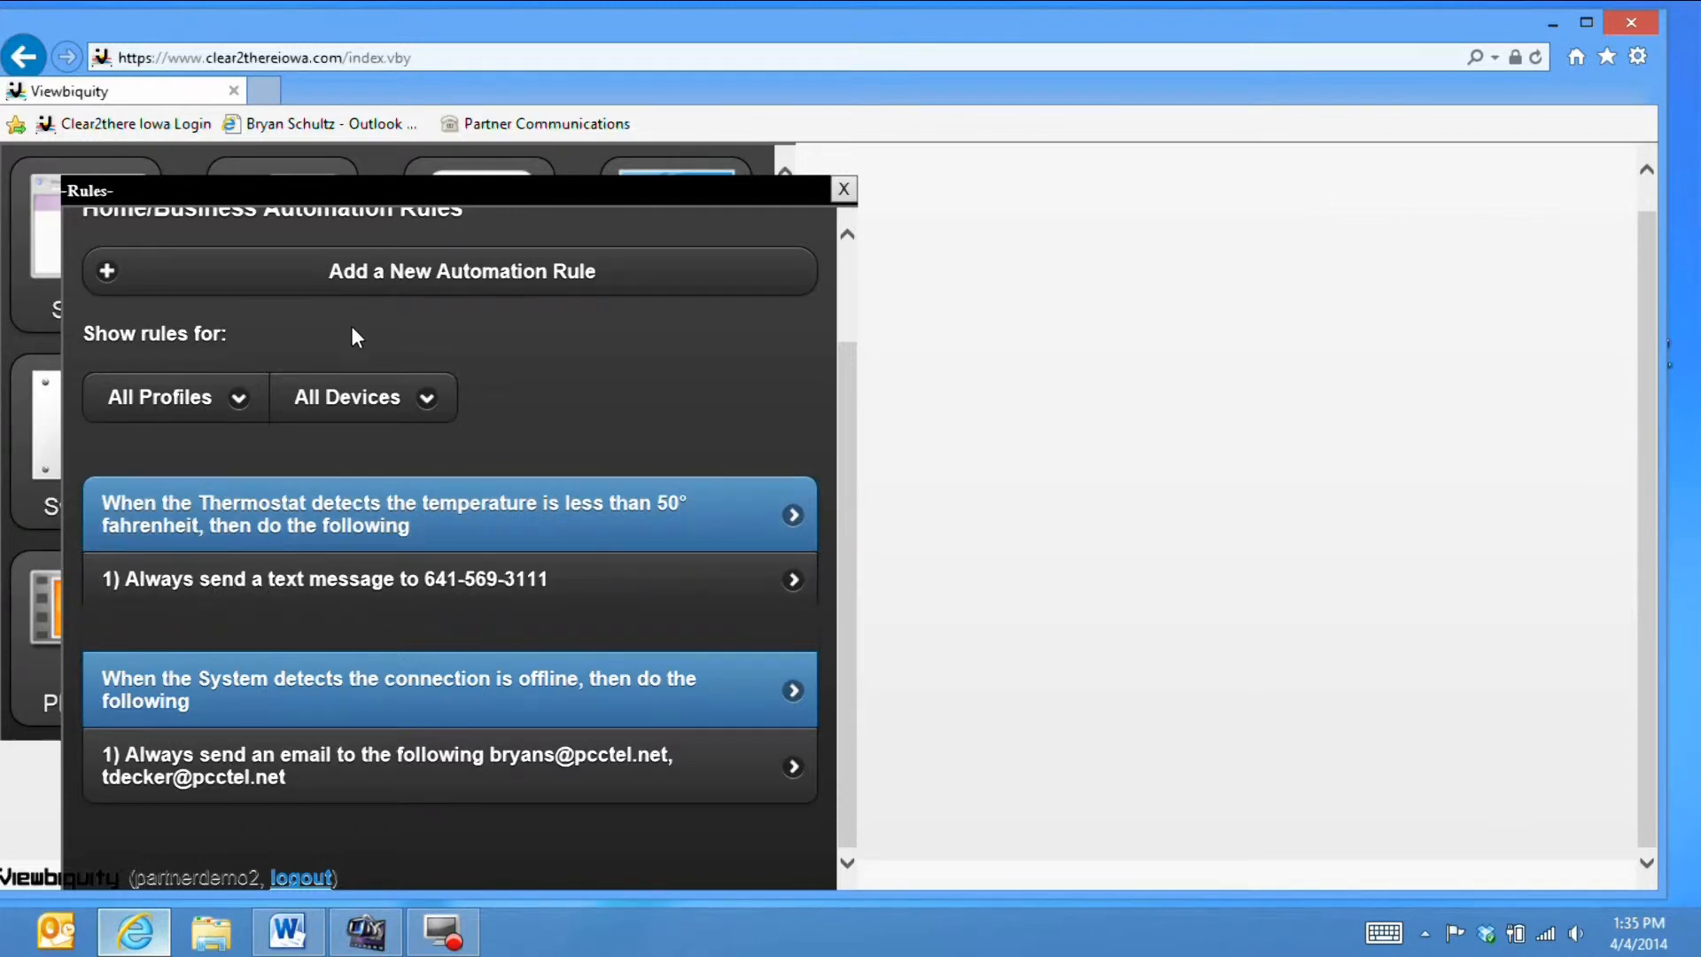
- Start a new automation rule with the condition 'Showroom Motion detects motion'
left_click(315, 278)
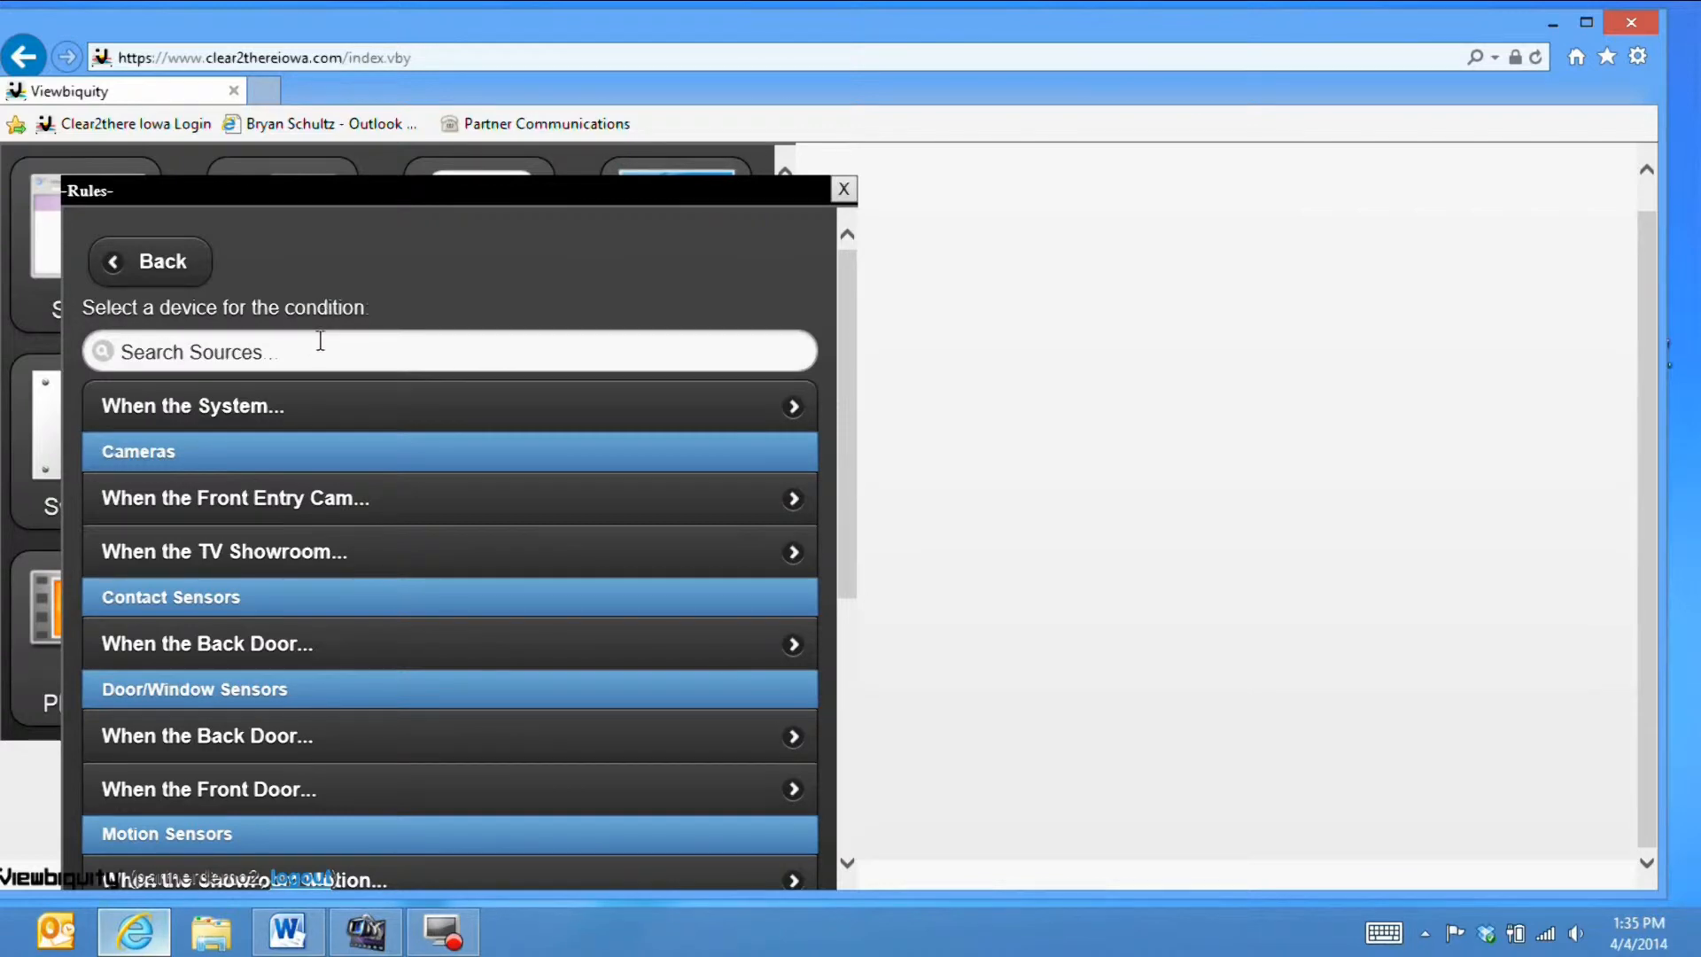
scroll(372, 607, "down", 3)
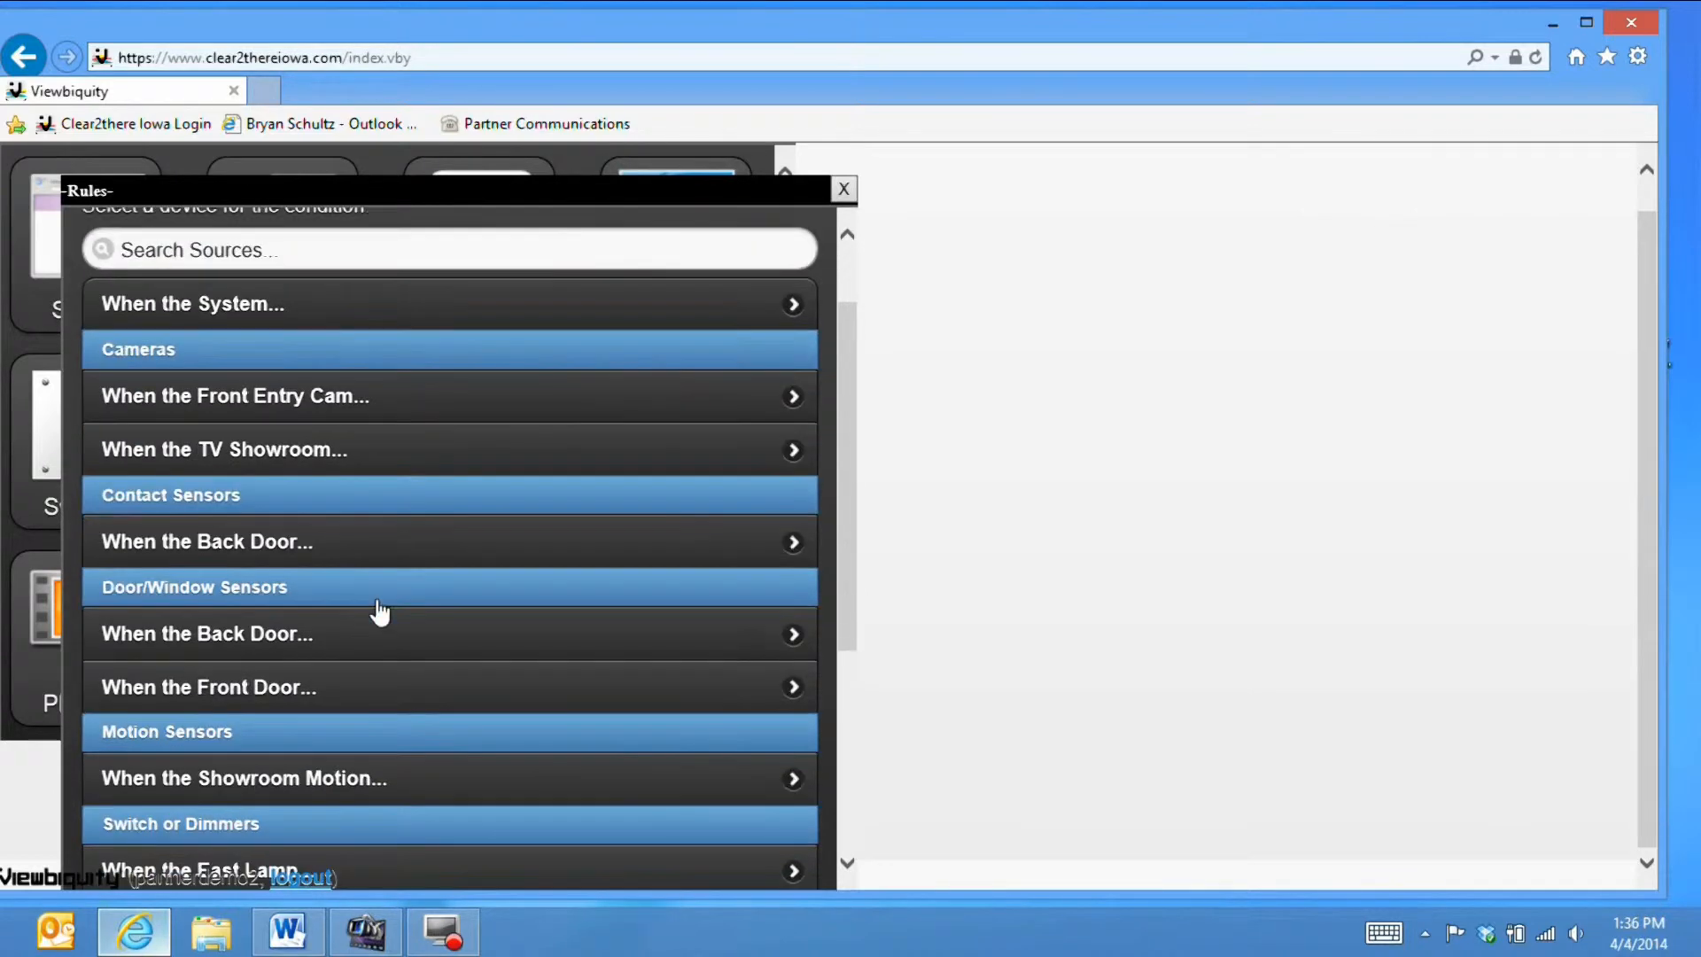
left_click(343, 679)
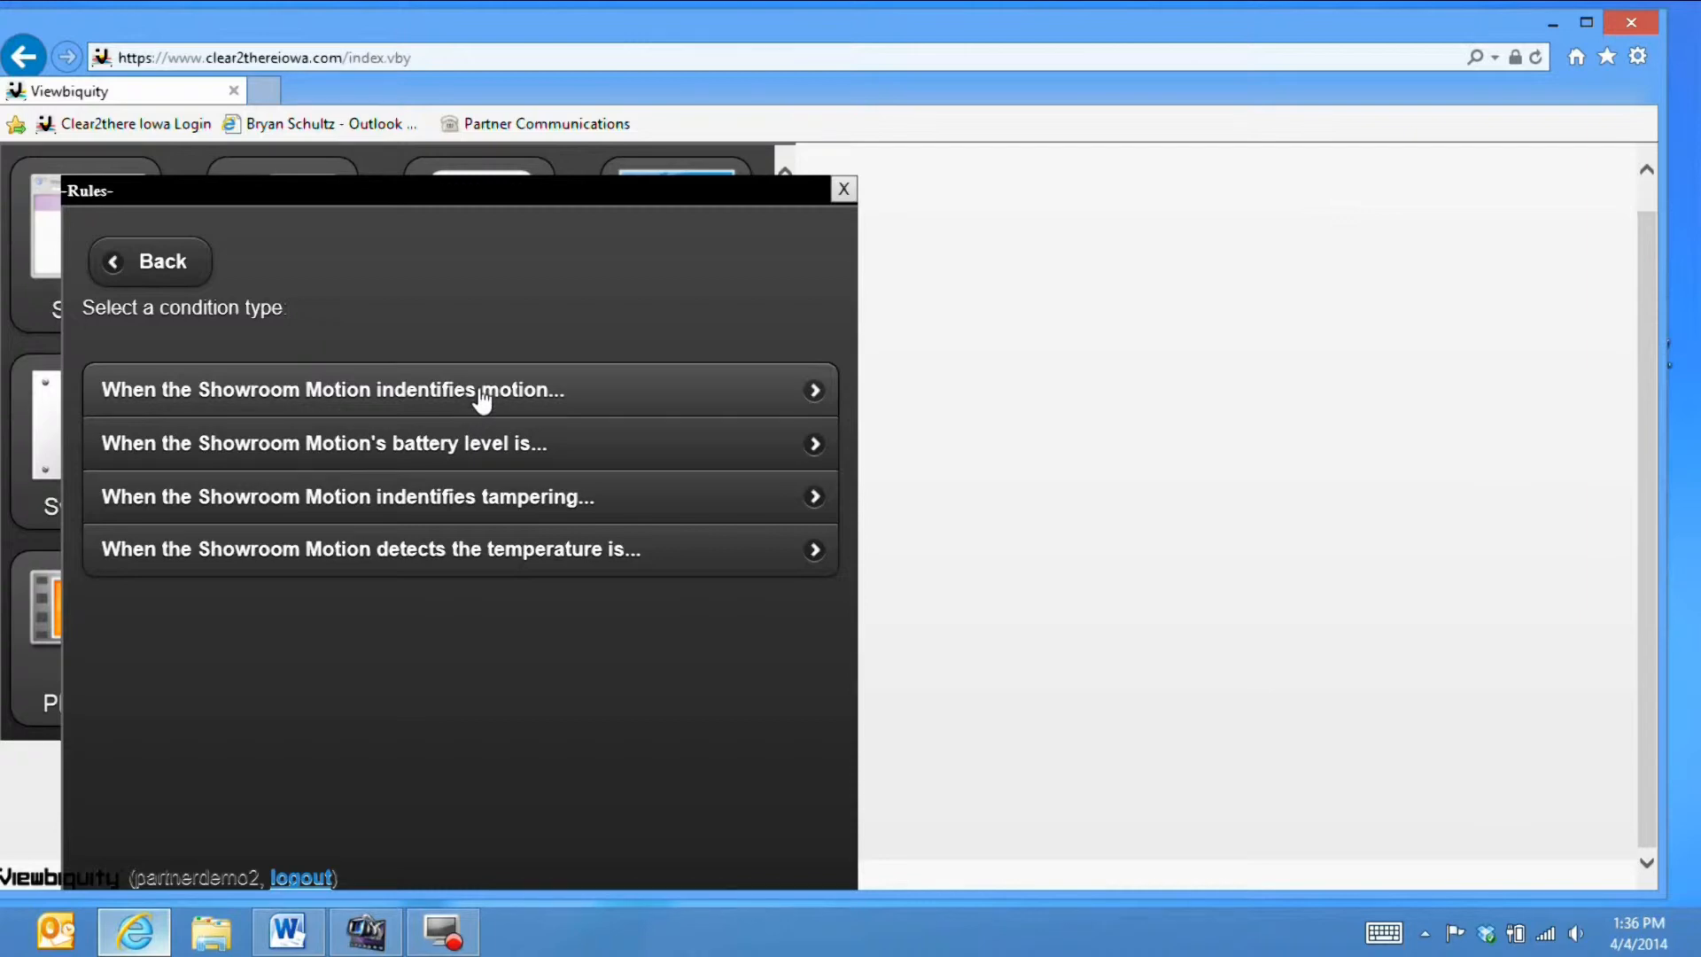
left_click(482, 401)
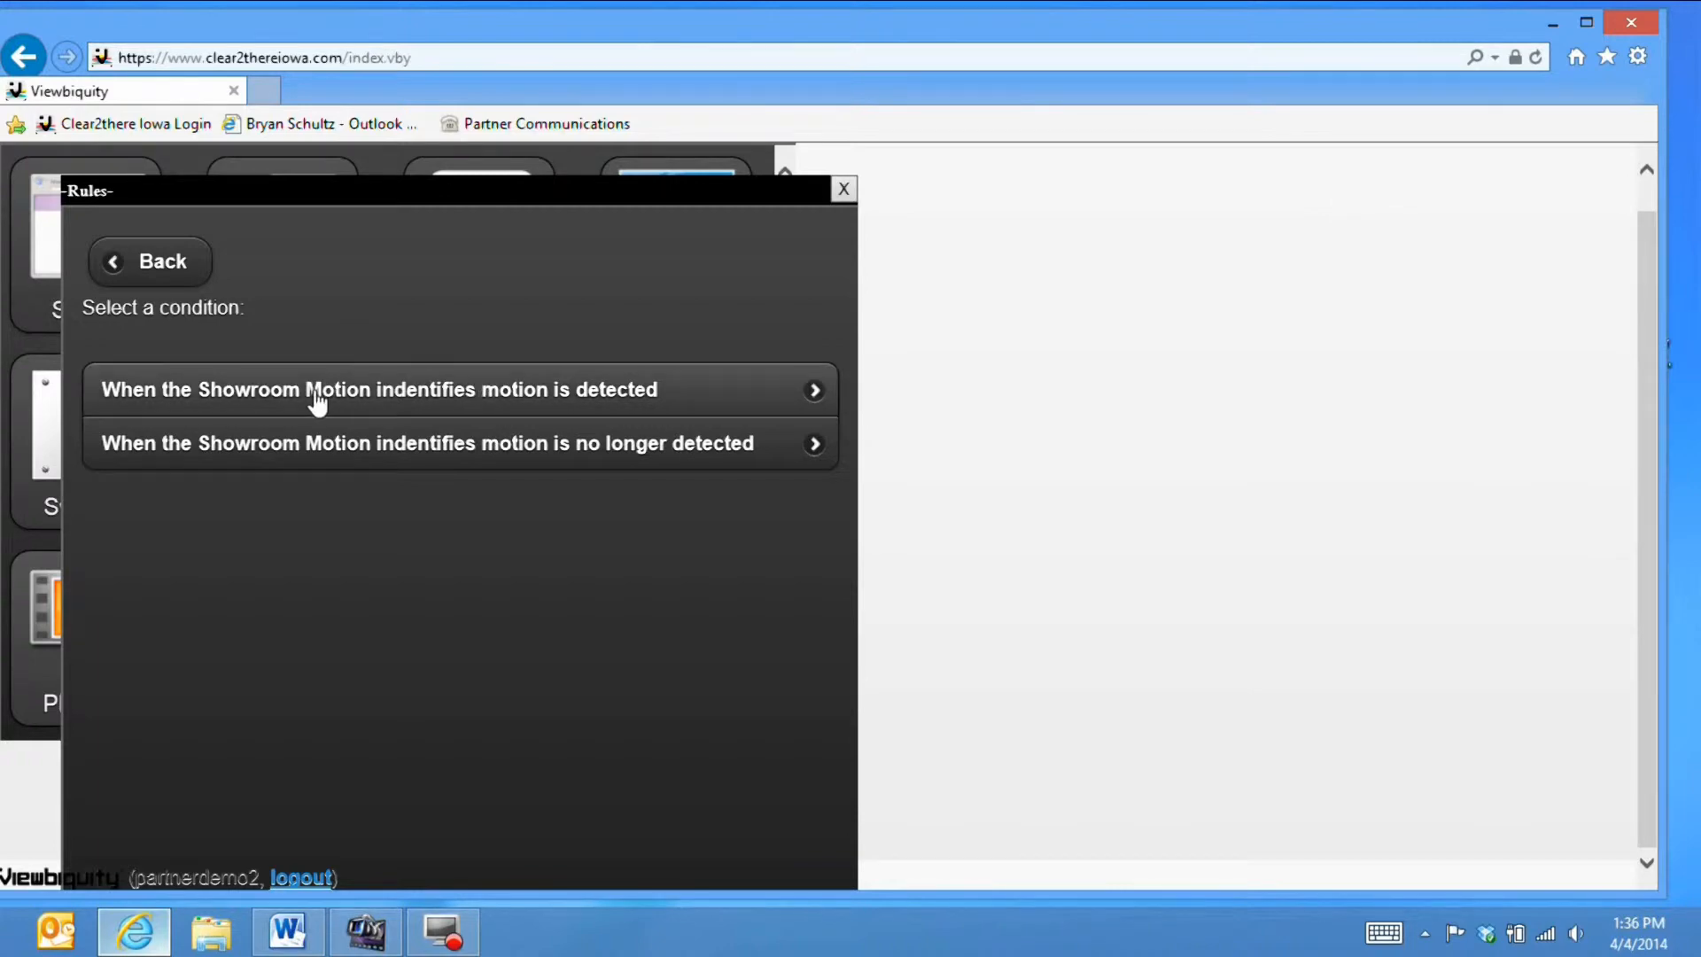
left_click(421, 400)
left_click(411, 439)
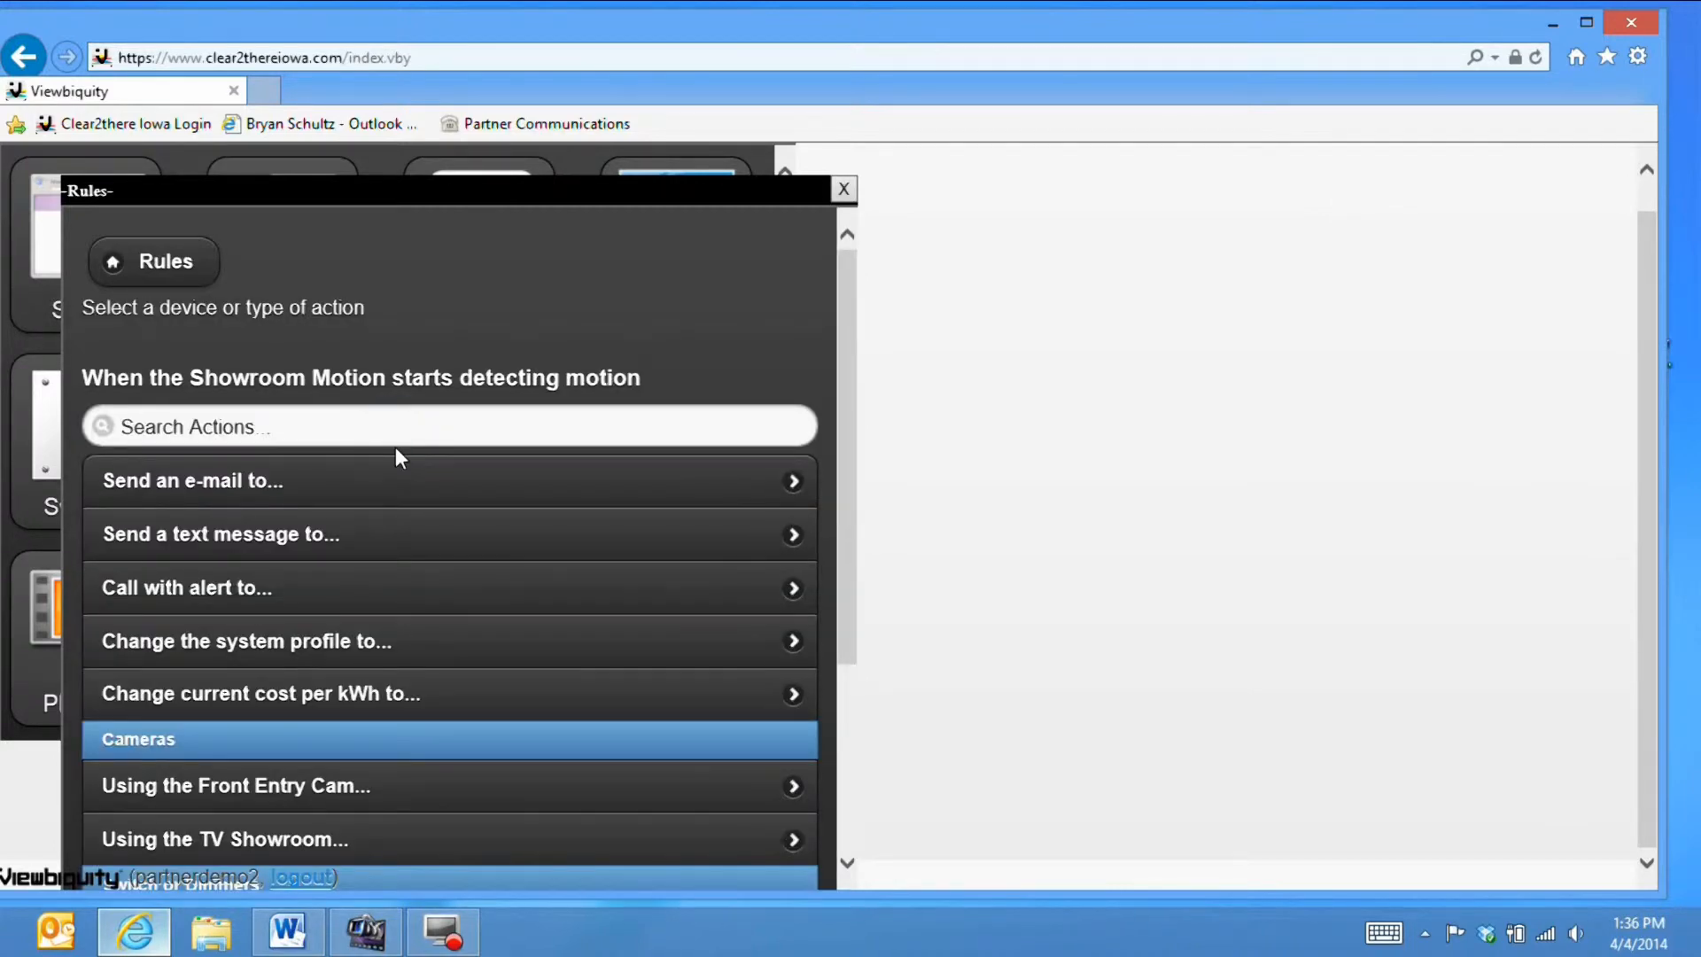
- Add an action that turns on the East Lamp
scroll(398, 543, "down", 3)
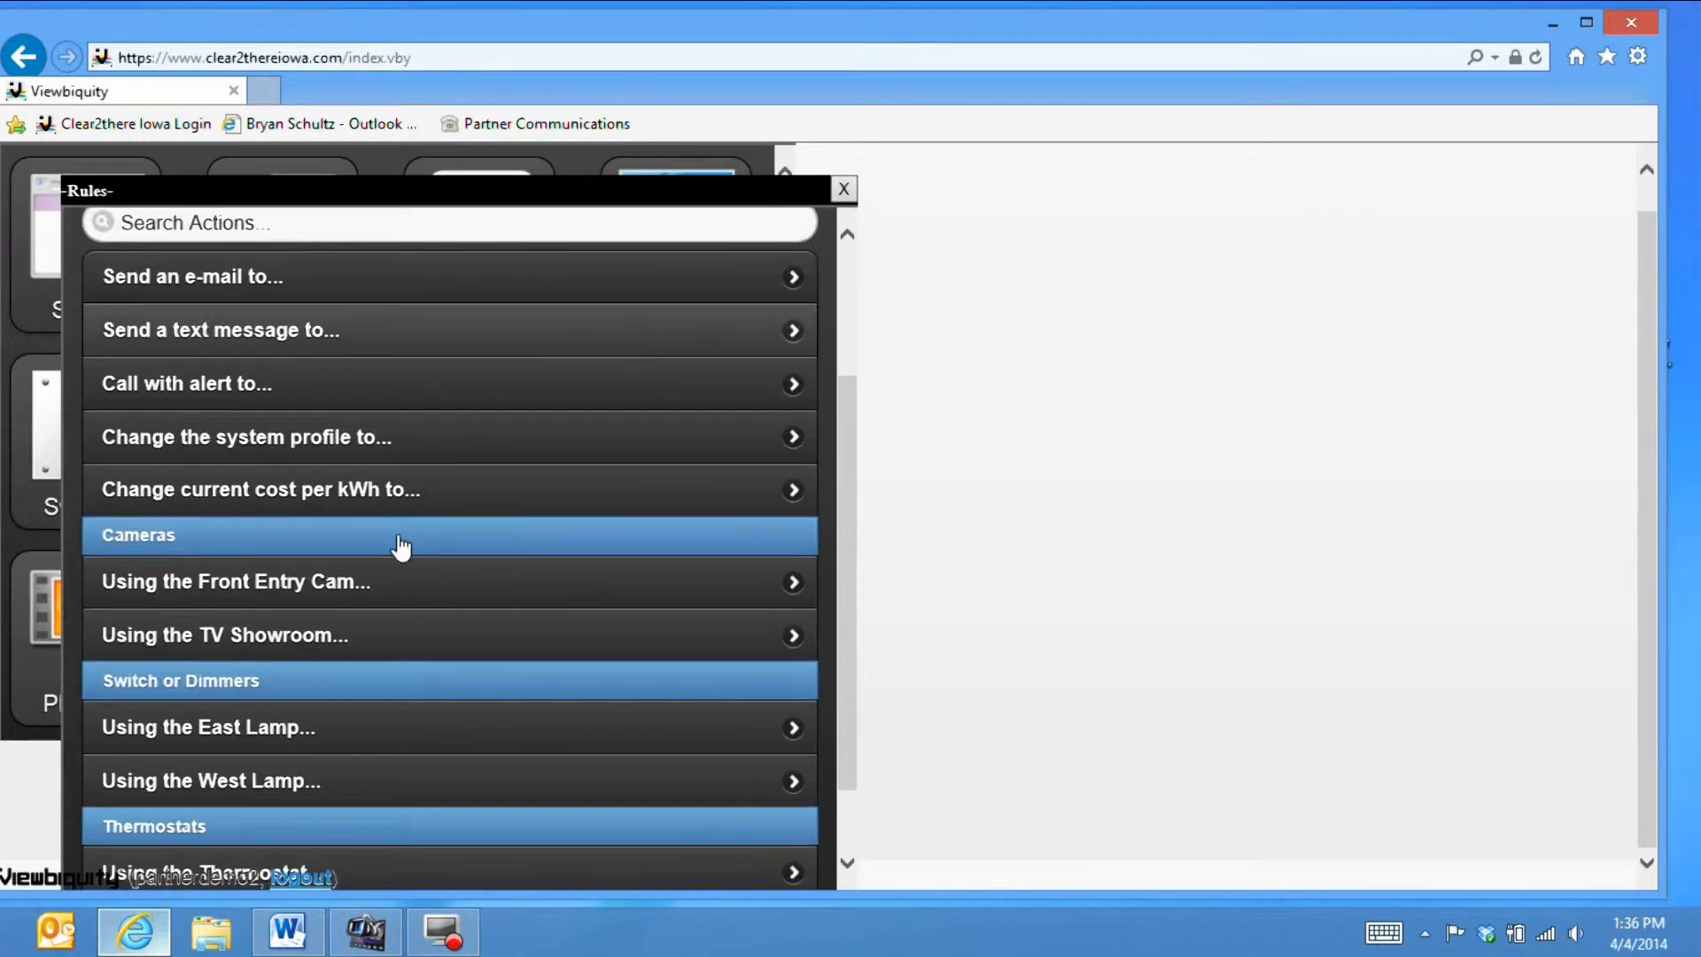
scroll(454, 575, "up", 2)
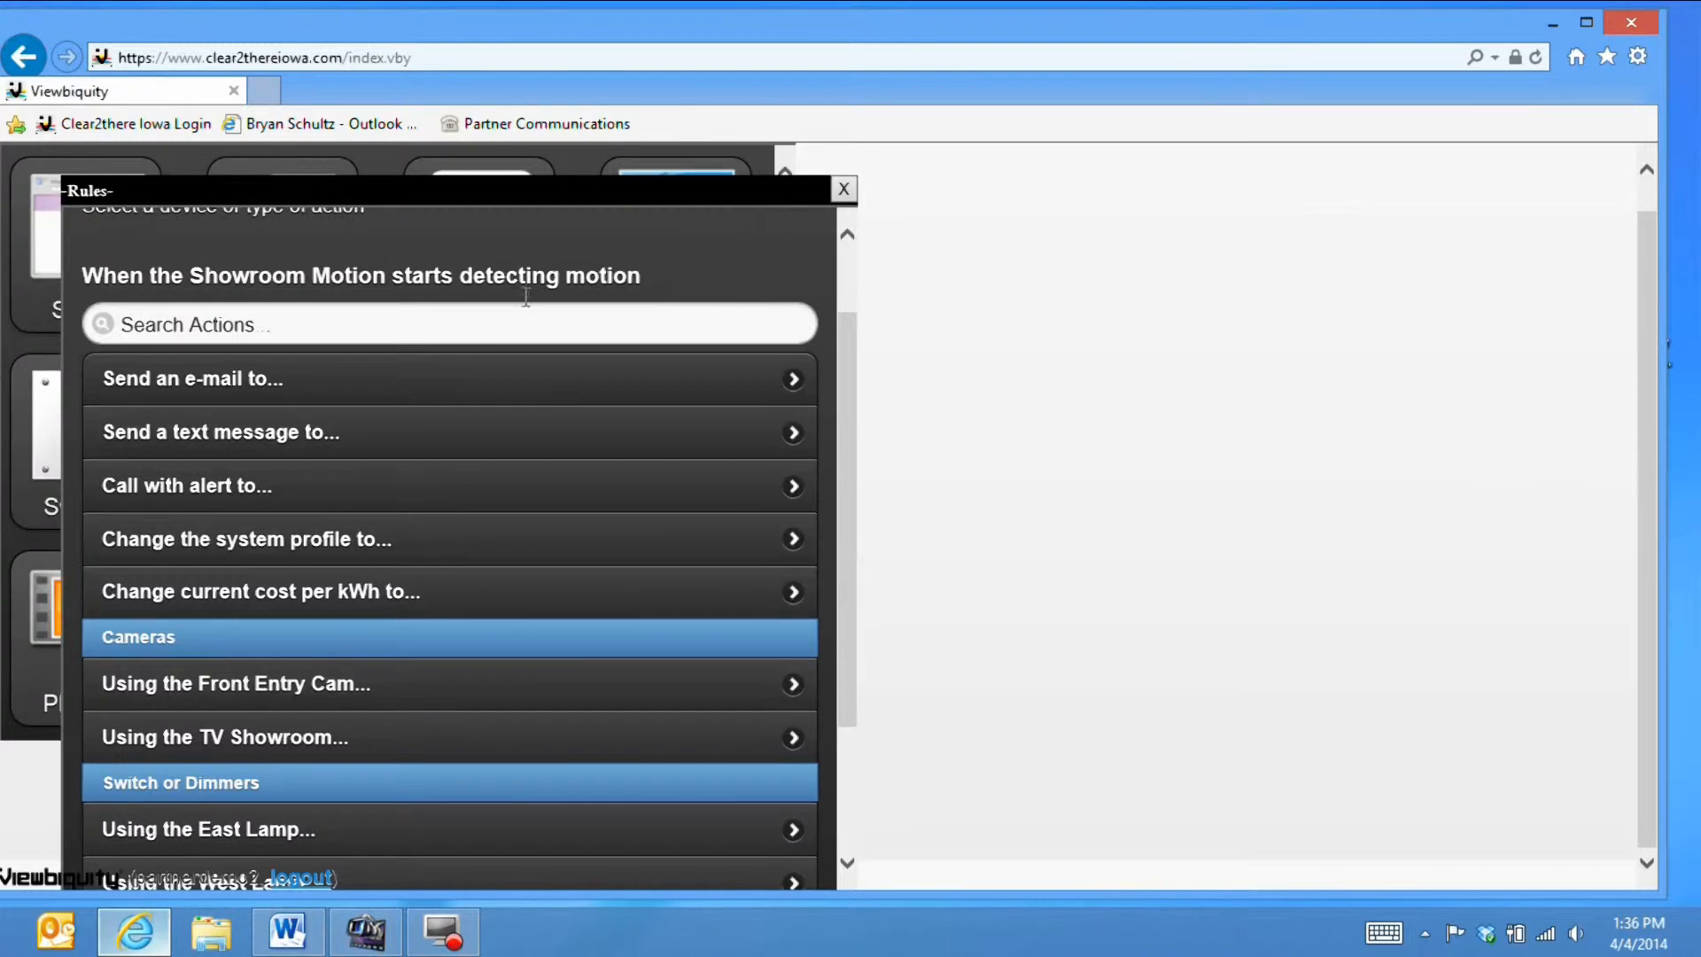
scroll(562, 391, "down", 3)
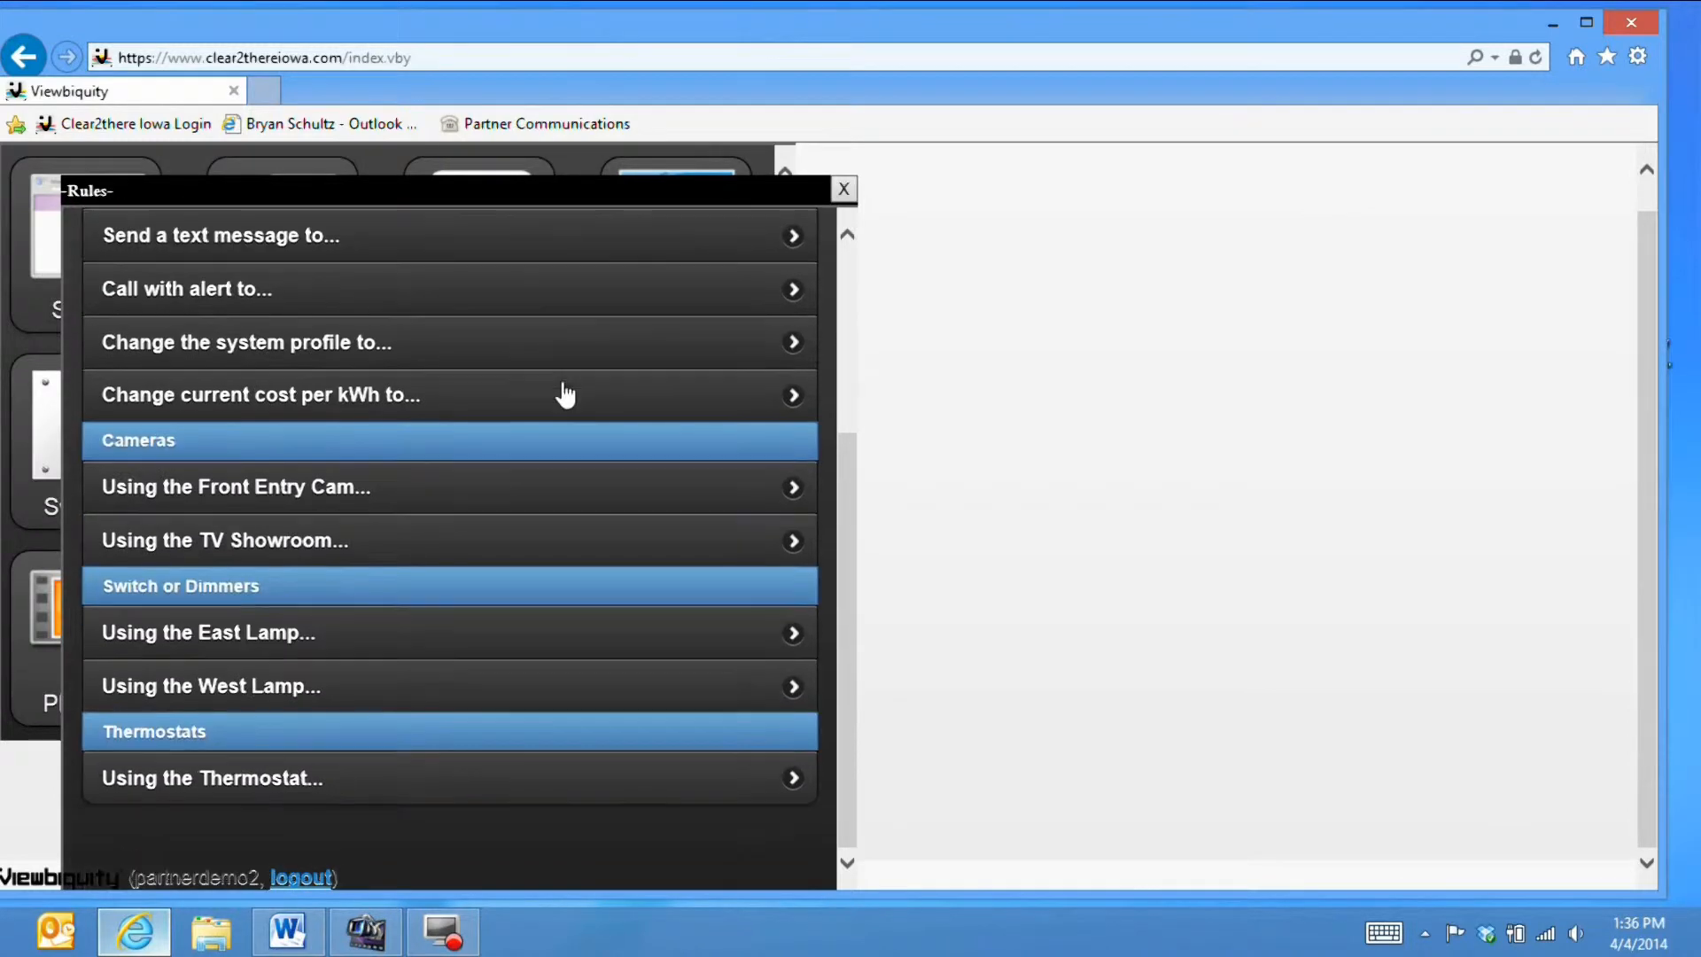
left_click(316, 627)
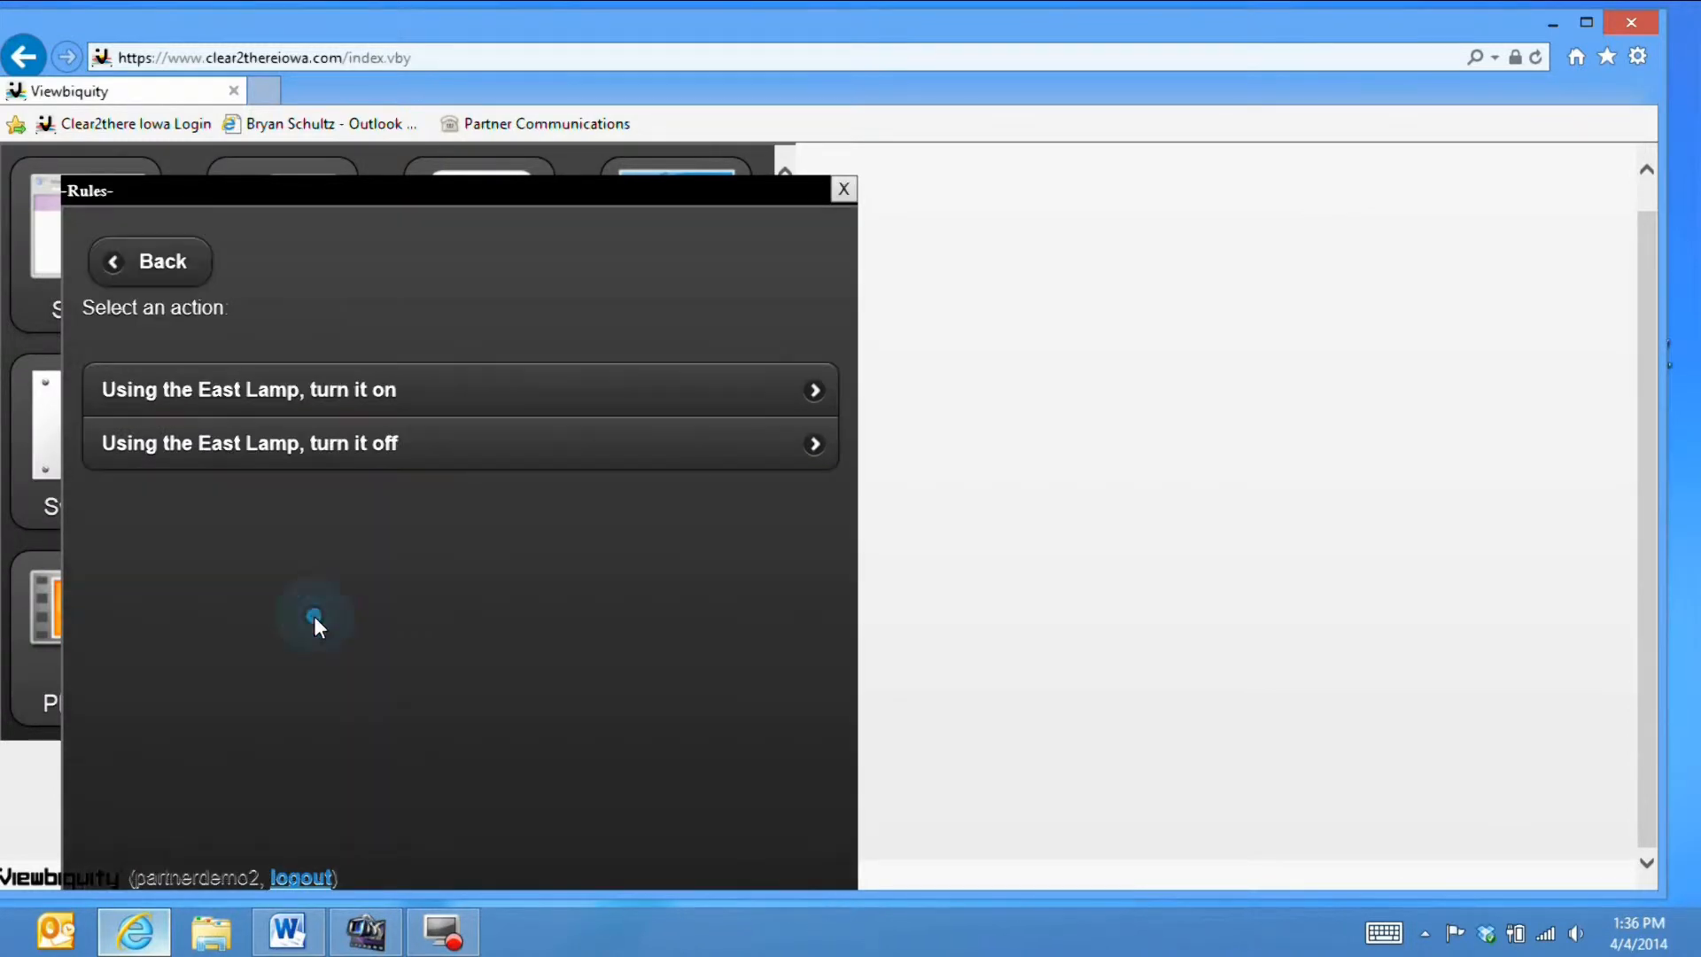
left_click(546, 408)
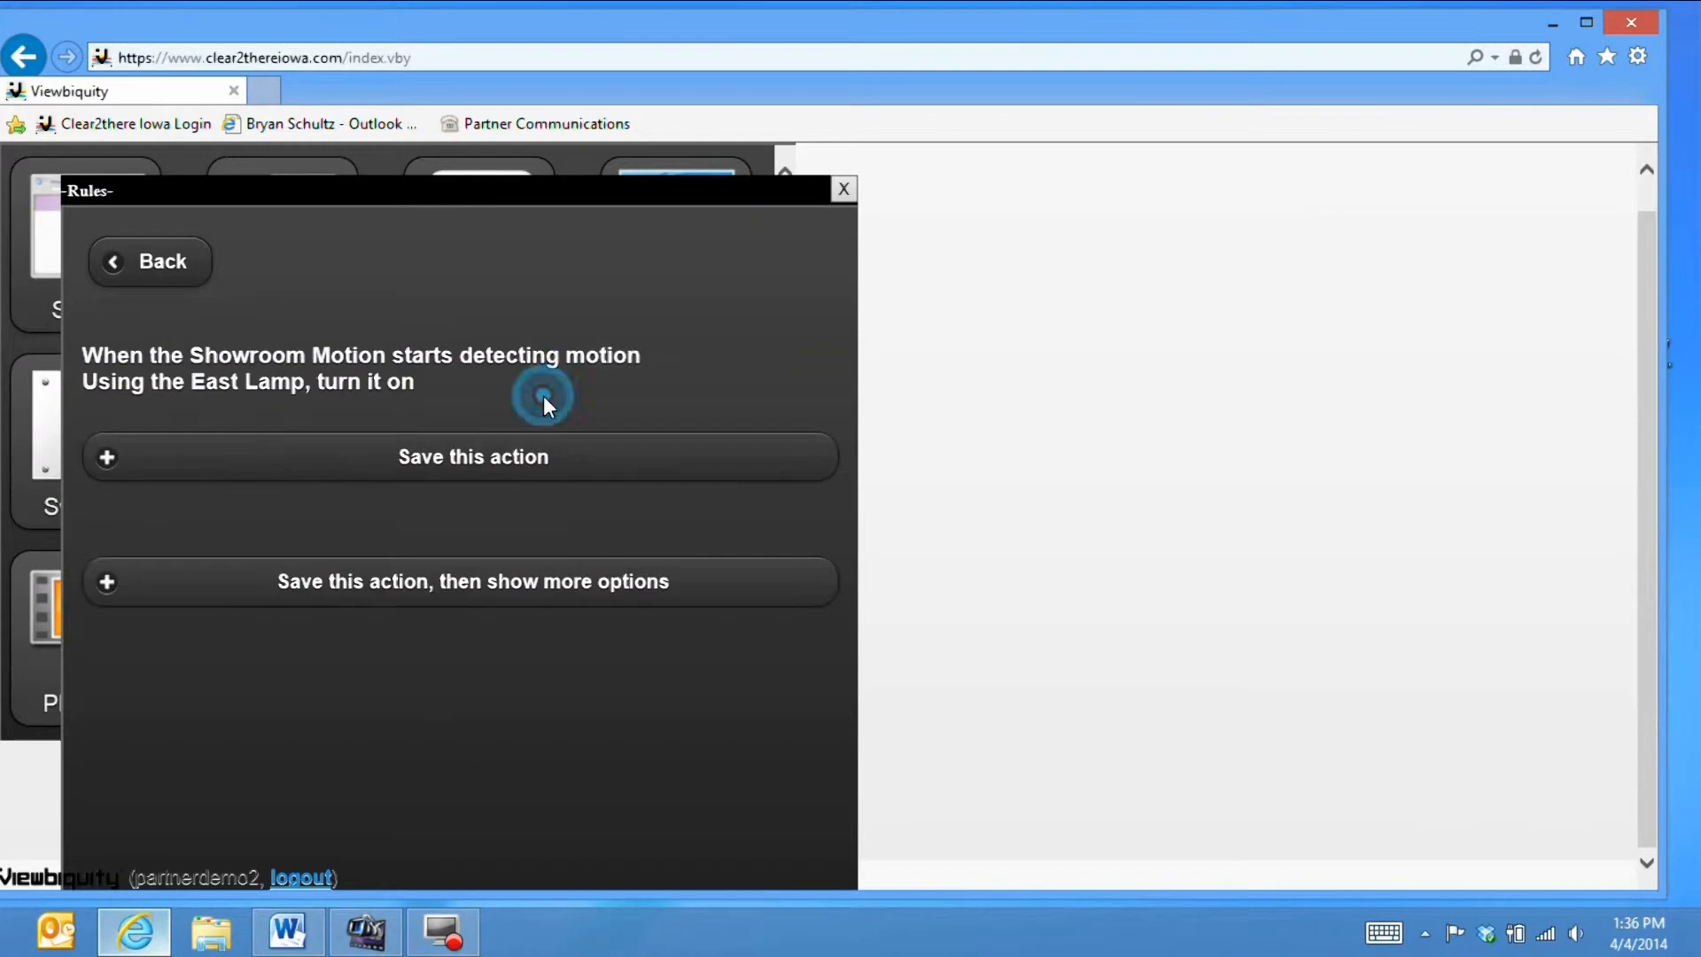
left_click(458, 457)
scroll(496, 496, "down", 3)
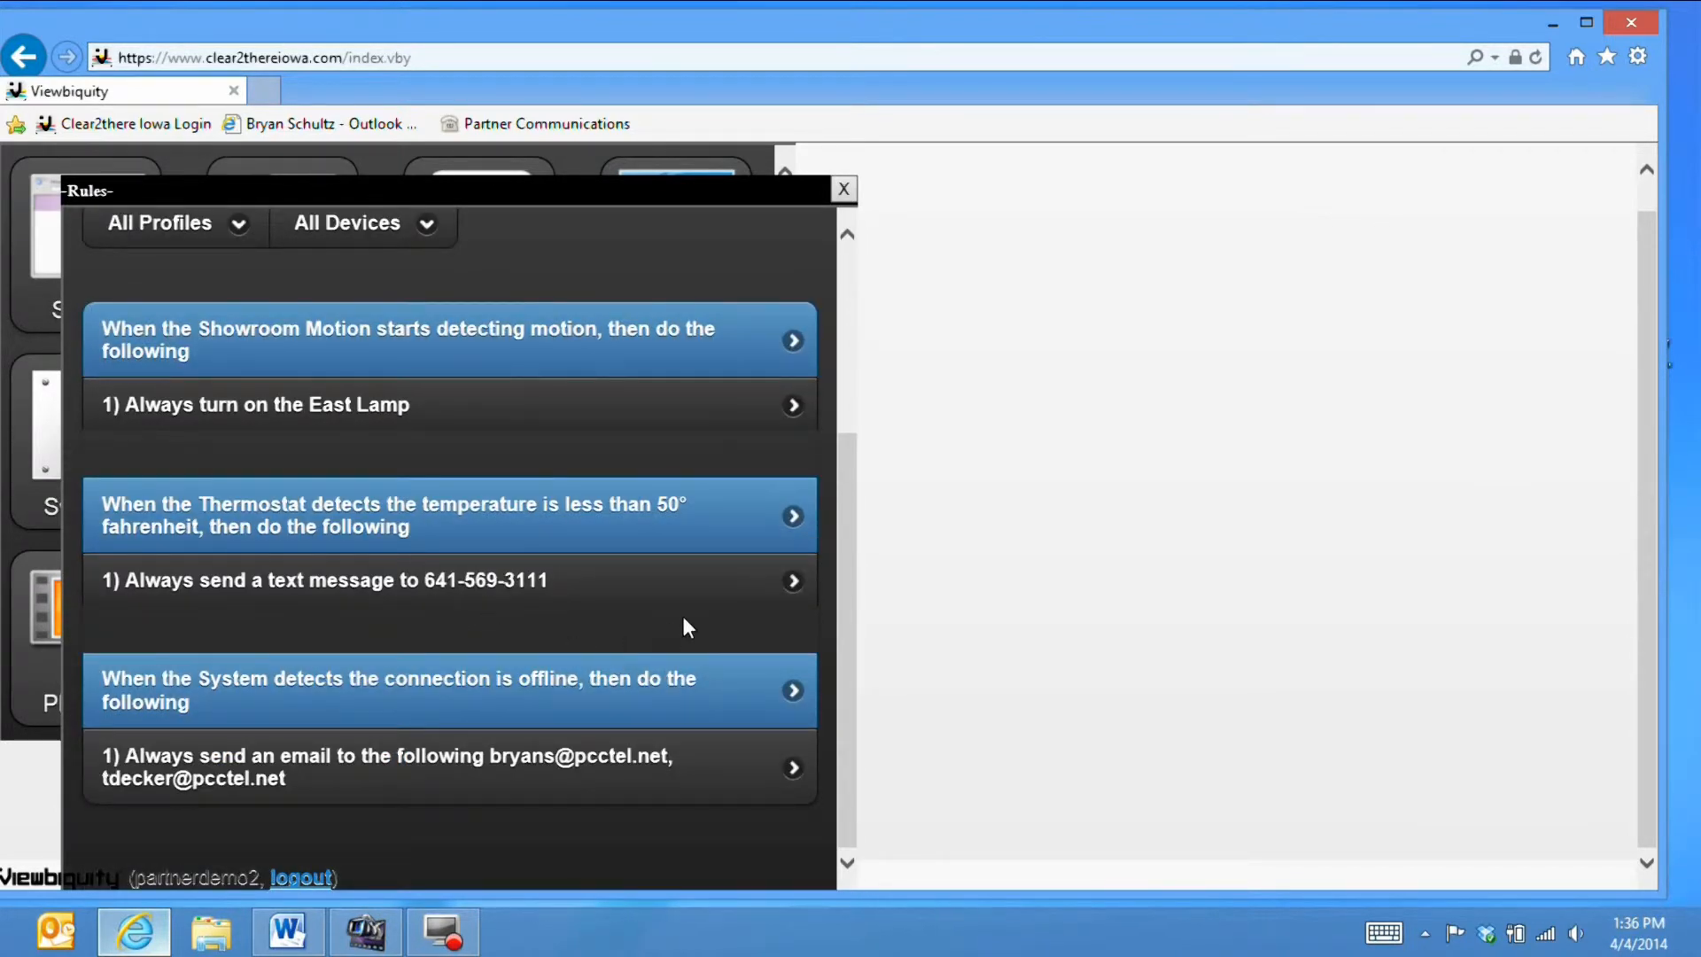
- Add a second action to the Showroom Motion rule that turns on the West Lamp
left_click(487, 341)
left_click(483, 469)
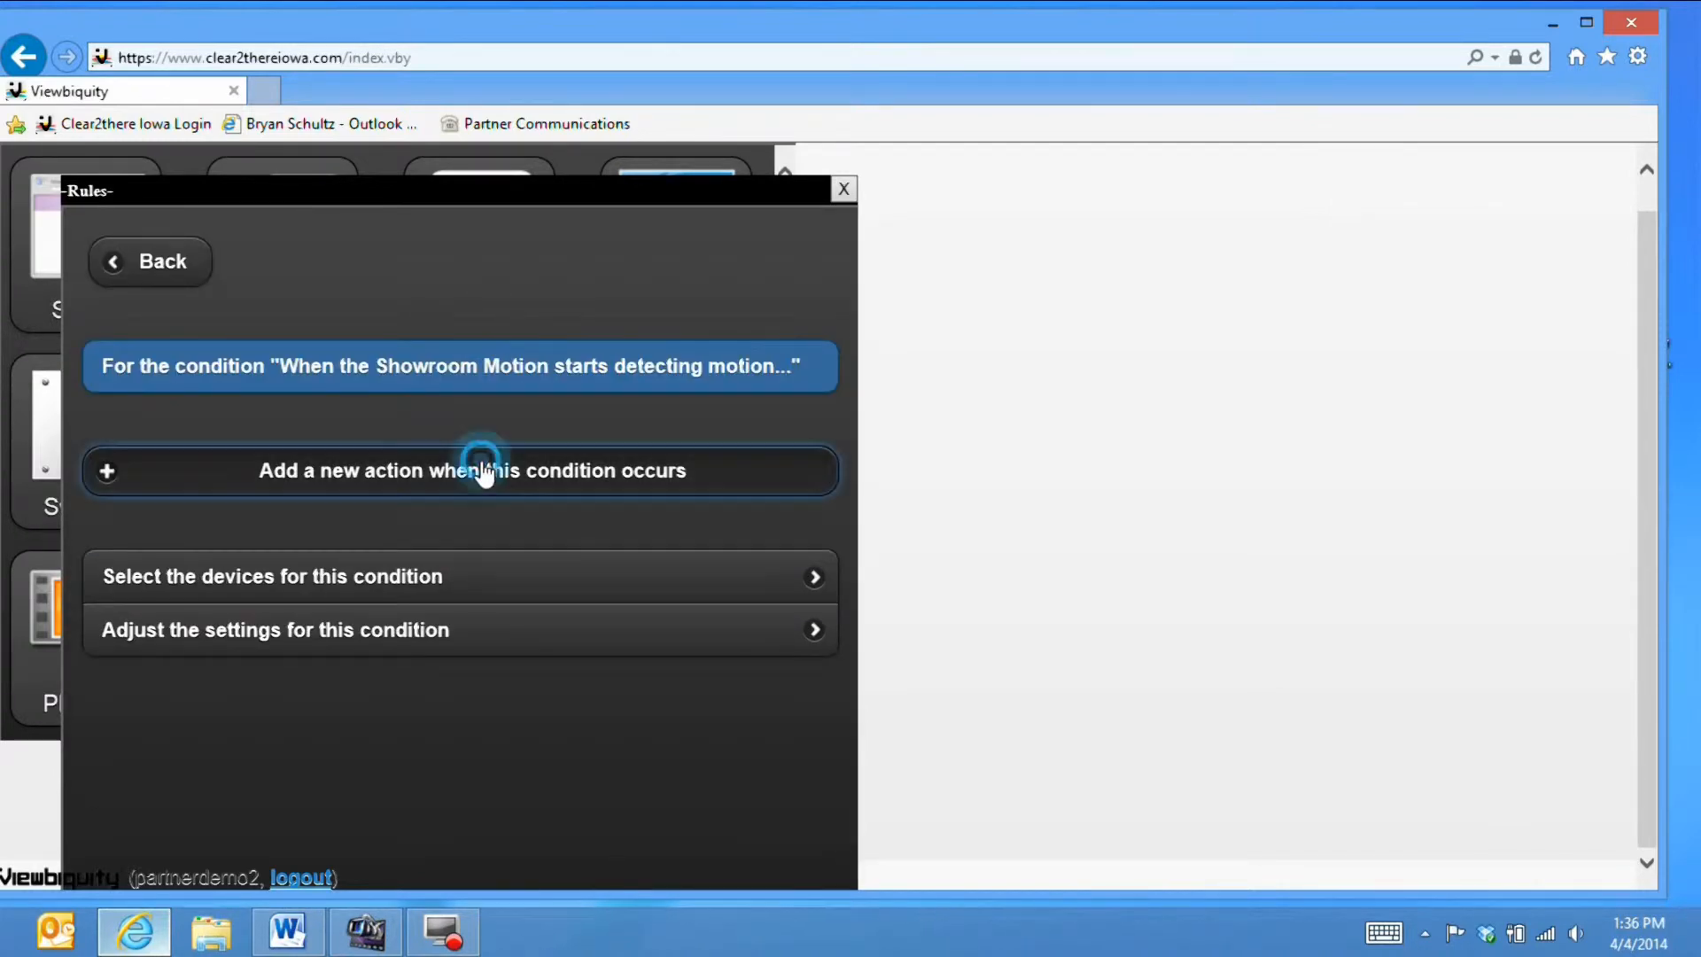
scroll(440, 577, "down", 3)
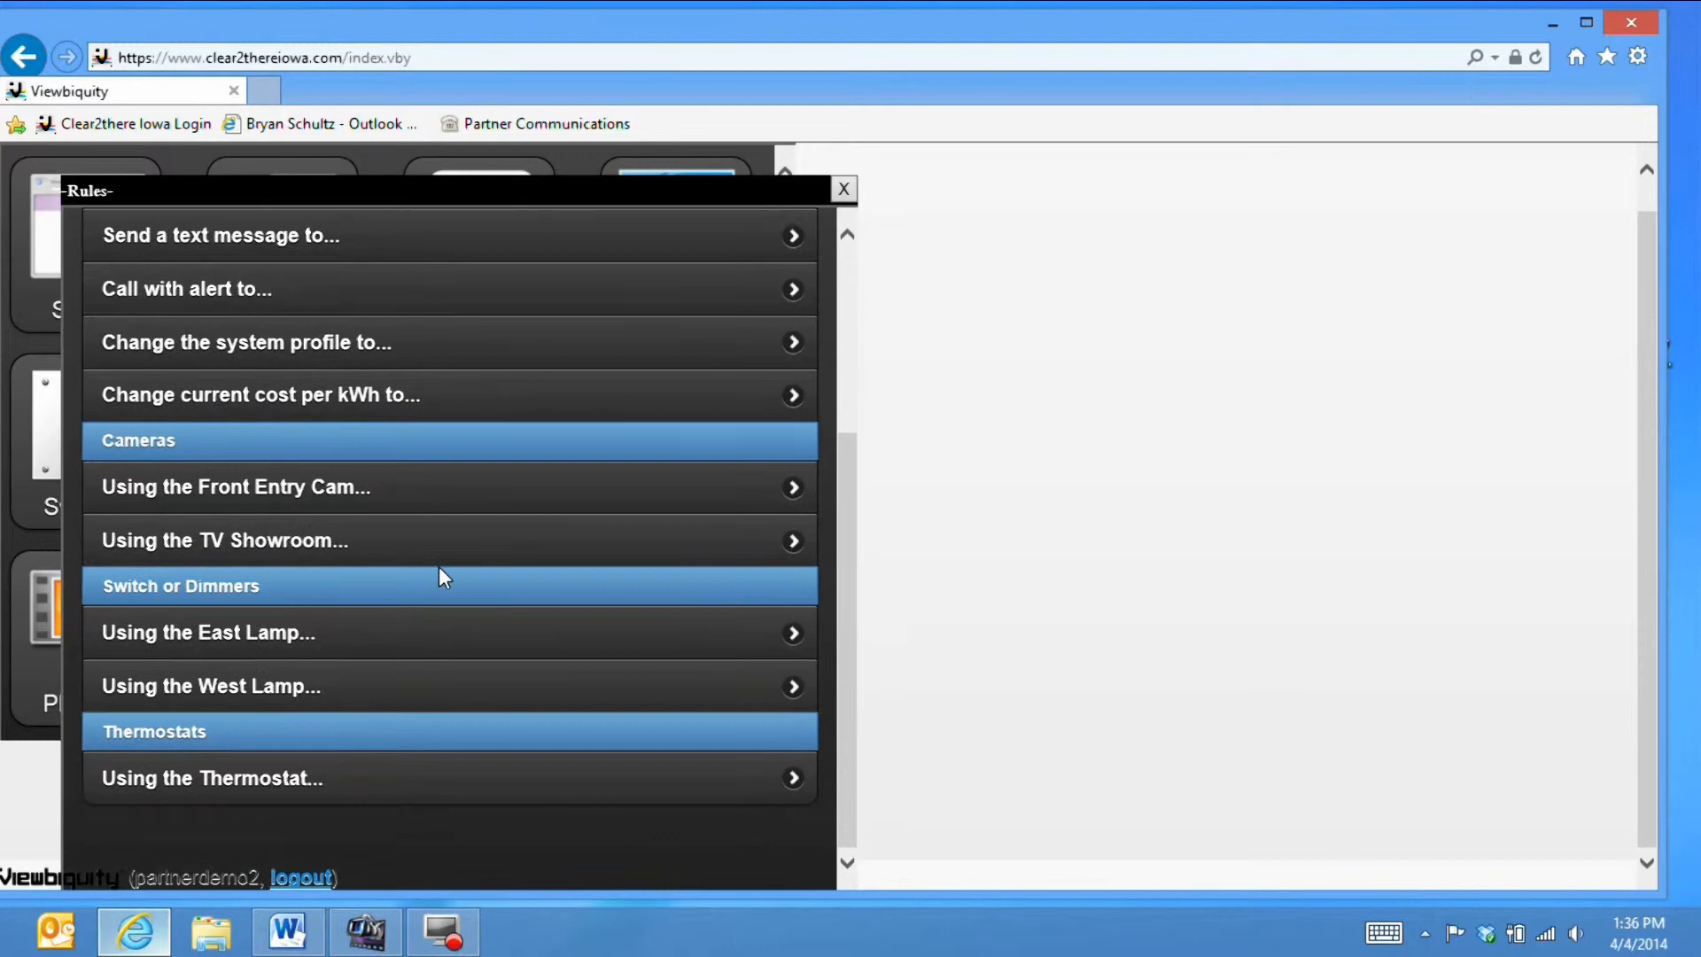
left_click(549, 679)
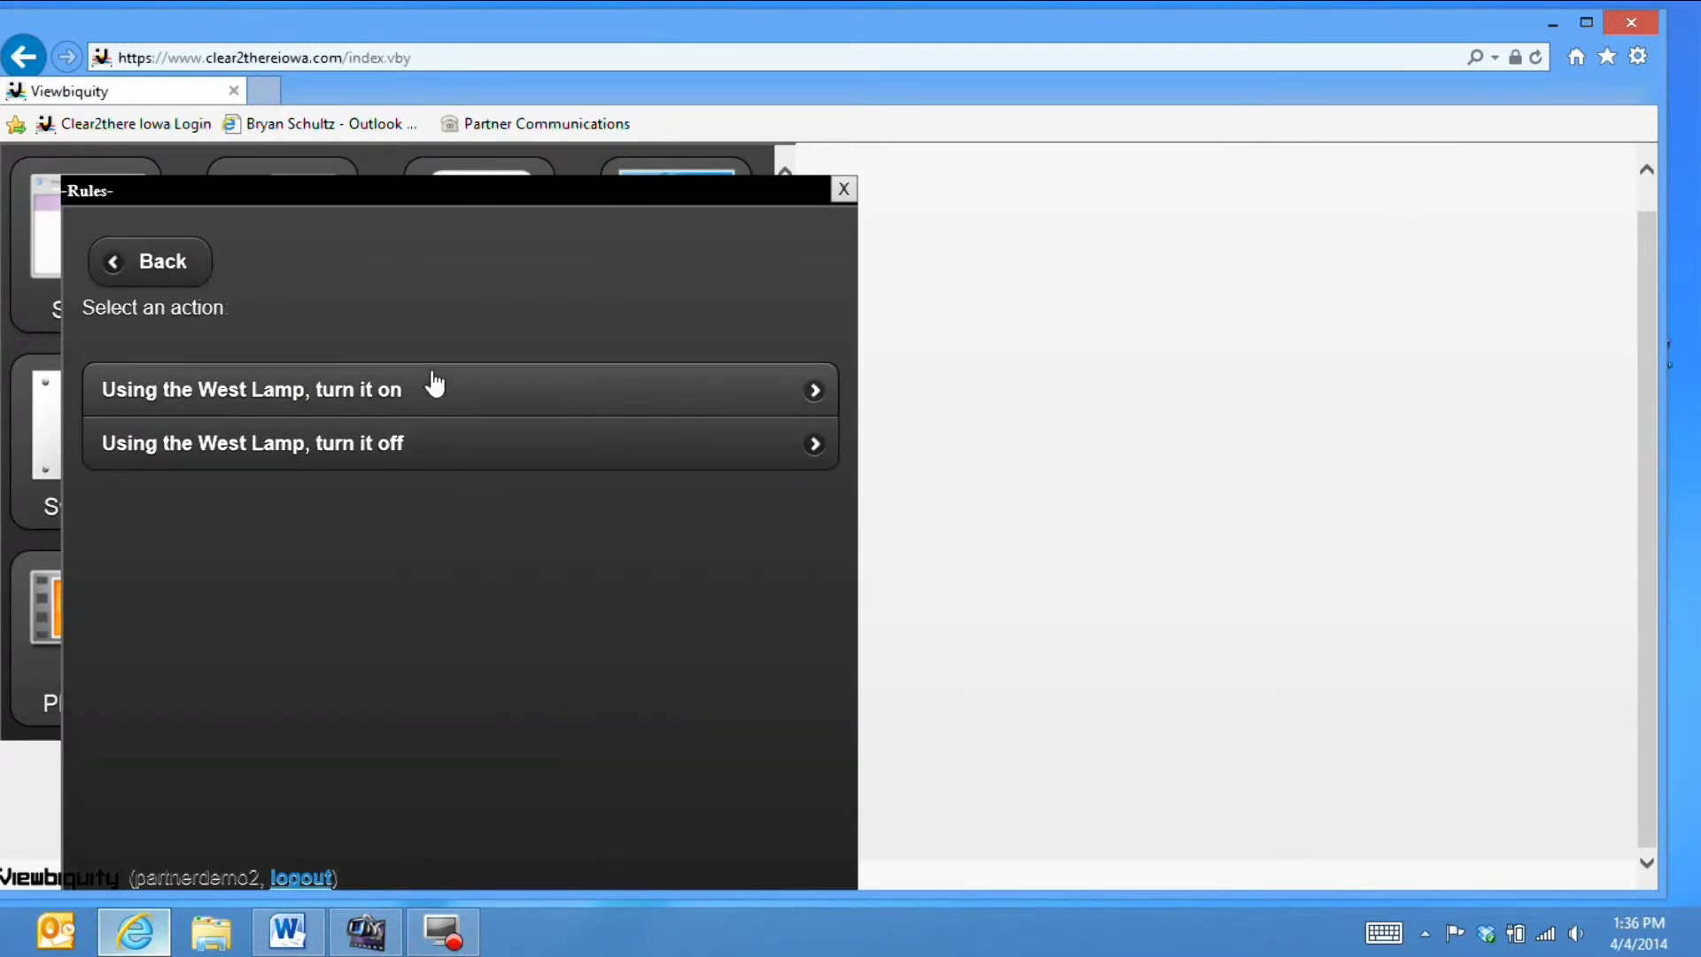
left_click(390, 389)
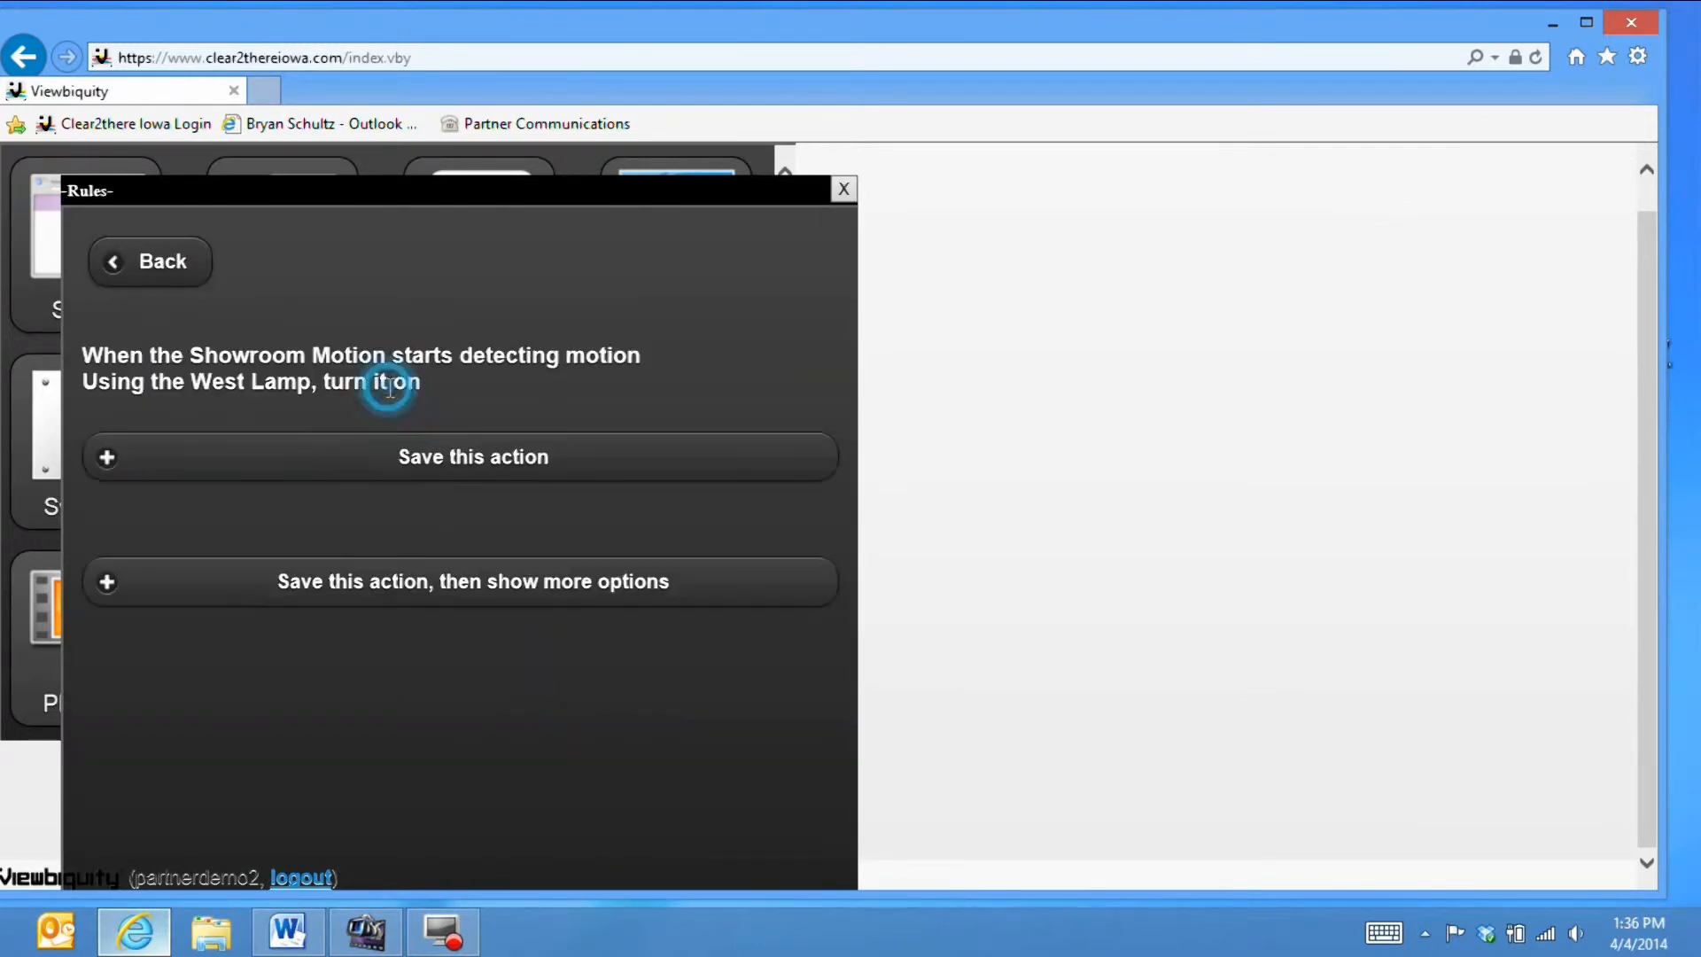
left_click(477, 459)
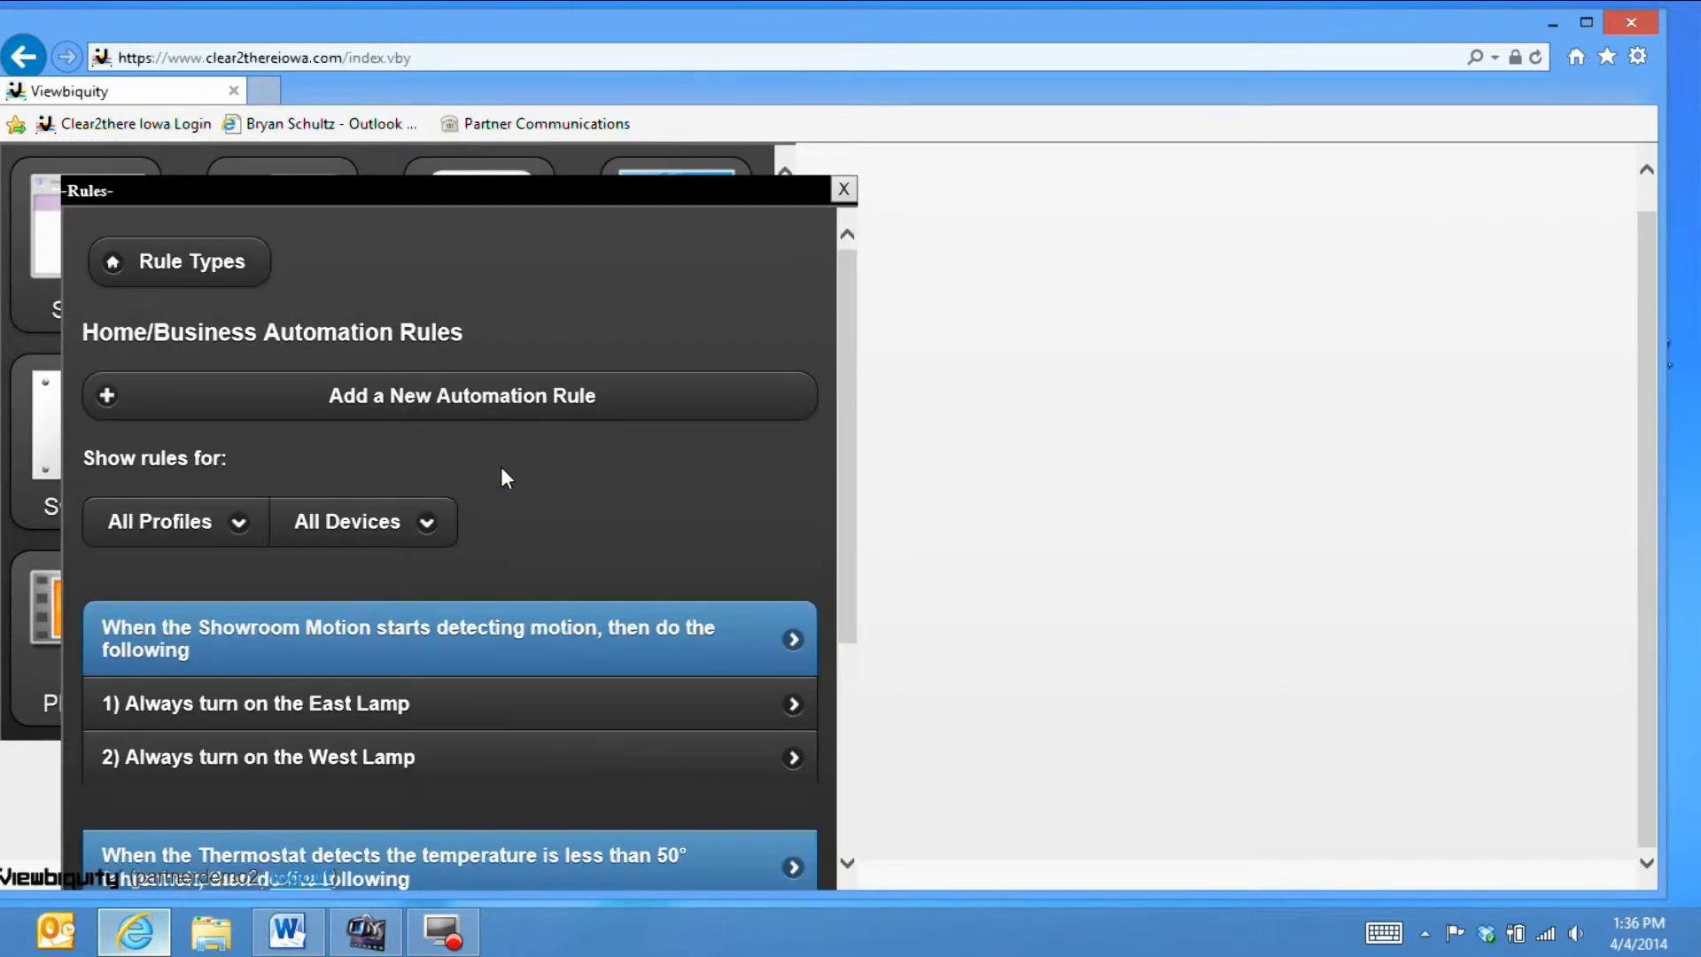
scroll(501, 477, "down", 4)
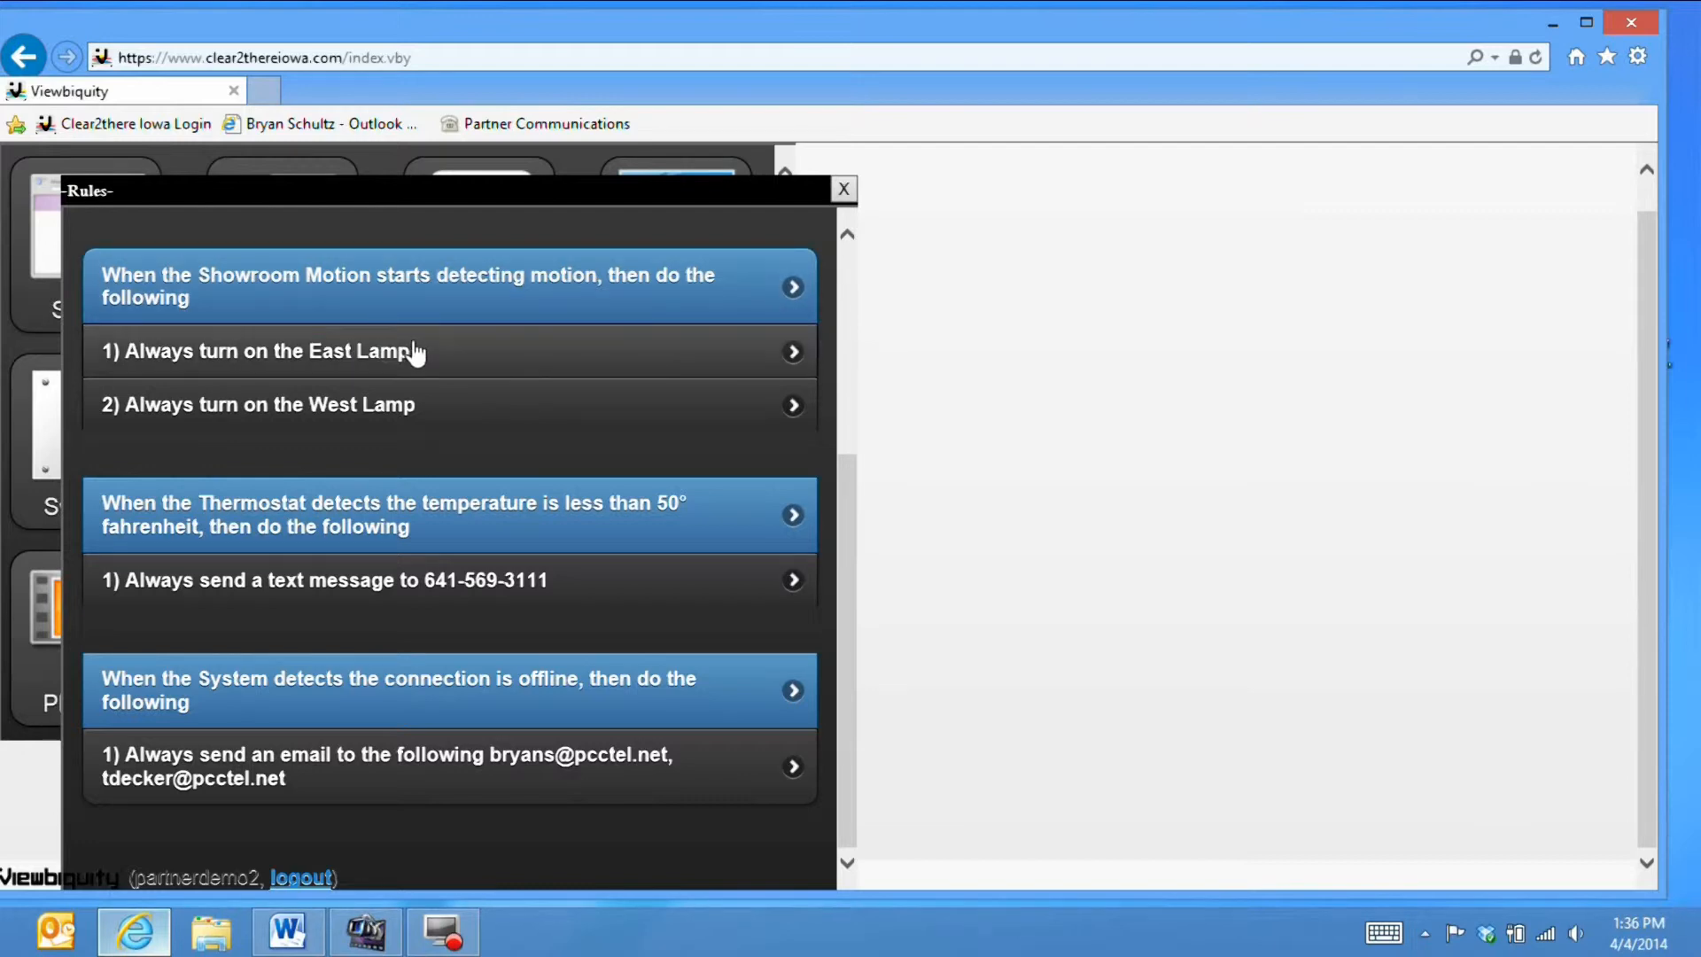
scroll(571, 439, "up", 1)
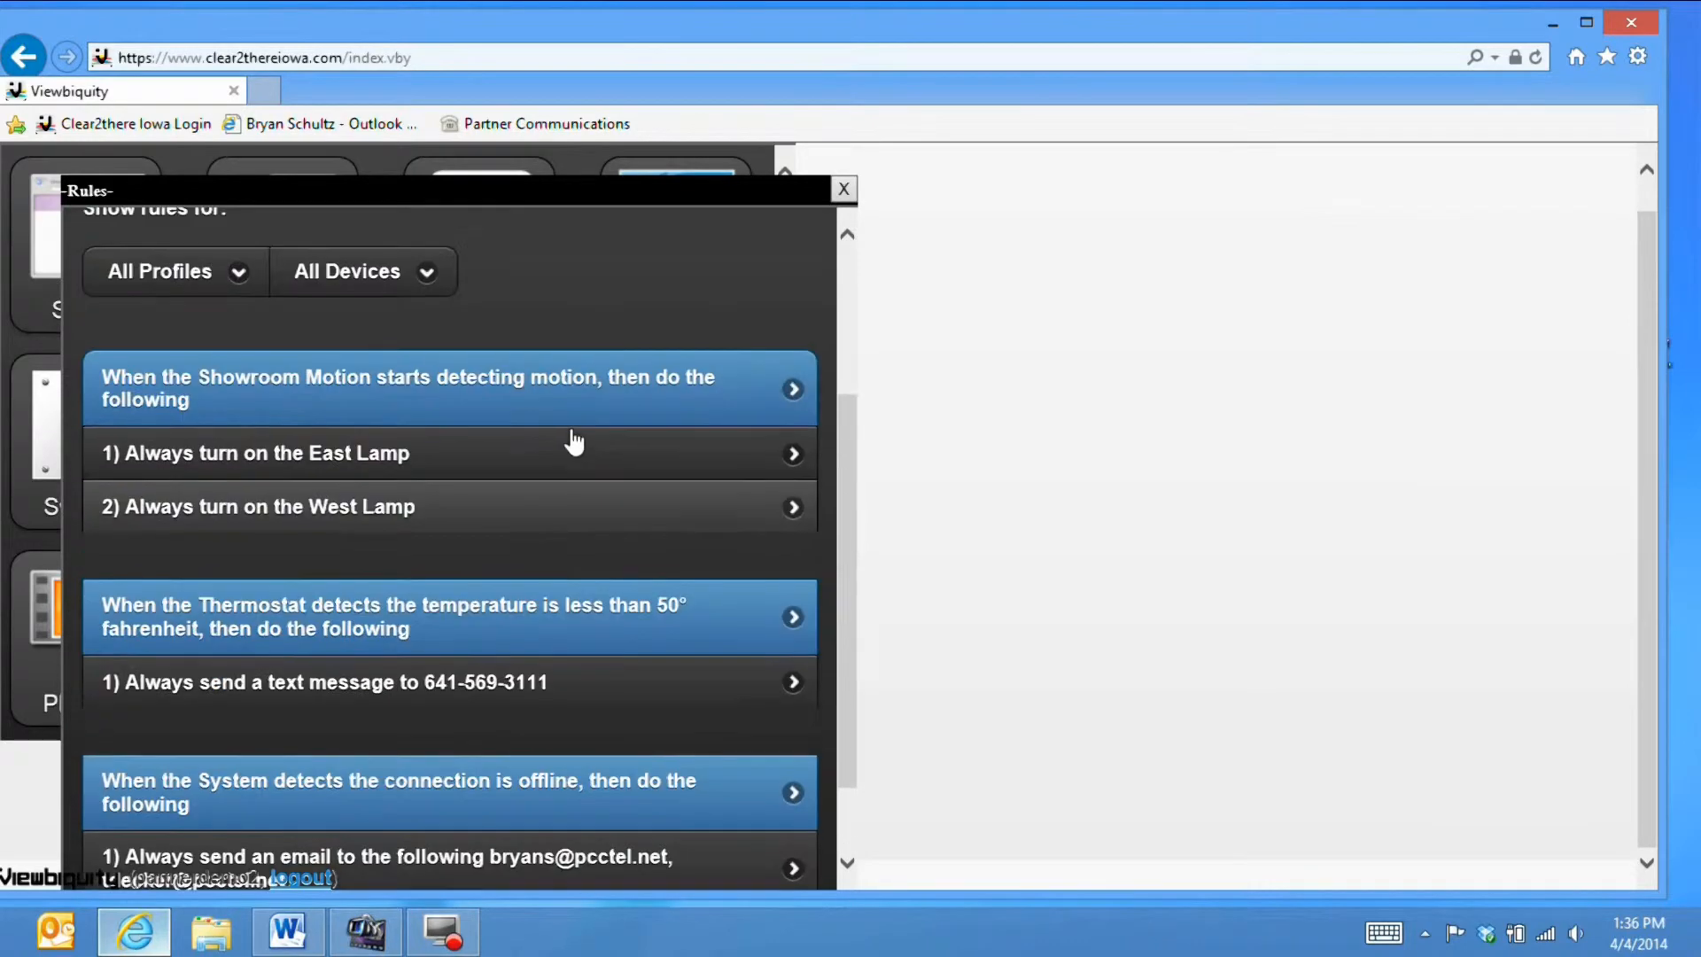
scroll(571, 440, "up", 1)
scroll(553, 381, "up", 1)
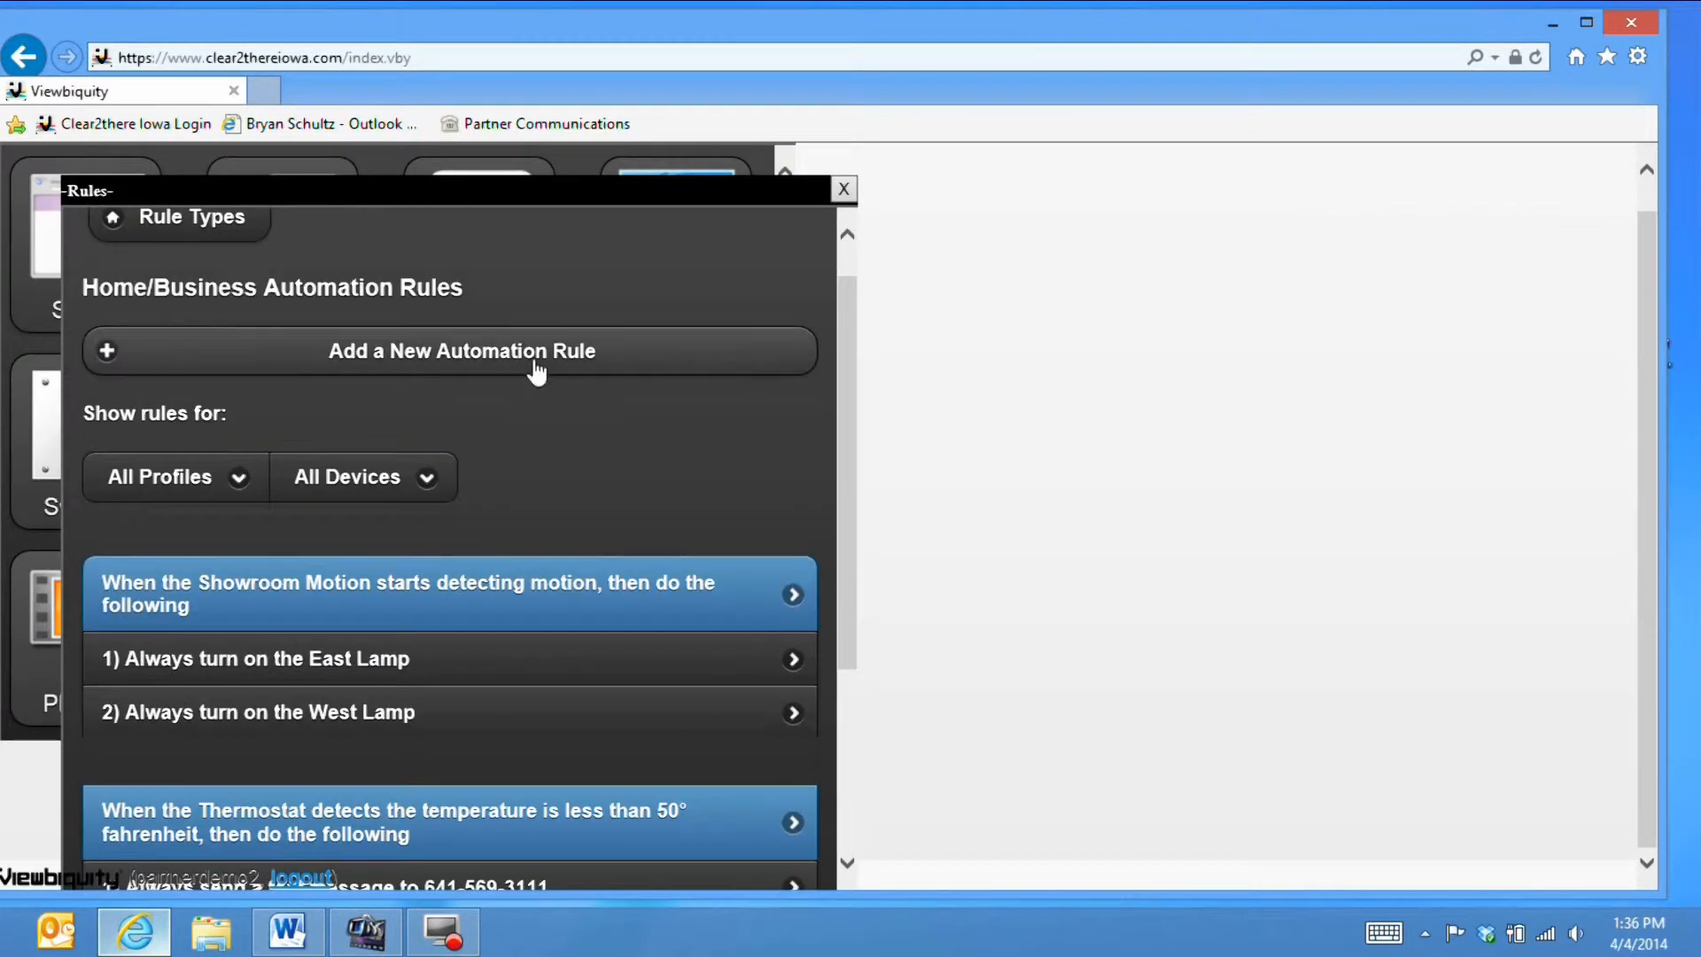
- Start a new automation rule with the condition 'Showroom Motion no longer detects motion'
left_click(535, 355)
scroll(538, 490, "down", 3)
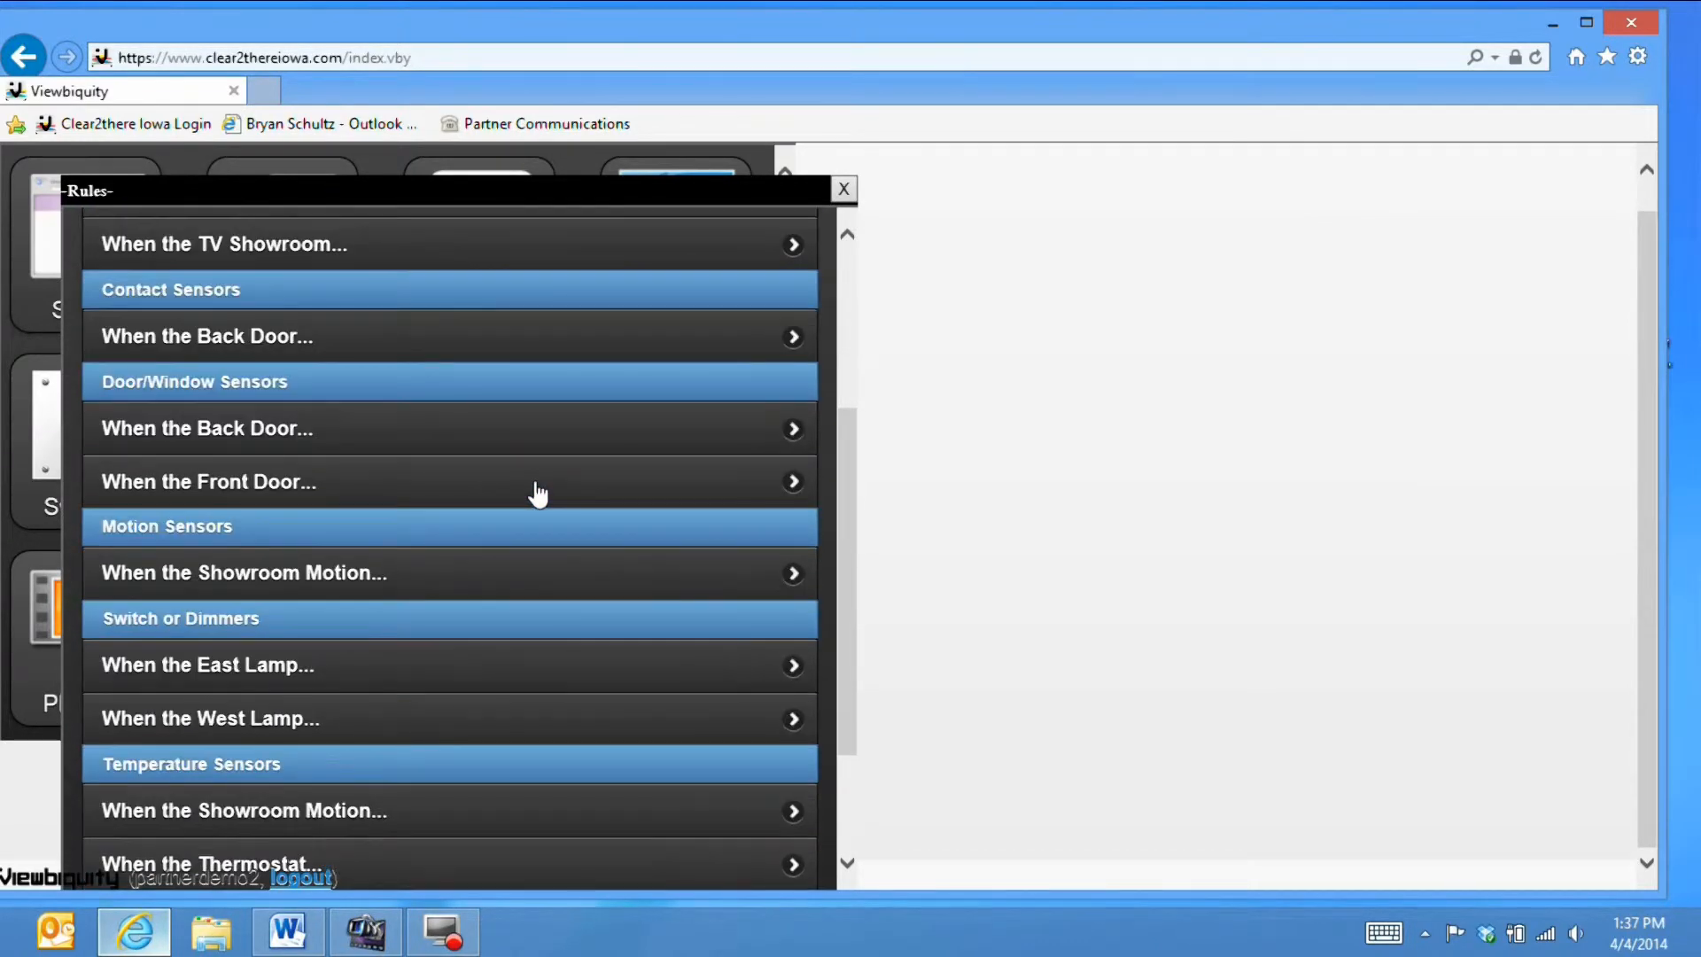
left_click(477, 575)
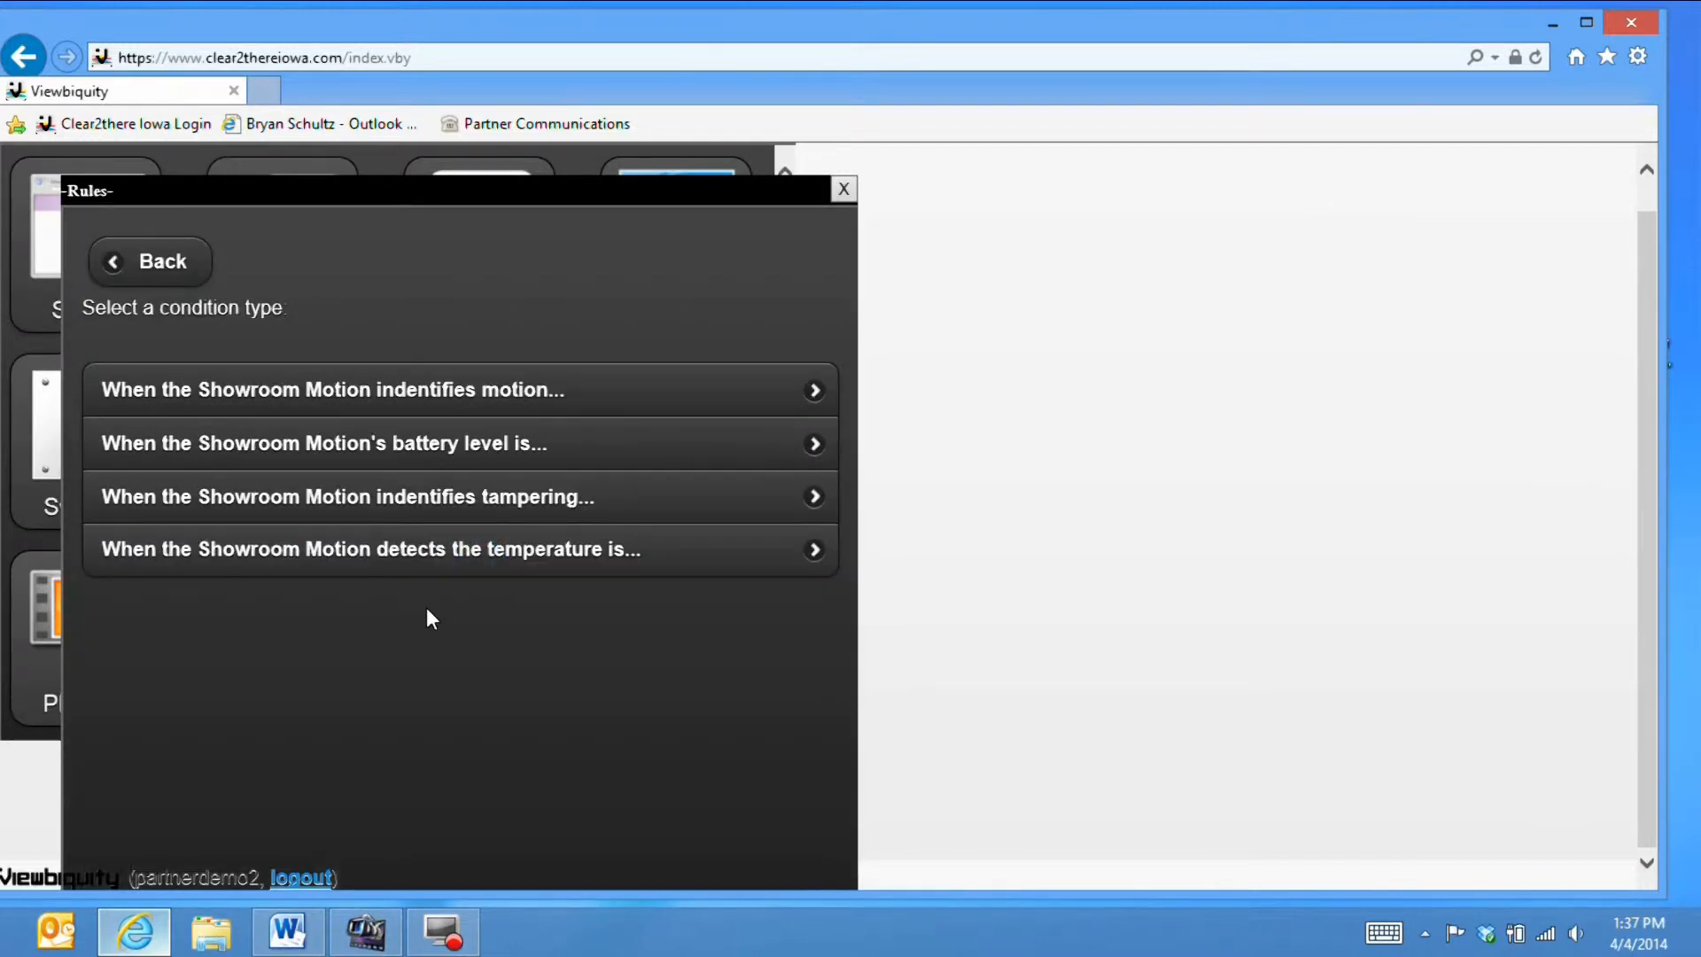
left_click(420, 394)
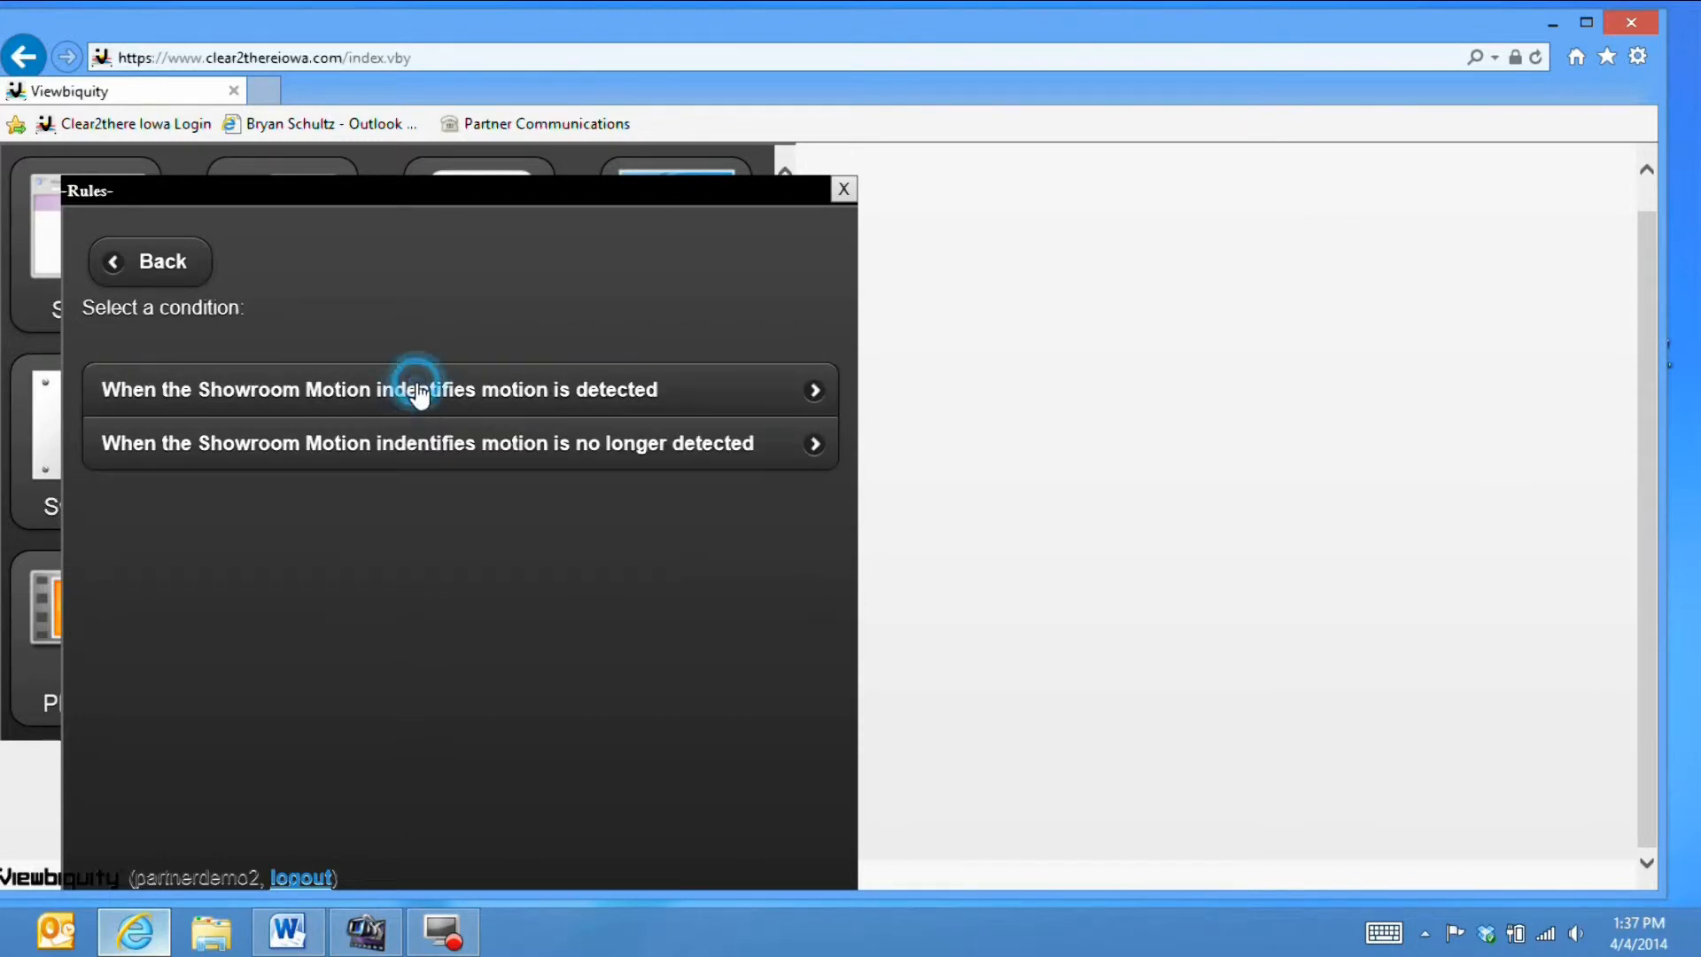
left_click(473, 454)
left_click(472, 454)
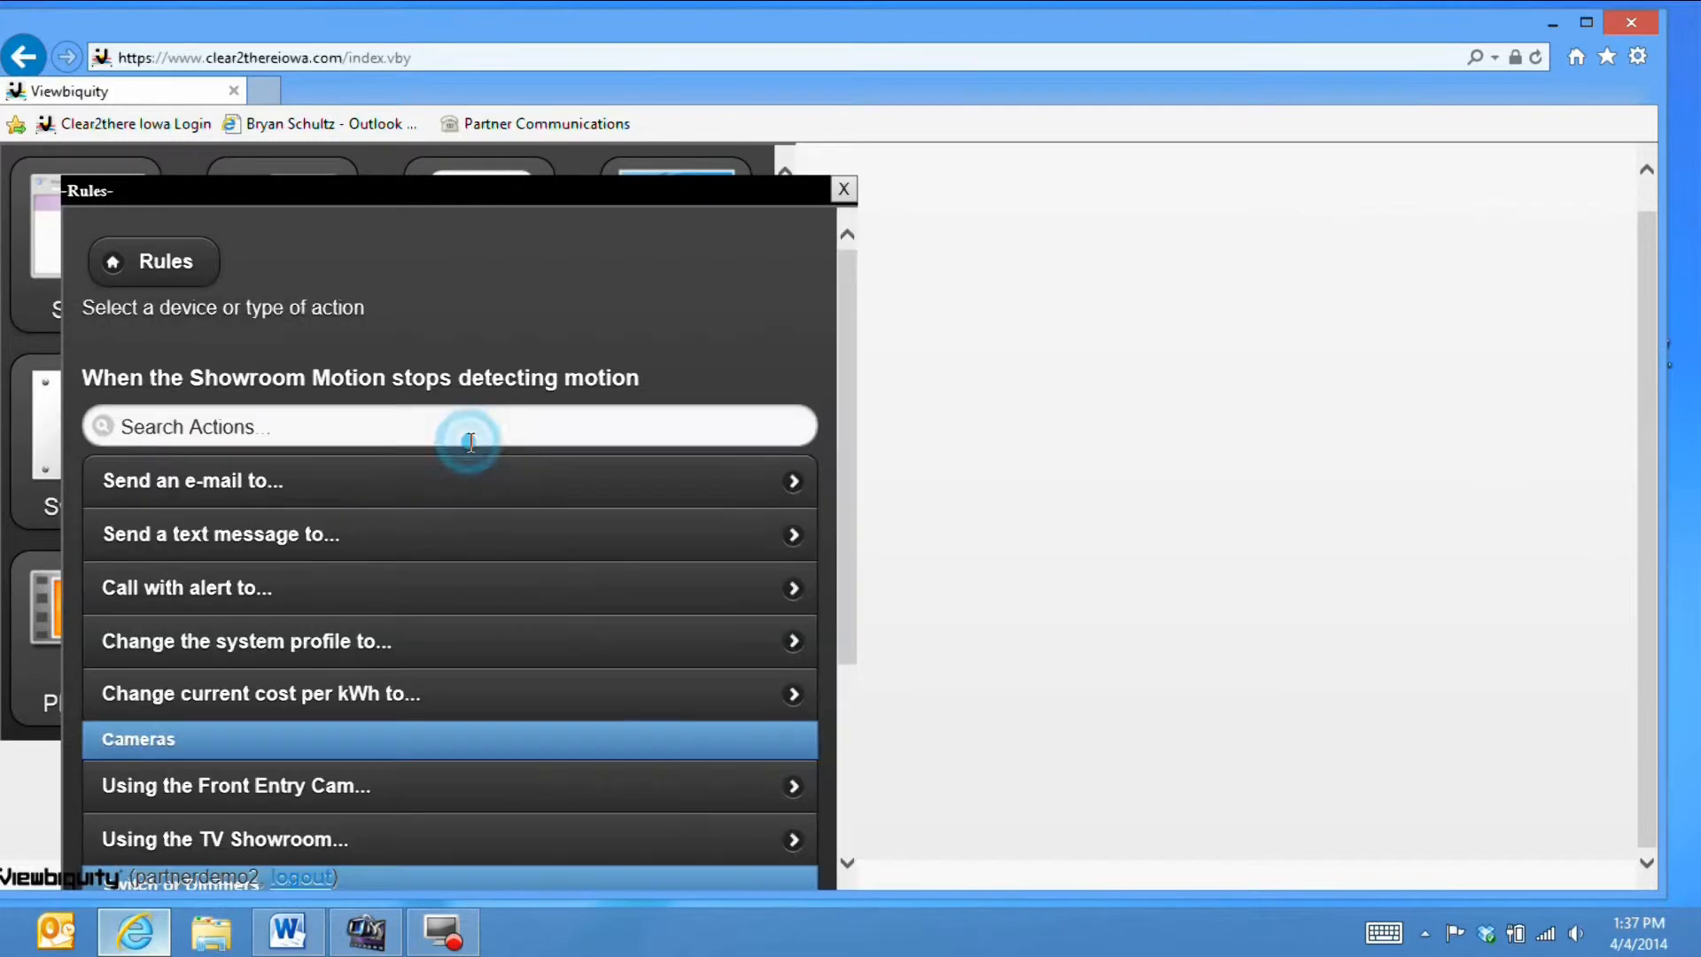
- Add an action that turns off the East Lamp
scroll(463, 481, "down", 2)
scroll(460, 483, "down", 1)
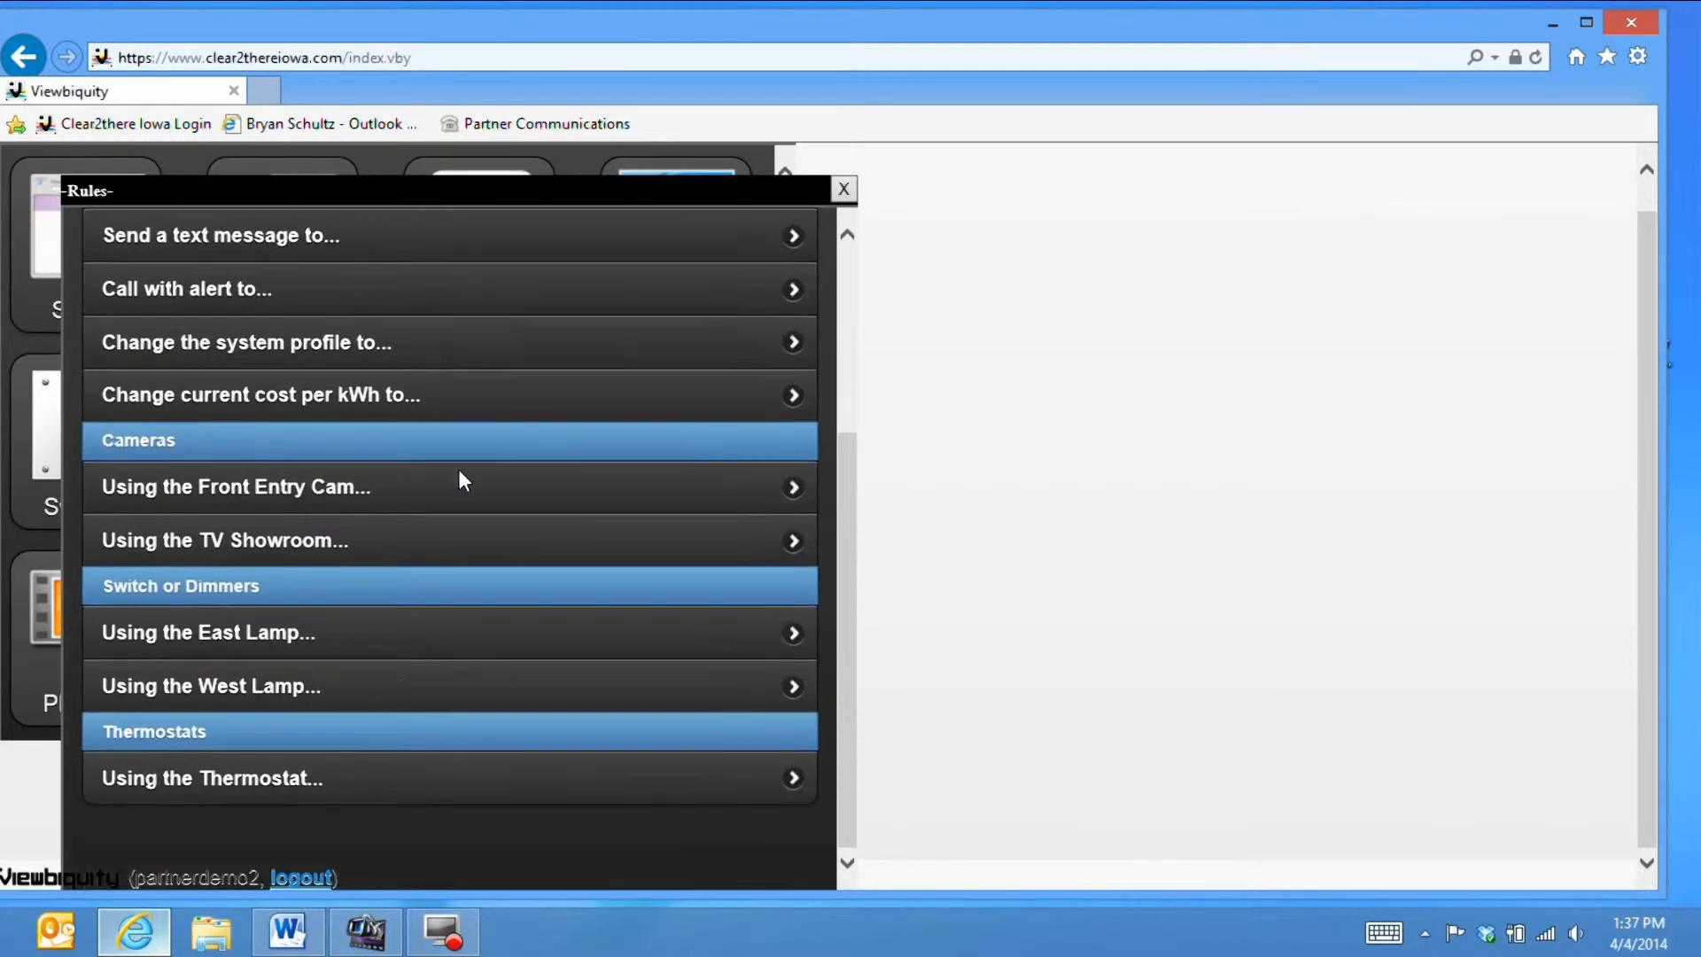
scroll(461, 483, "up", 1)
scroll(461, 482, "down", 1)
left_click(493, 636)
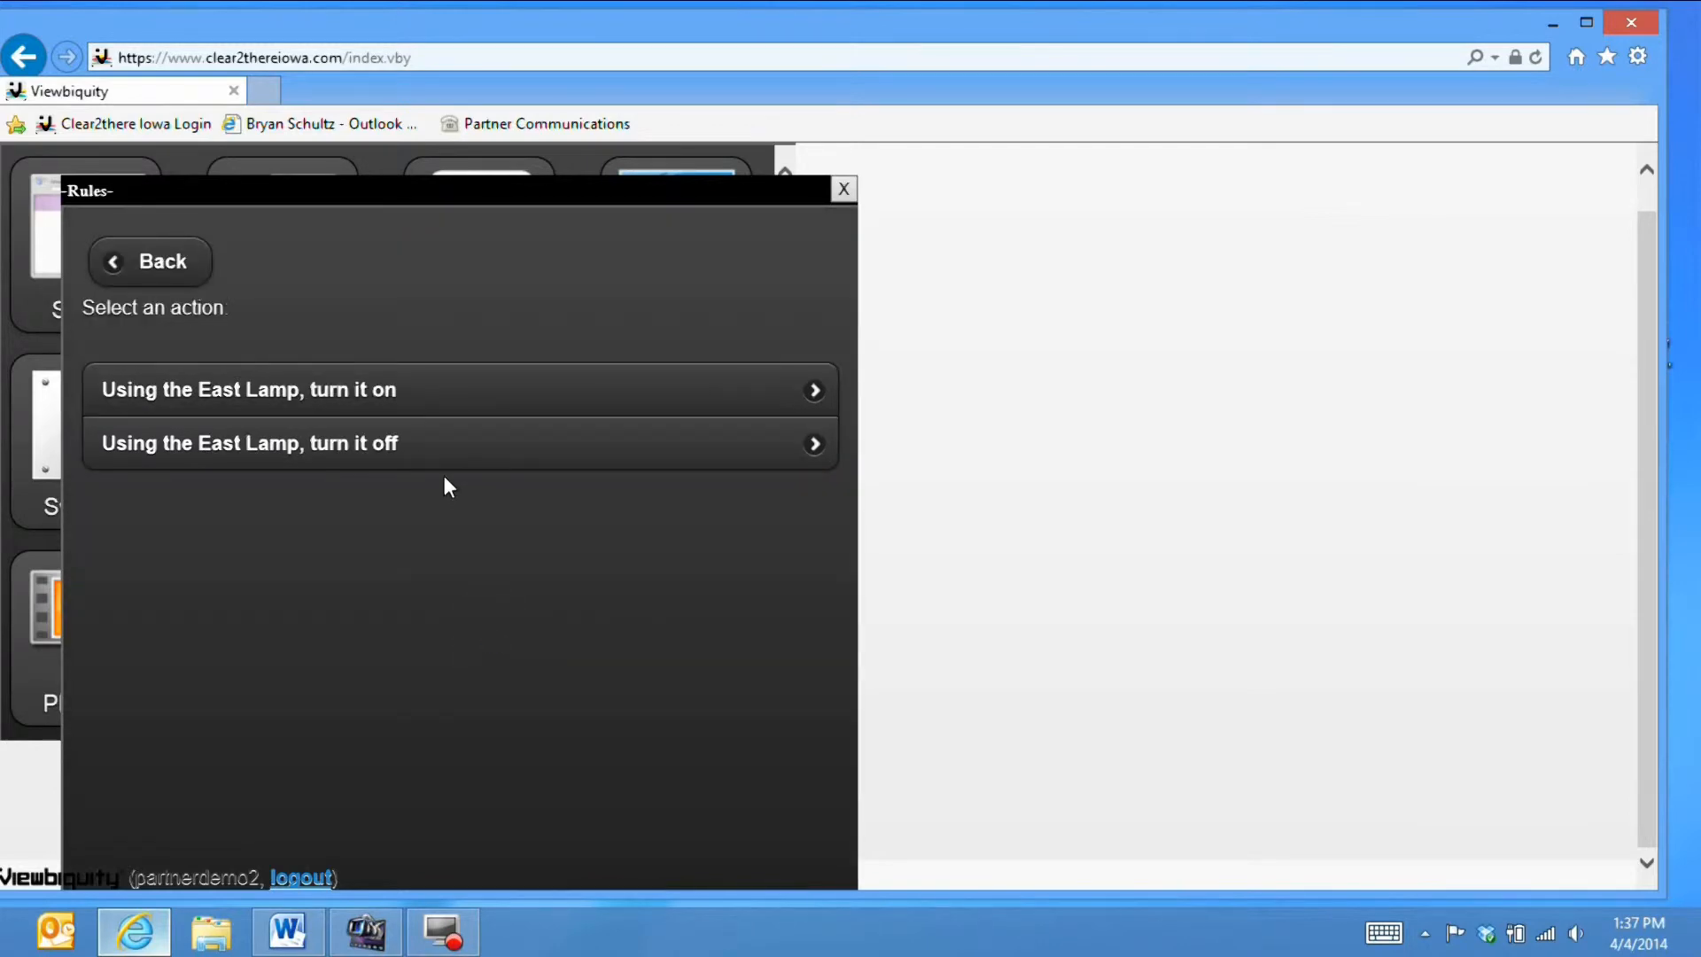
left_click(447, 445)
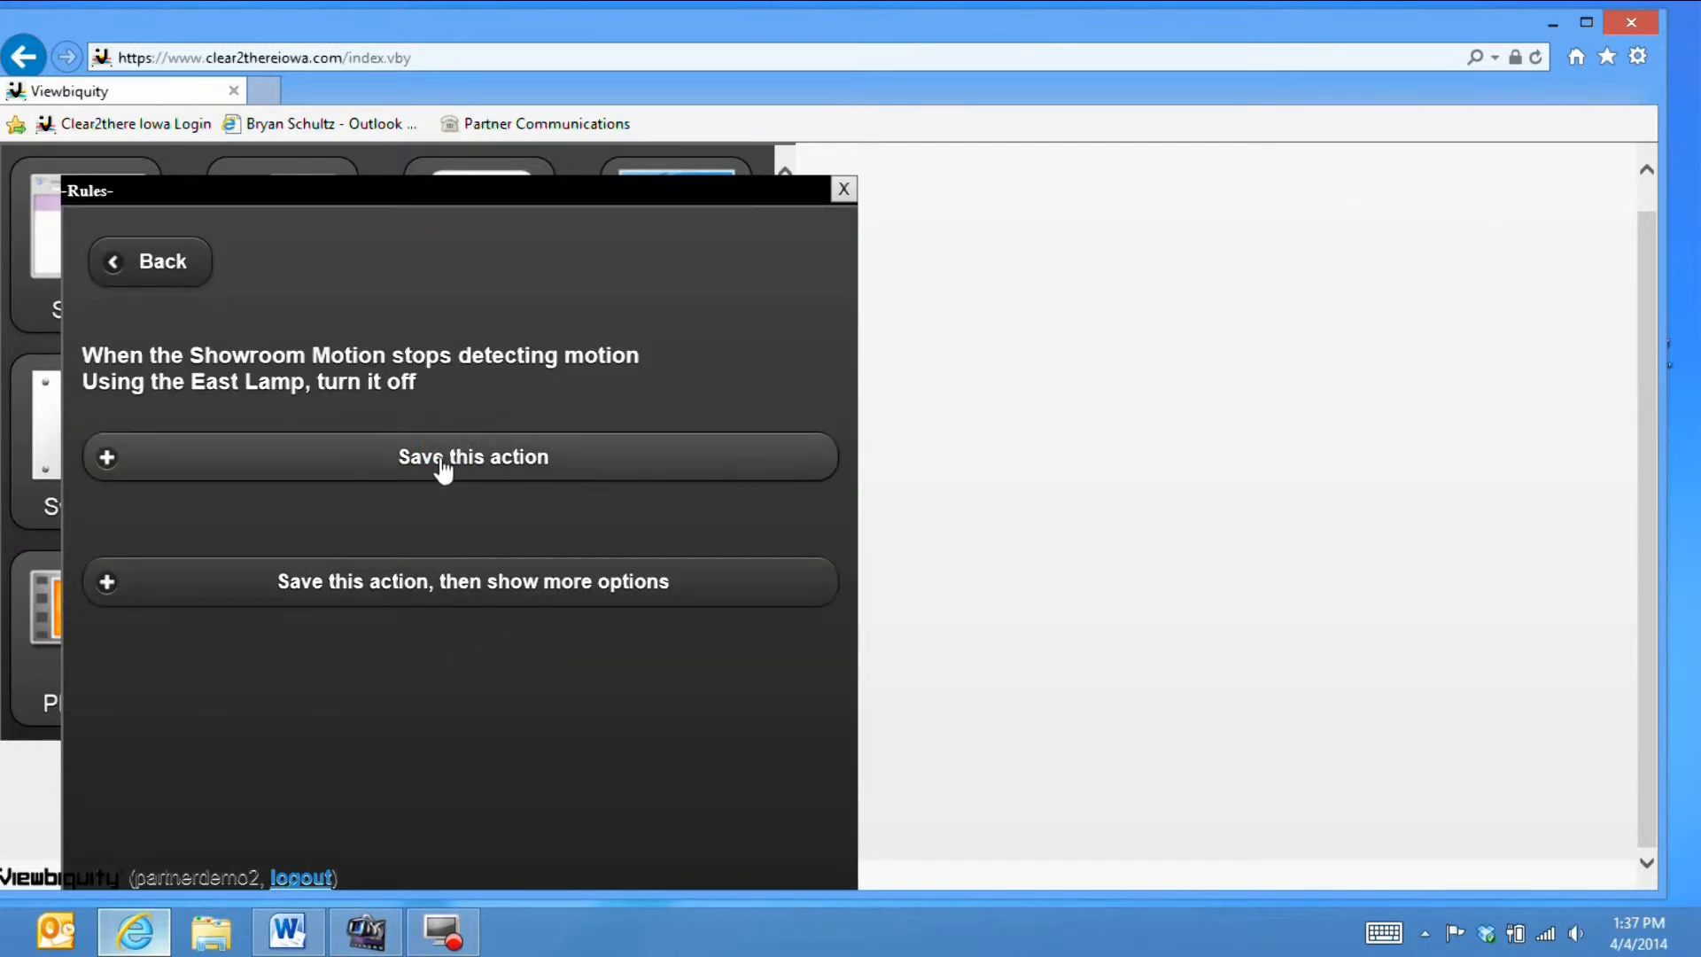
left_click(443, 457)
scroll(452, 478, "down", 4)
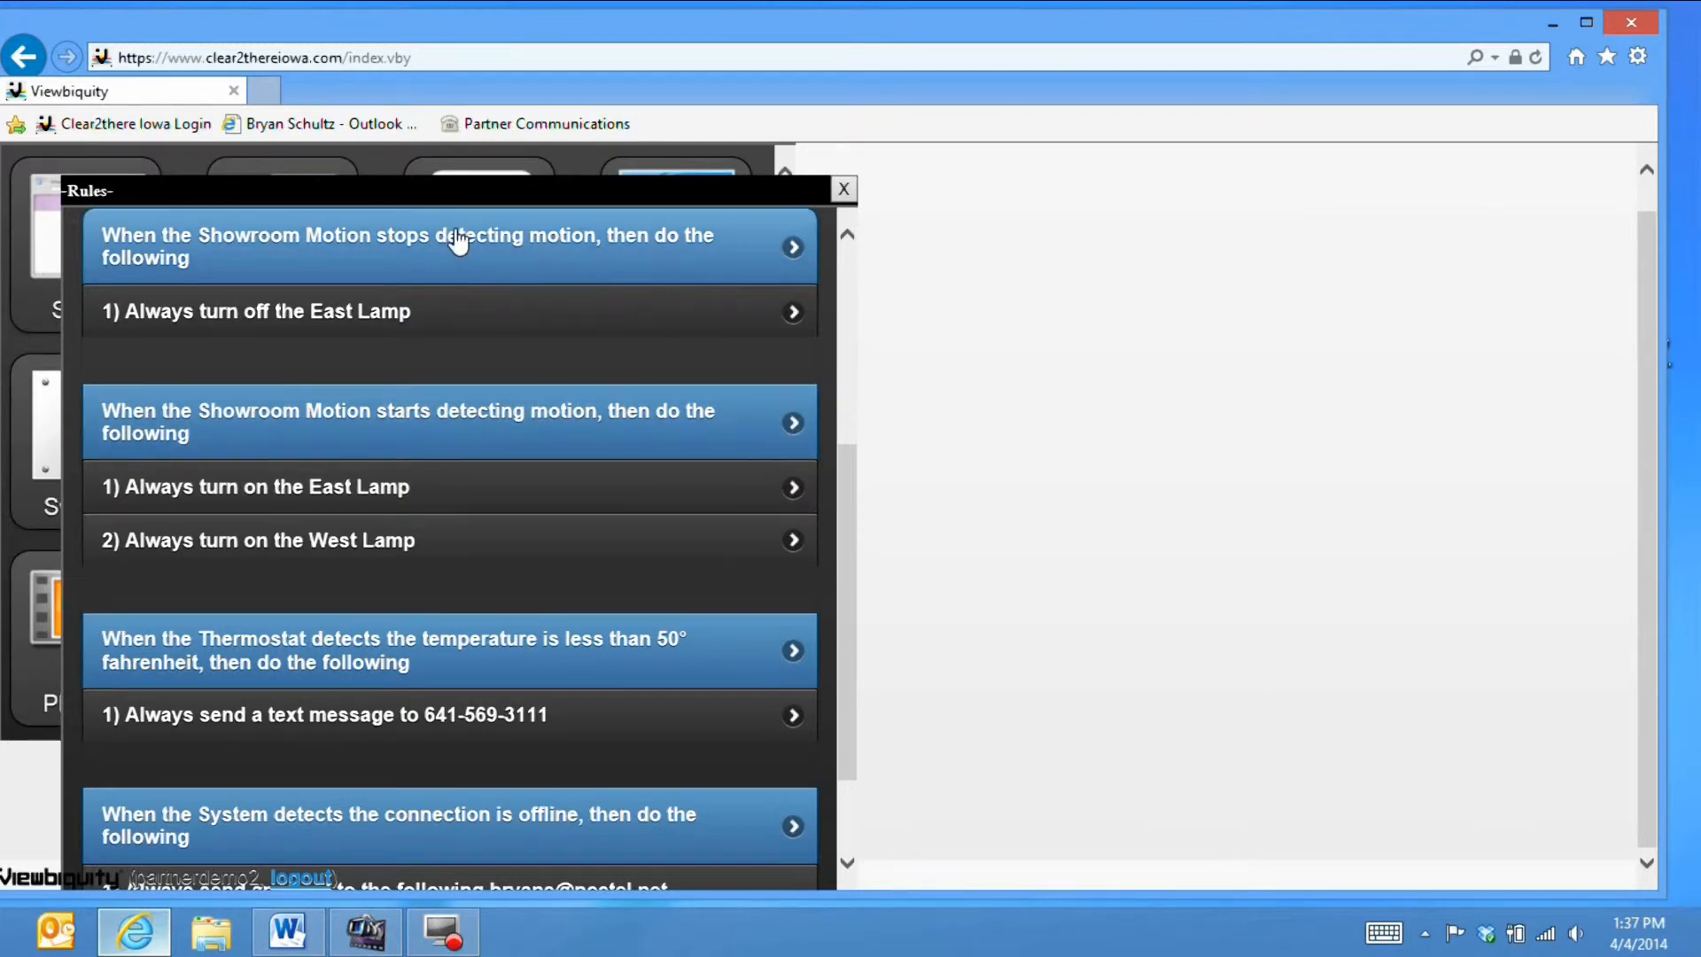
- Add a second action to the stops-detecting rule that turns off the West Lamp
left_click(456, 237)
left_click(410, 467)
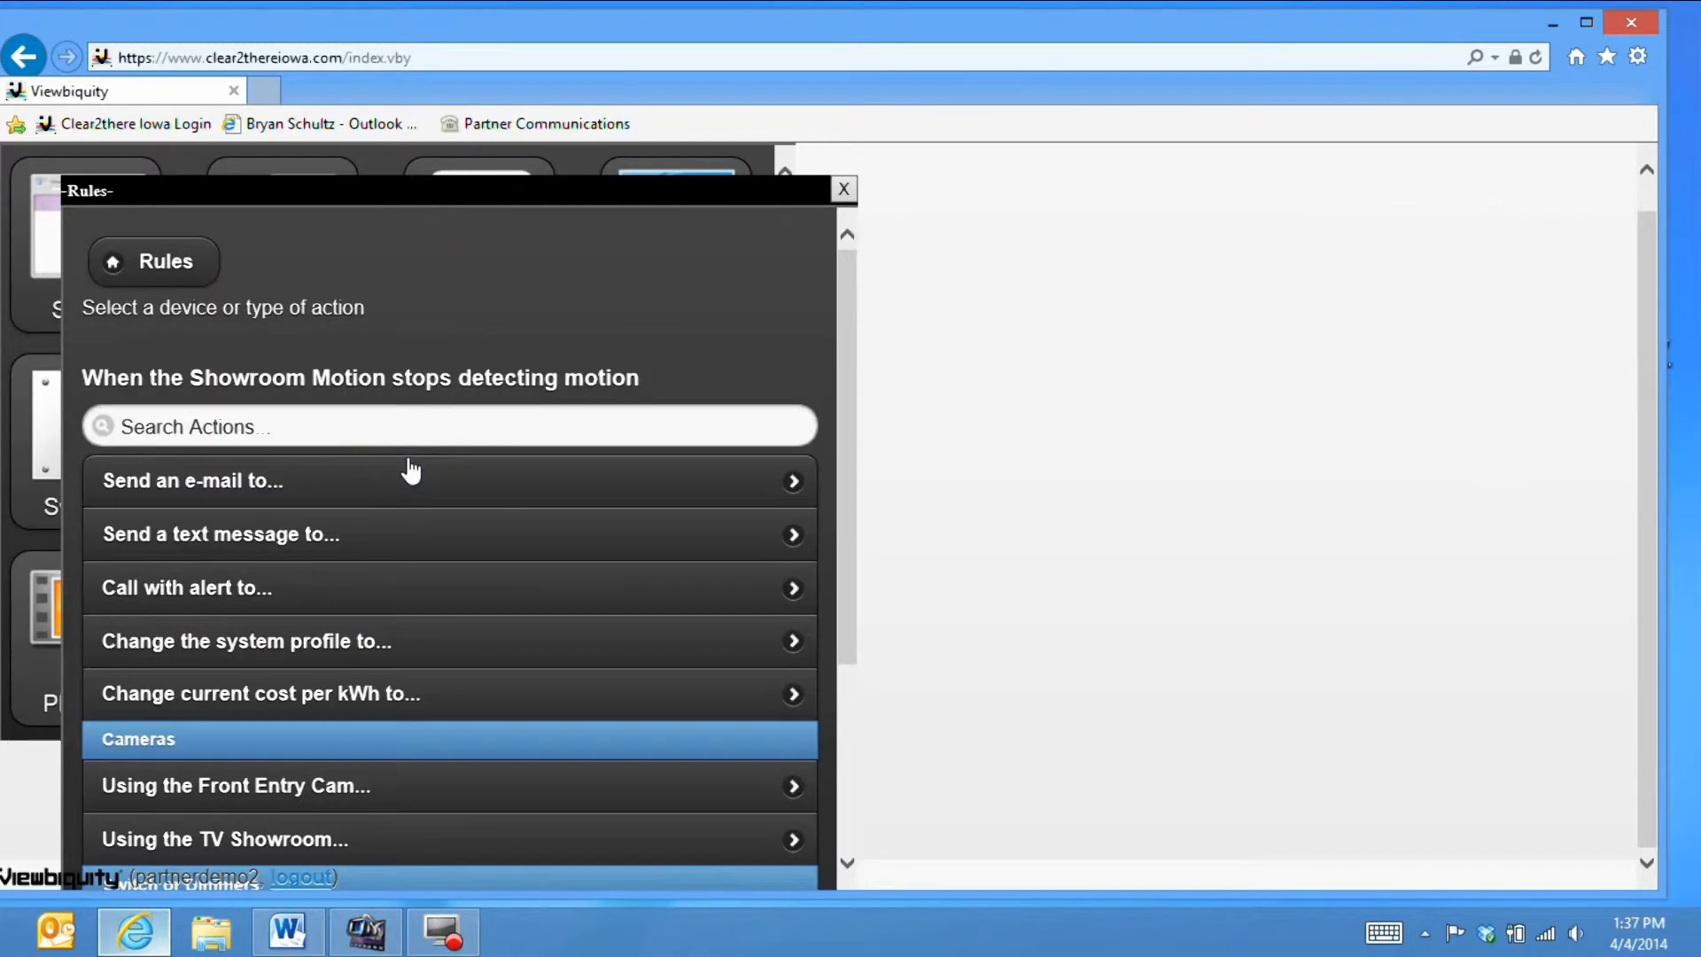
scroll(427, 498, "down", 3)
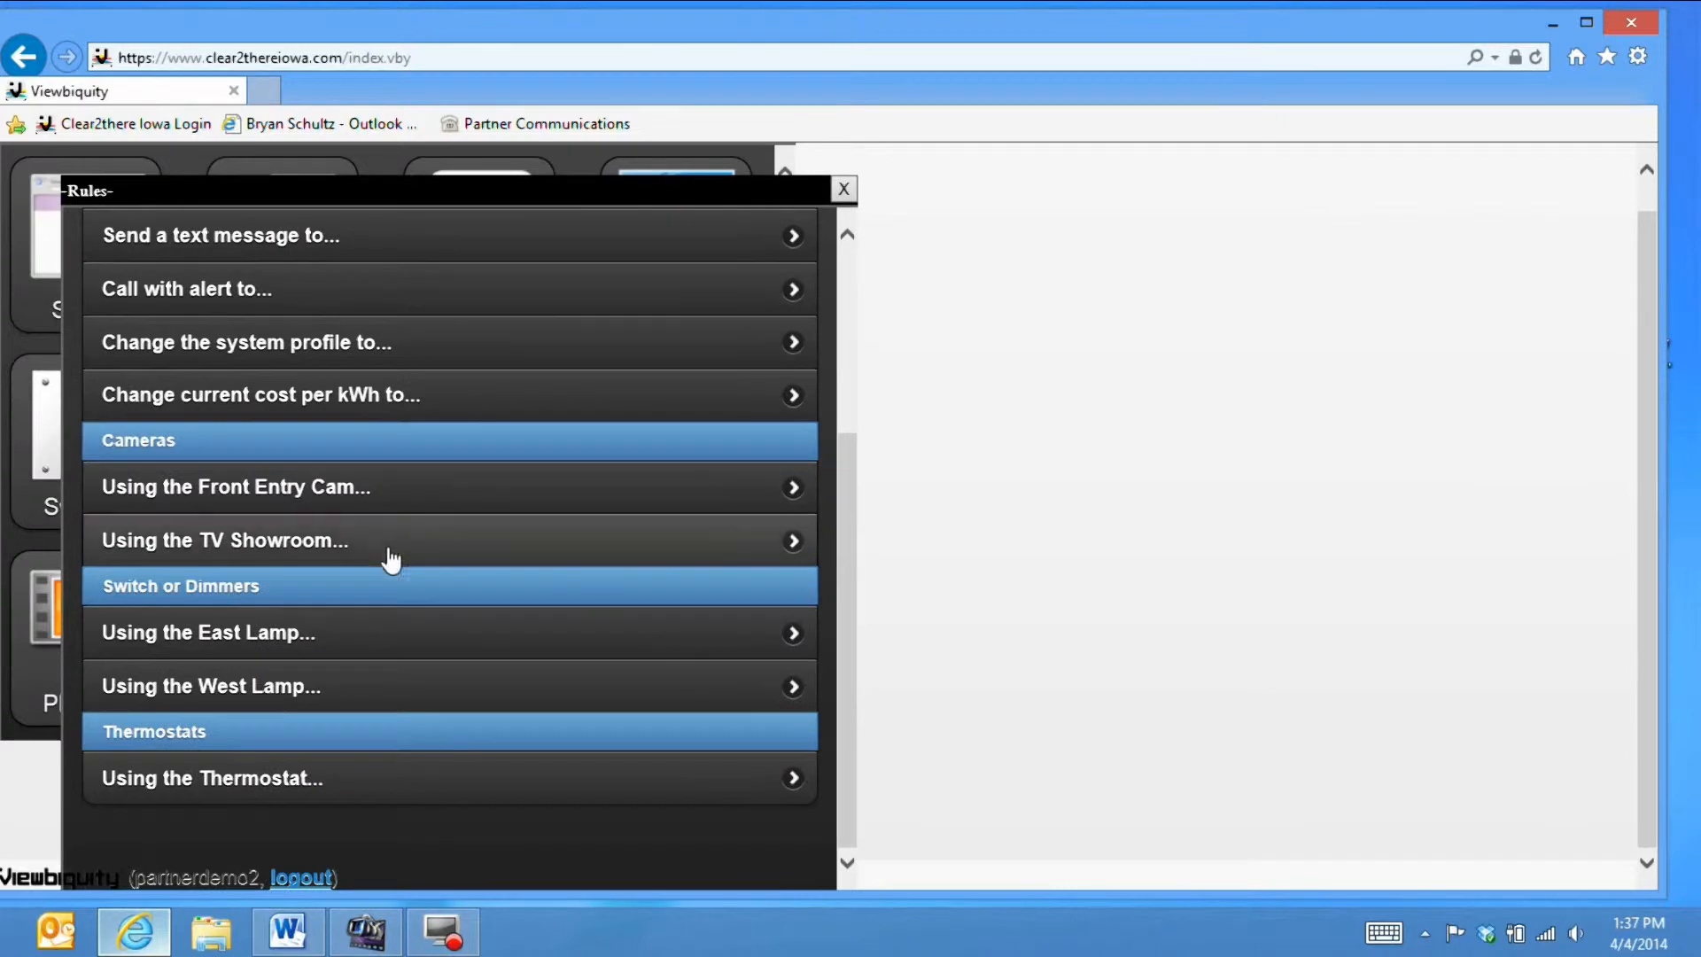
left_click(282, 684)
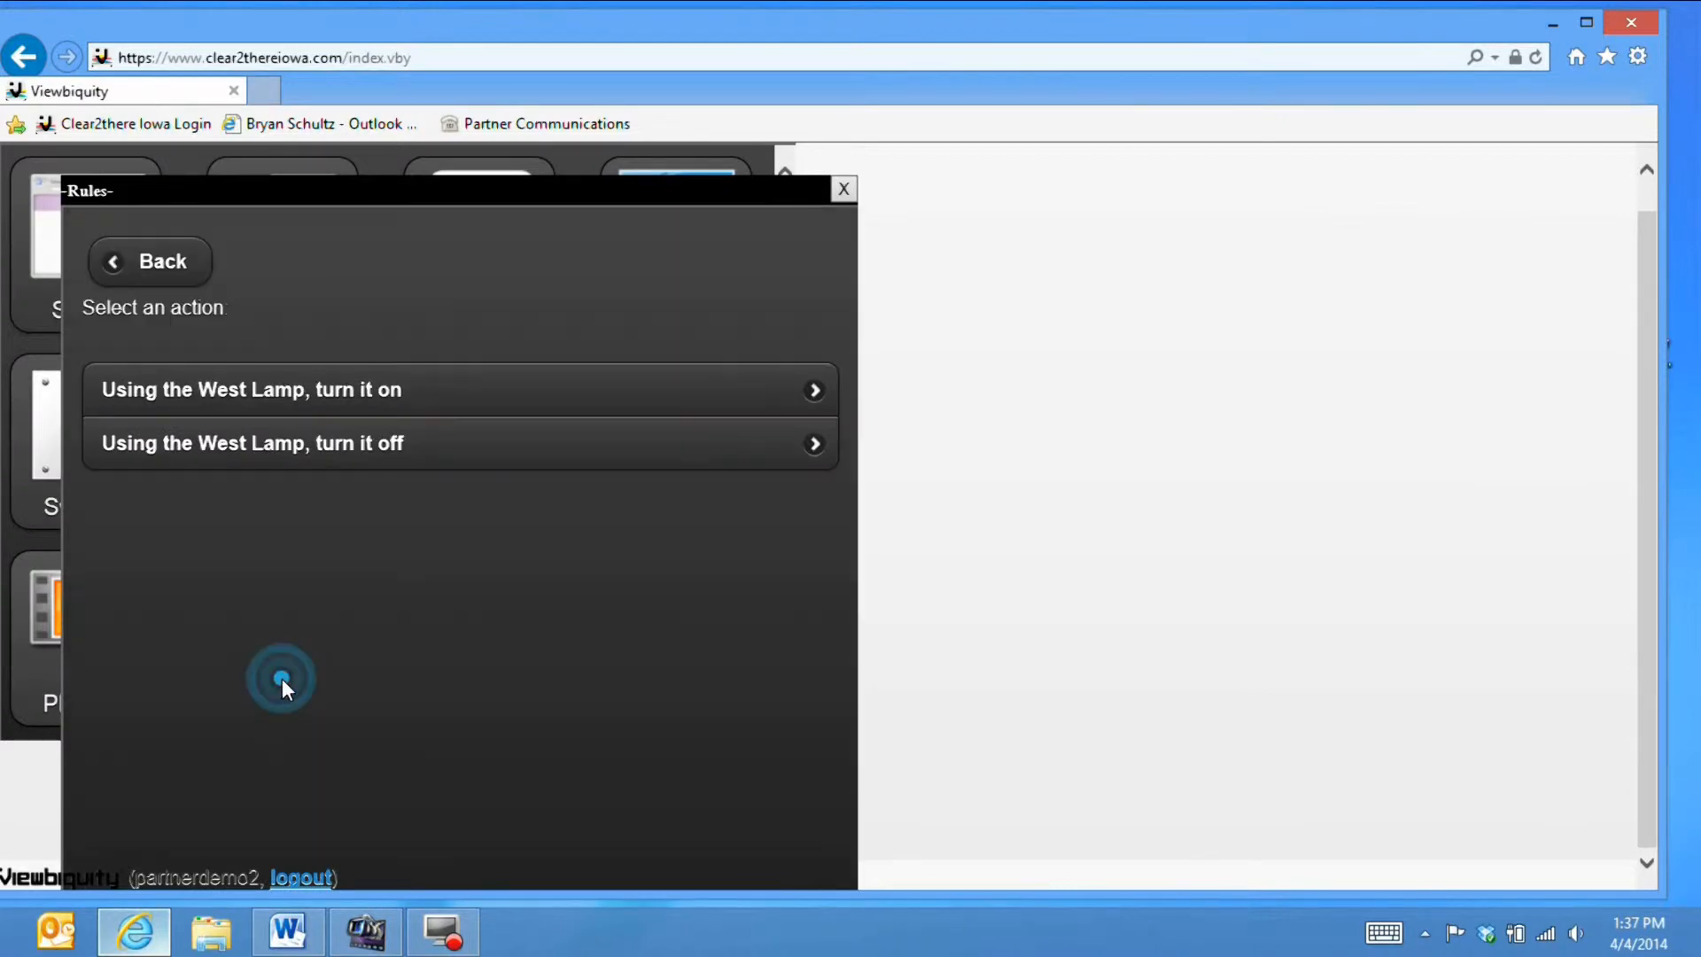
left_click(403, 443)
left_click(432, 454)
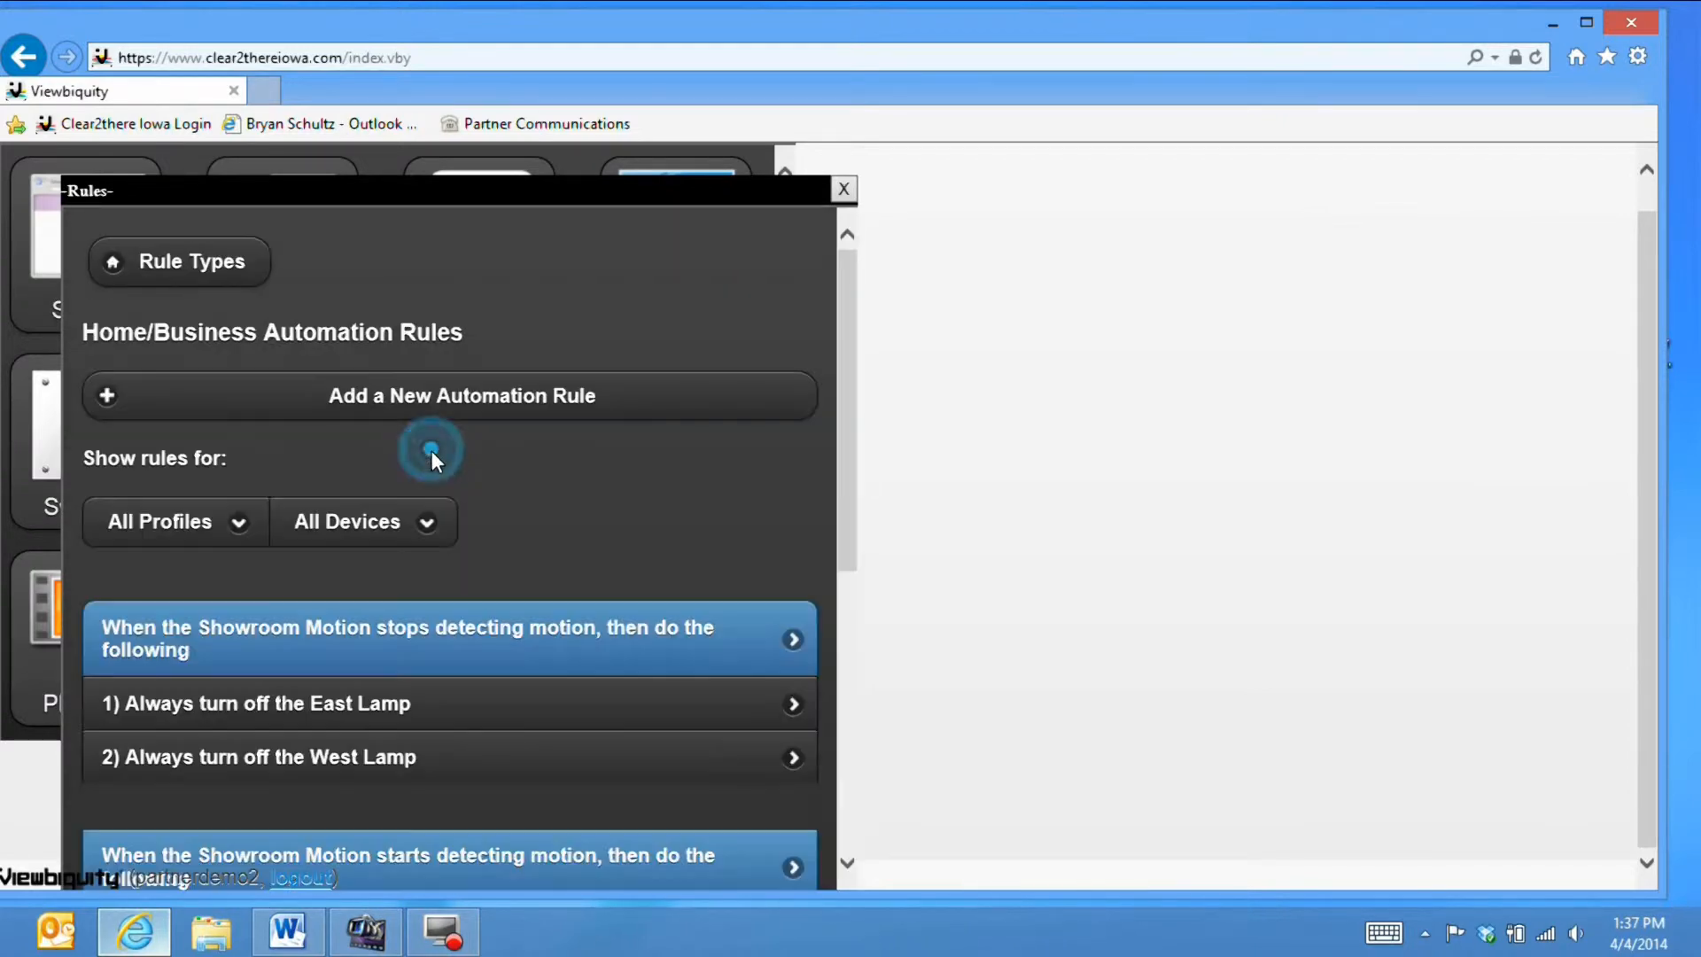
scroll(532, 490, "down", 4)
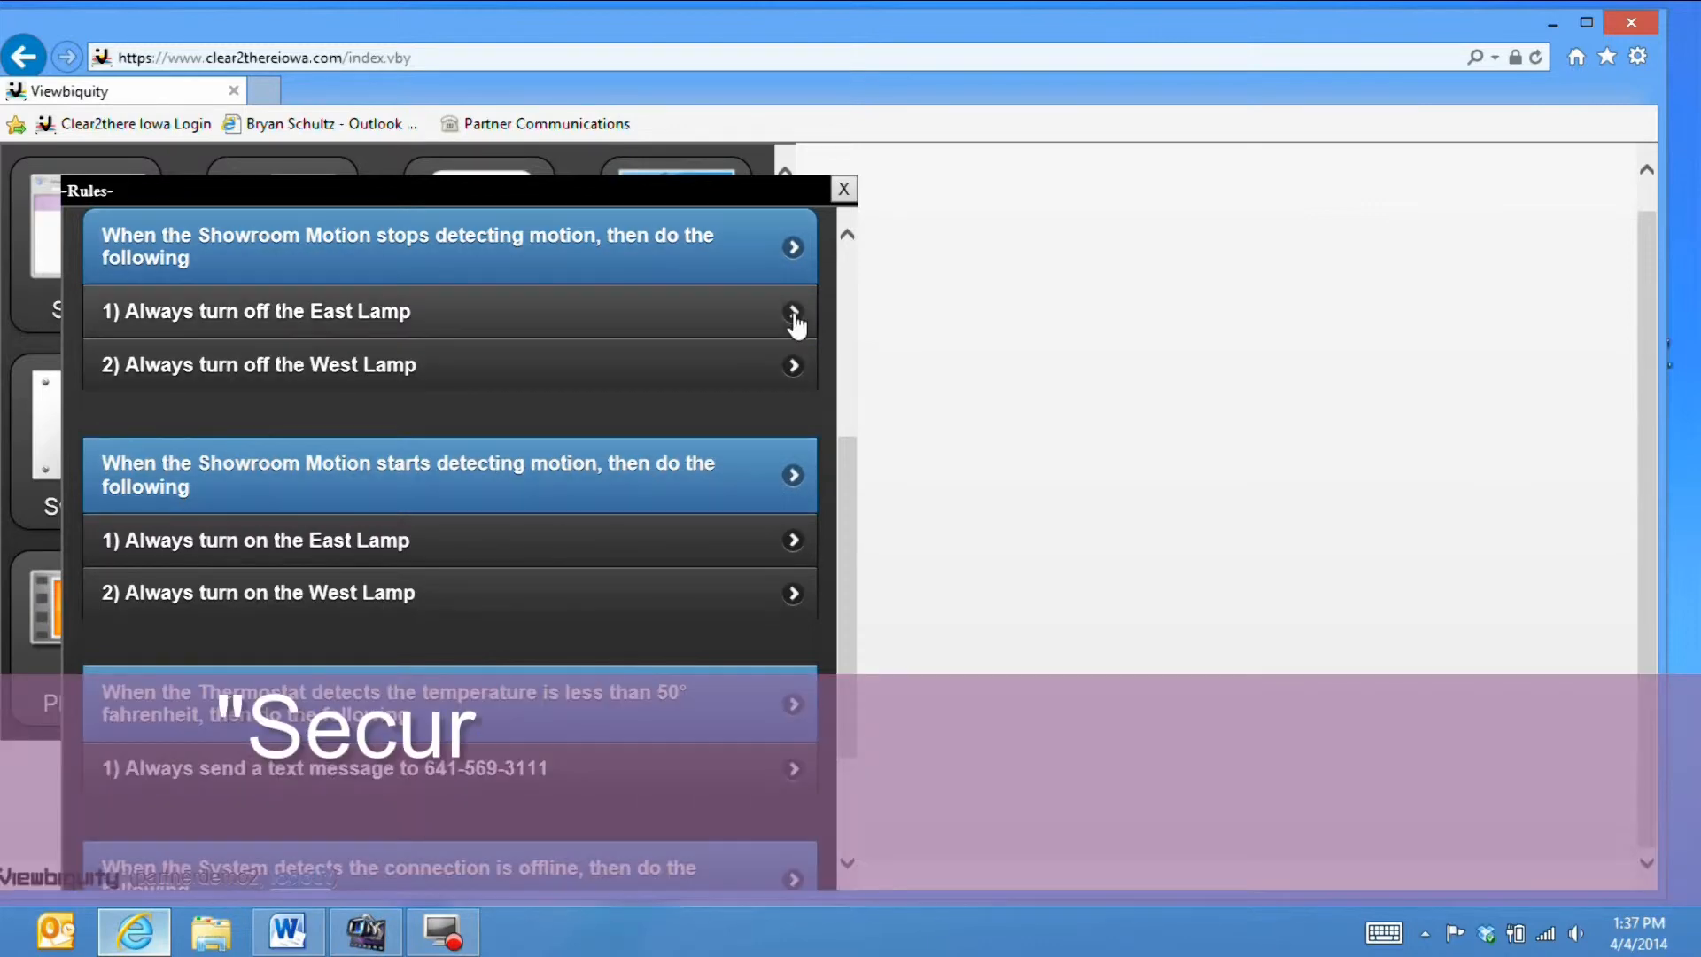
- Close and reopen Rules, then go to the Armed Security System Rules page
left_click(843, 189)
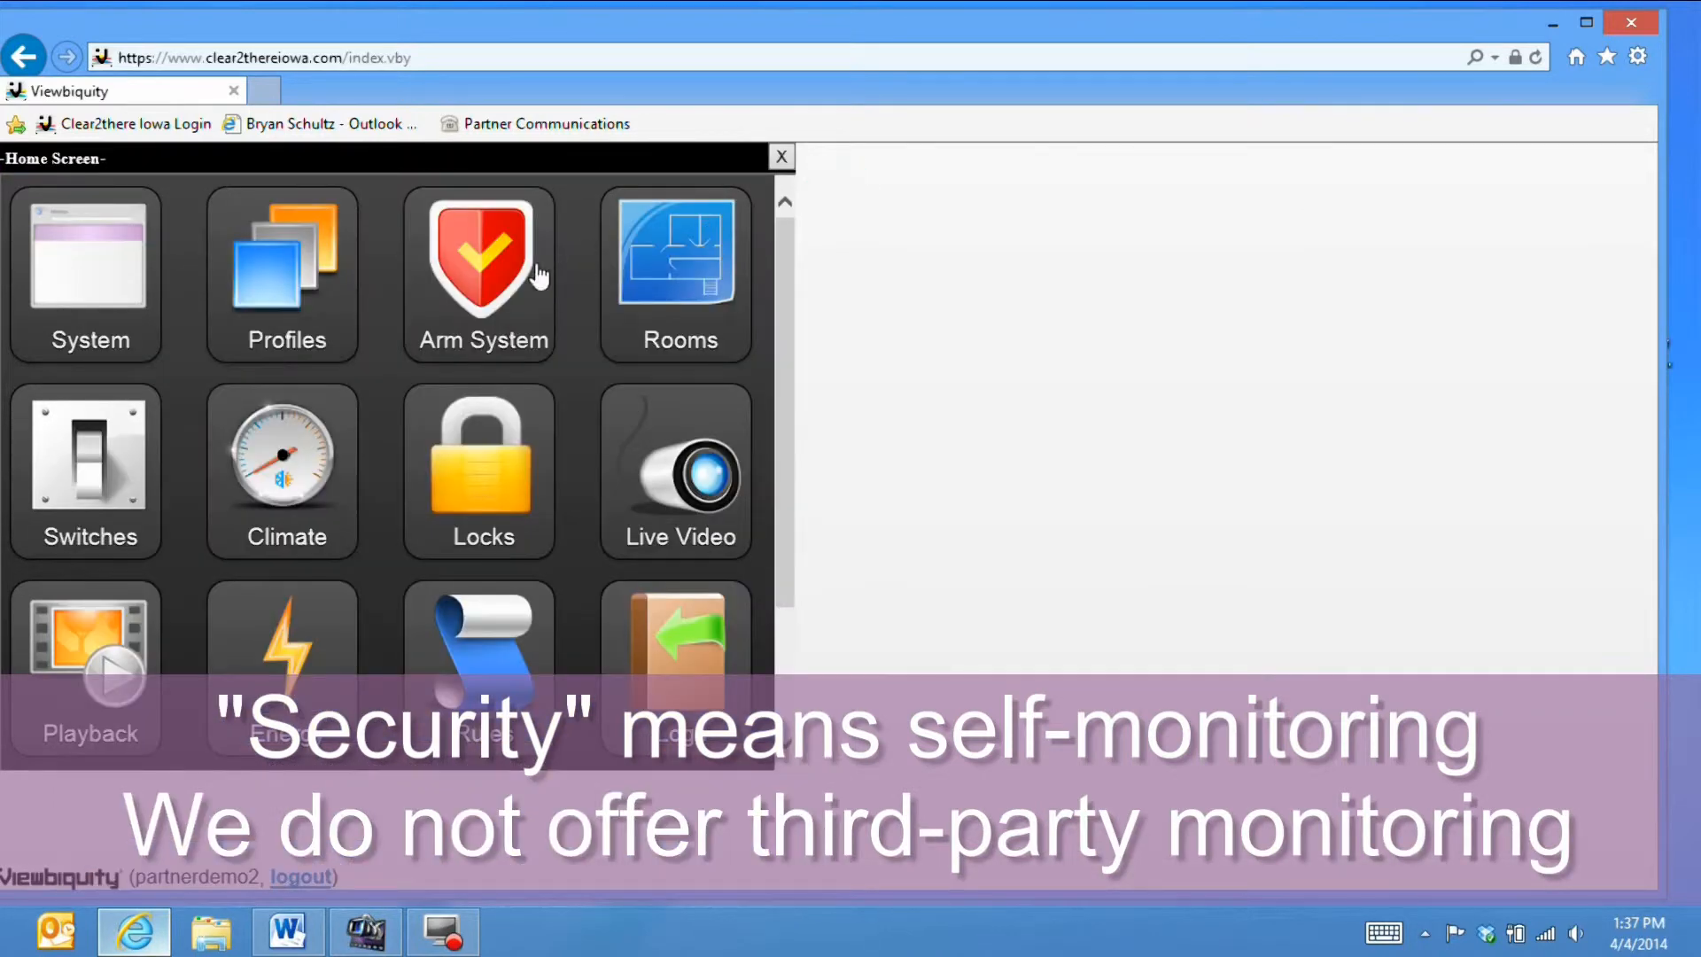
left_click(452, 642)
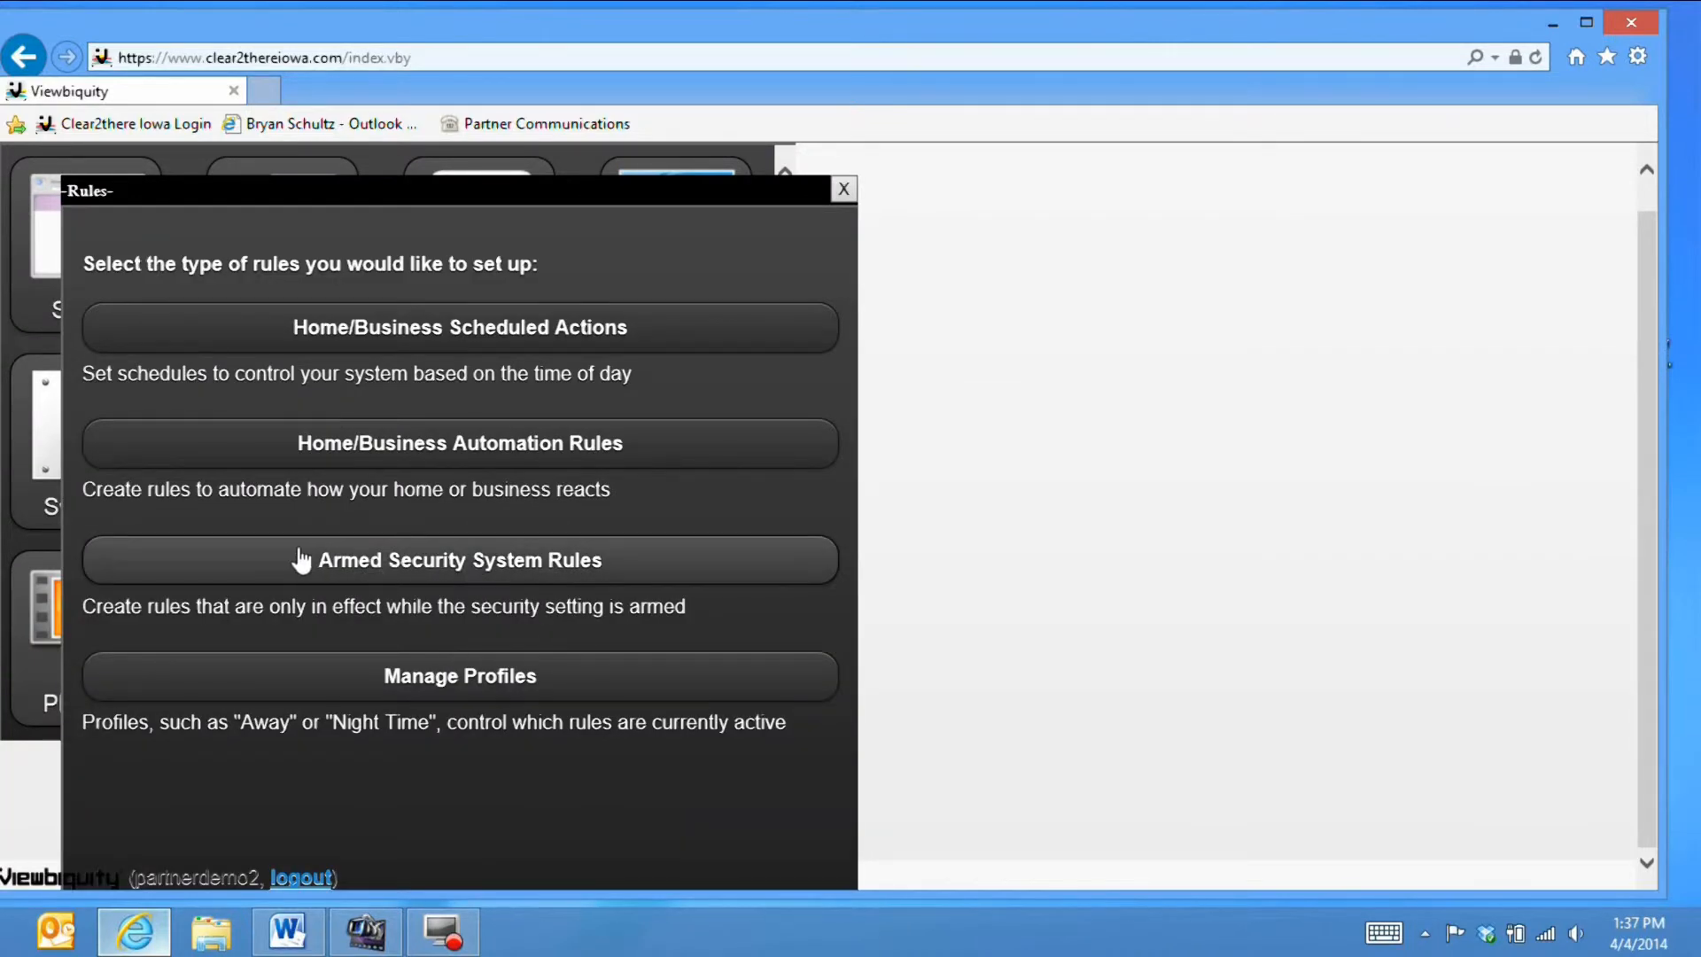
left_click(446, 565)
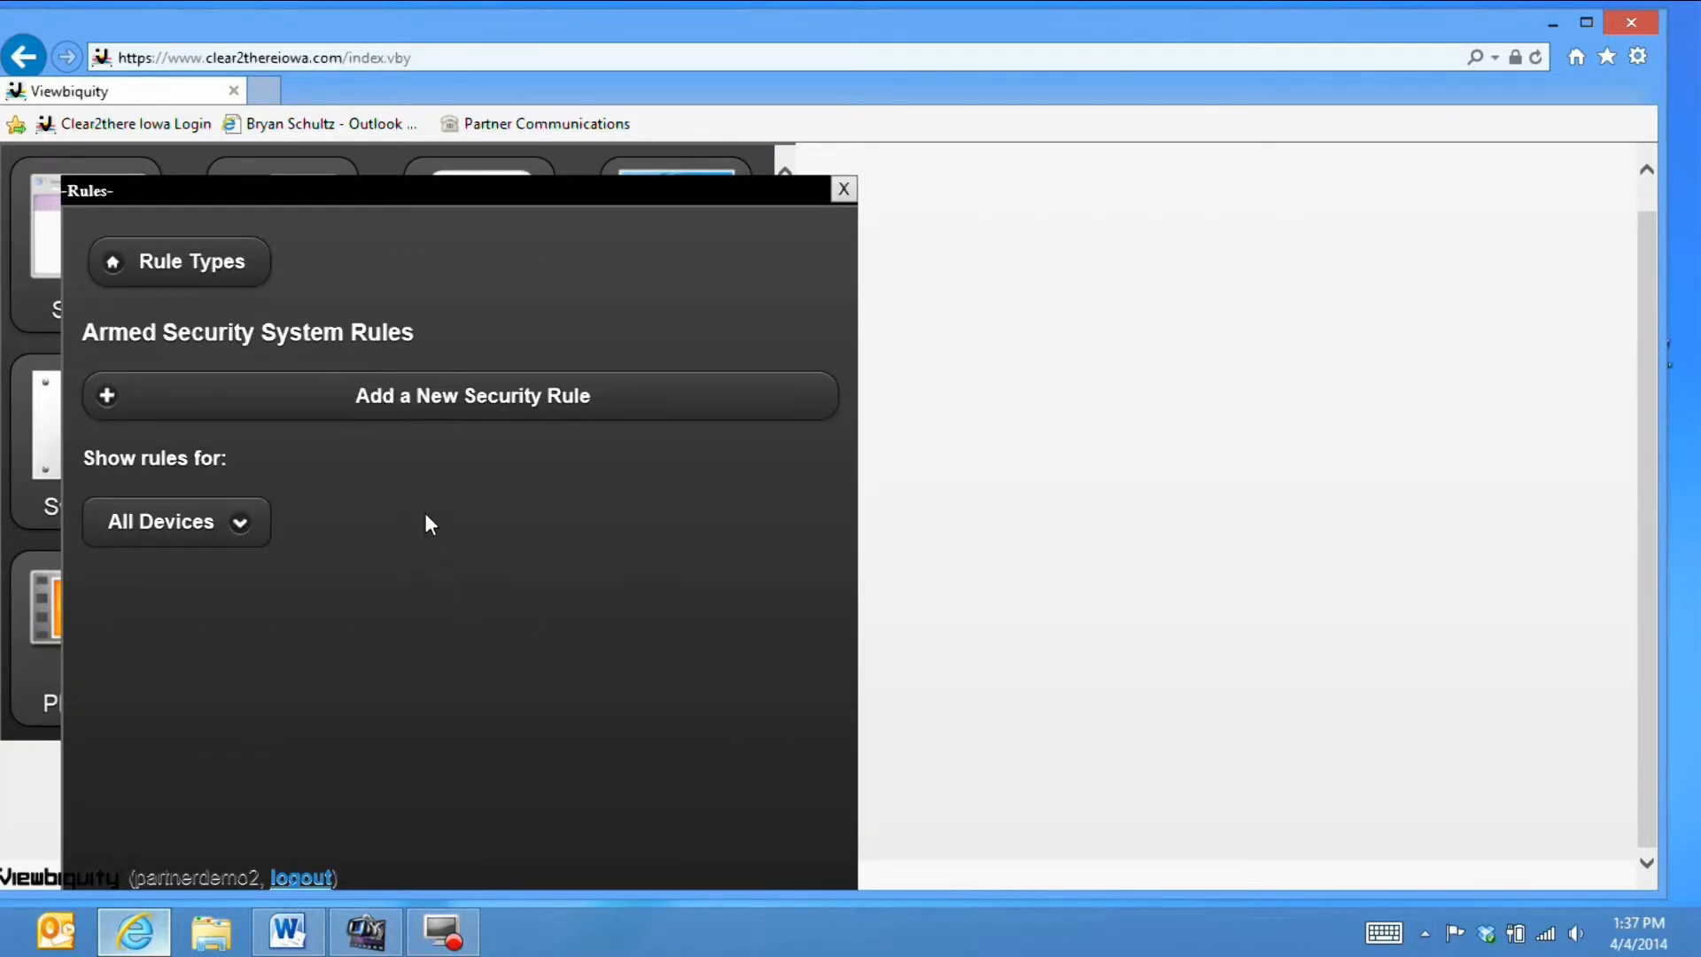
- Start a new security rule with the condition 'Front Door is opened'
left_click(423, 398)
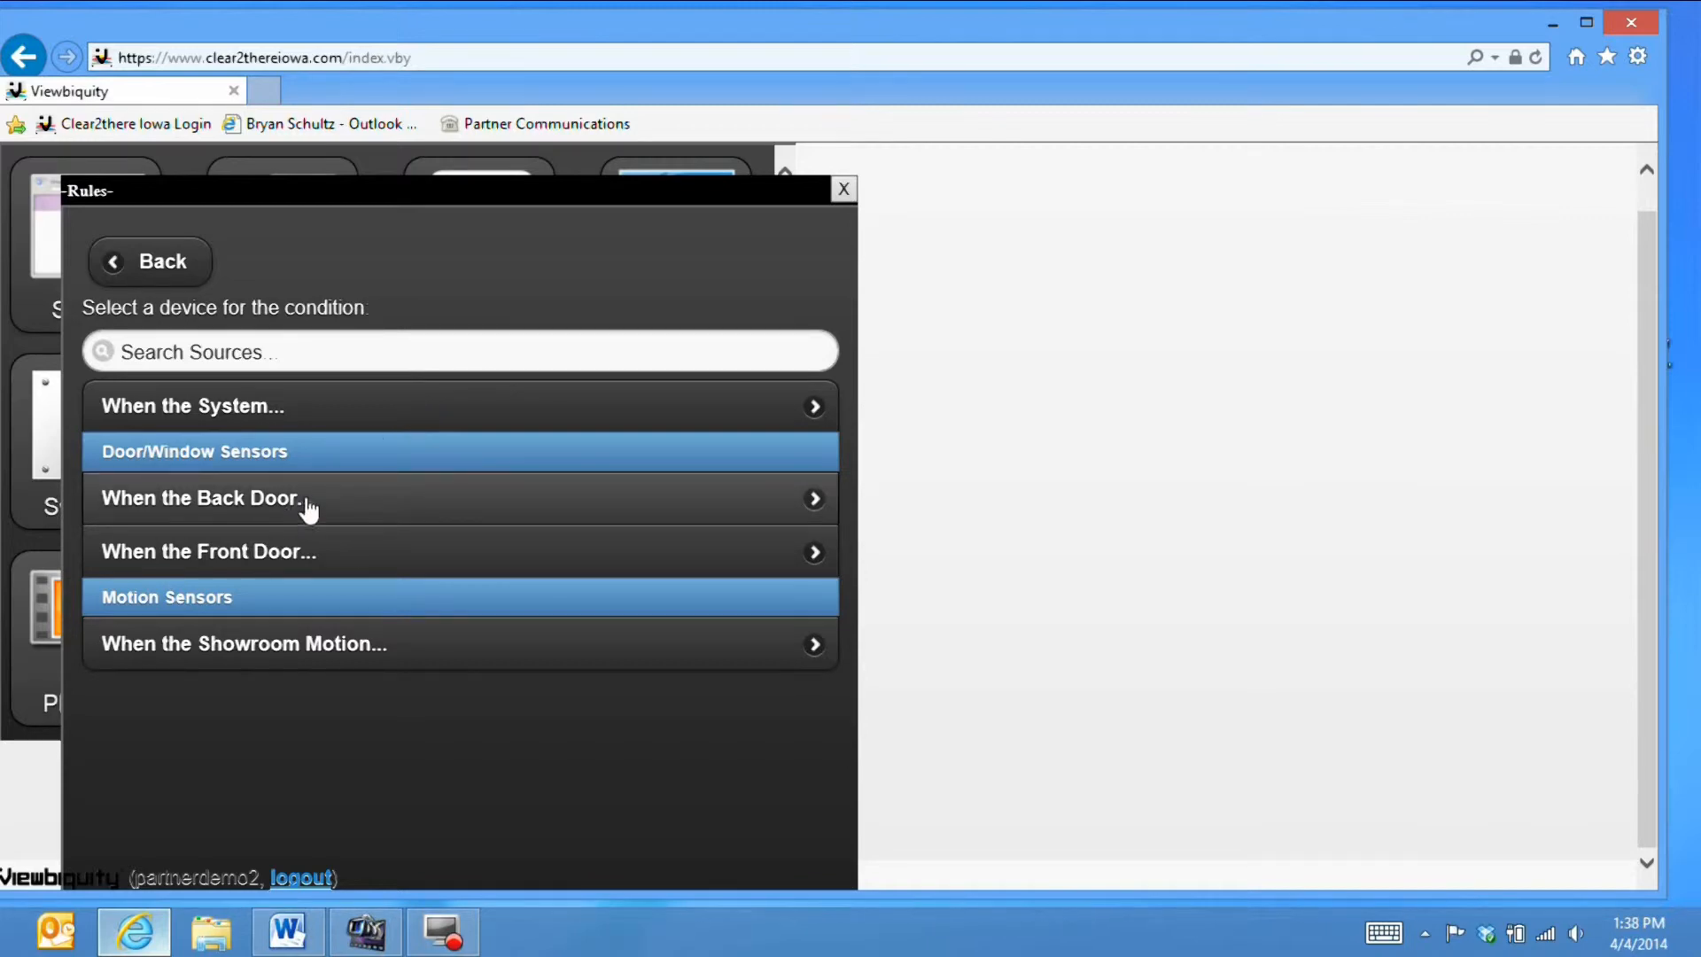
left_click(292, 542)
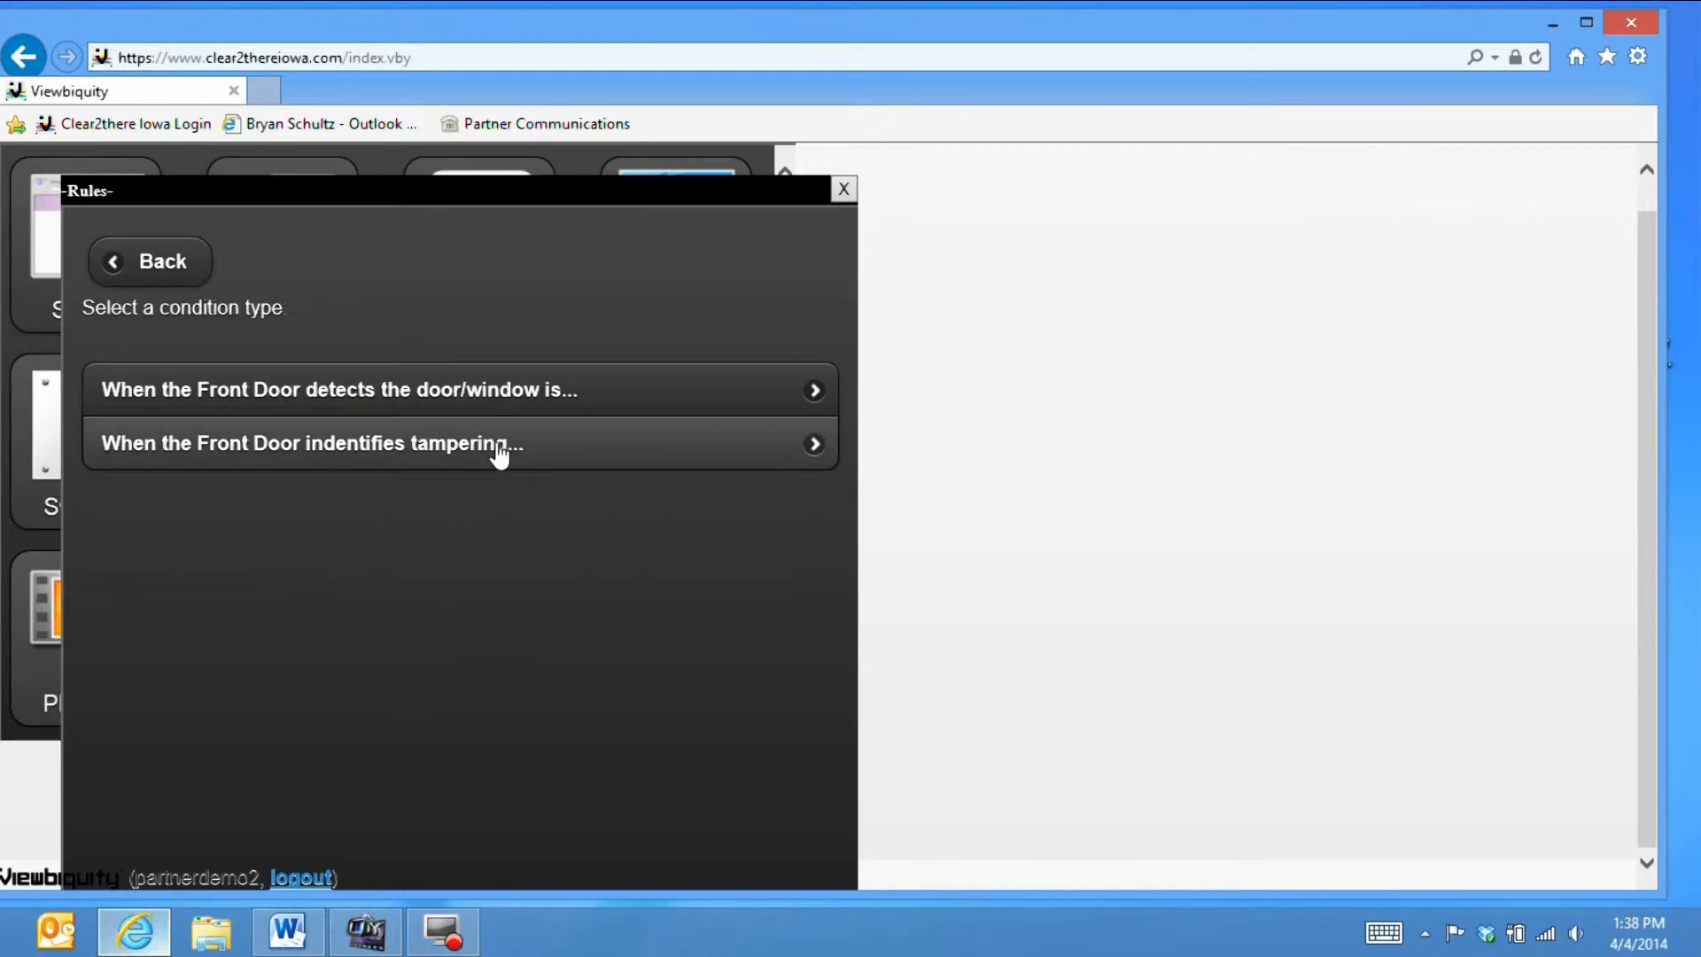
left_click(517, 398)
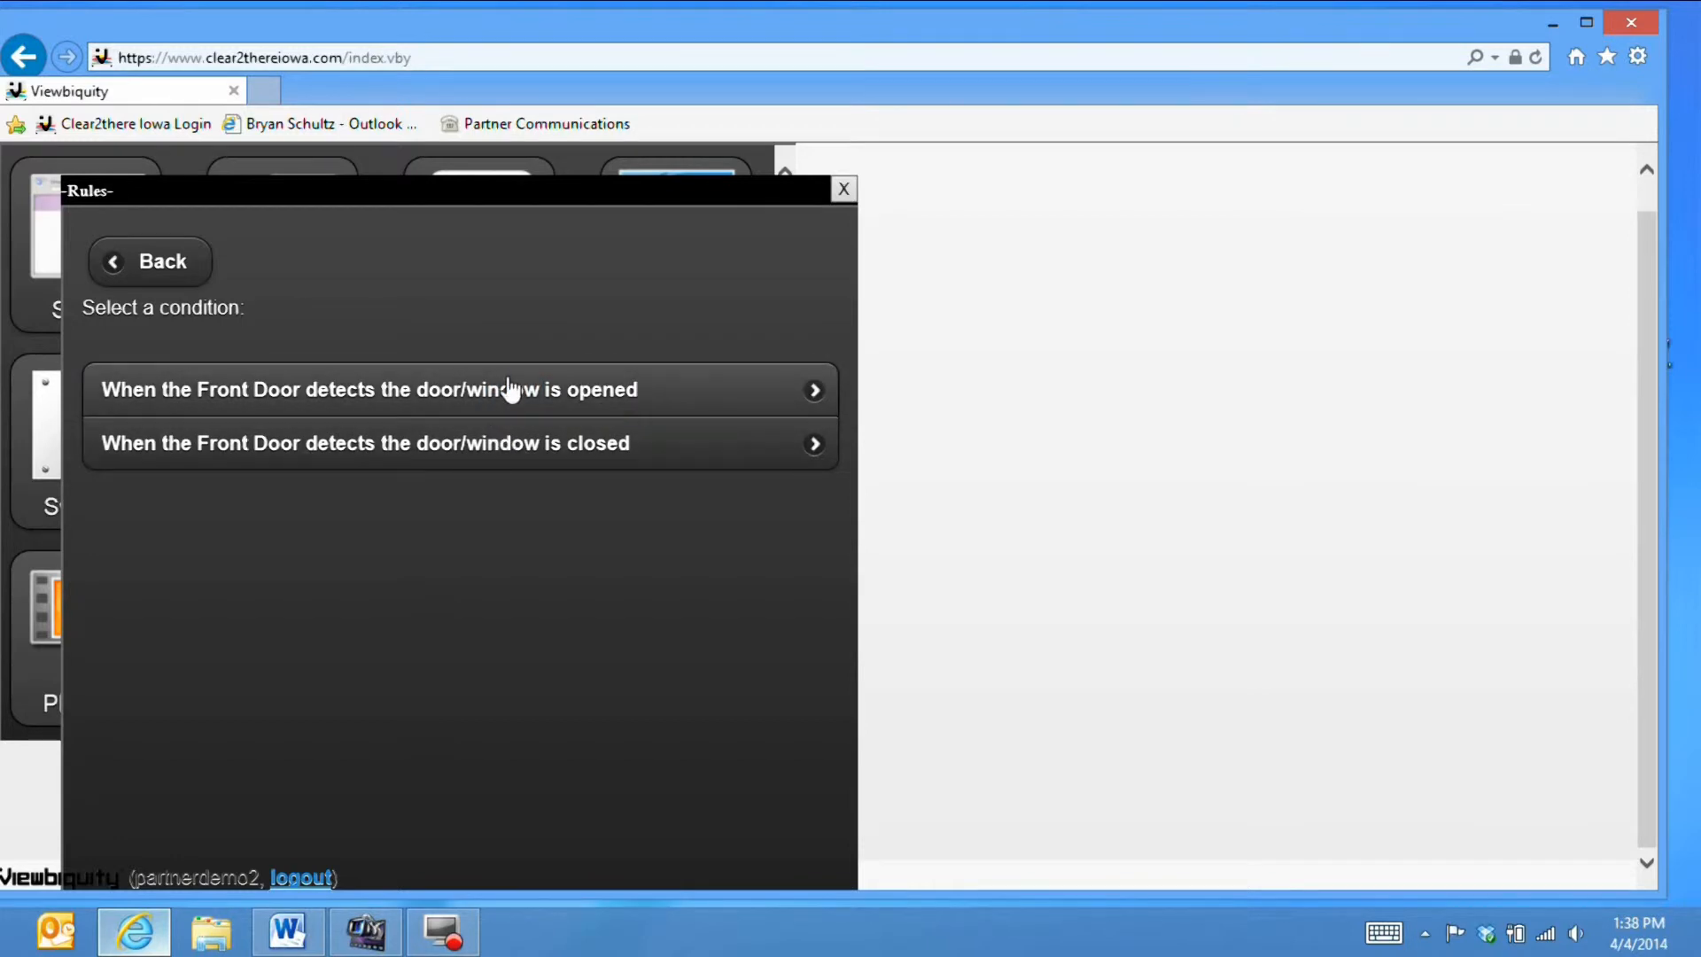
left_click(507, 382)
left_click(450, 434)
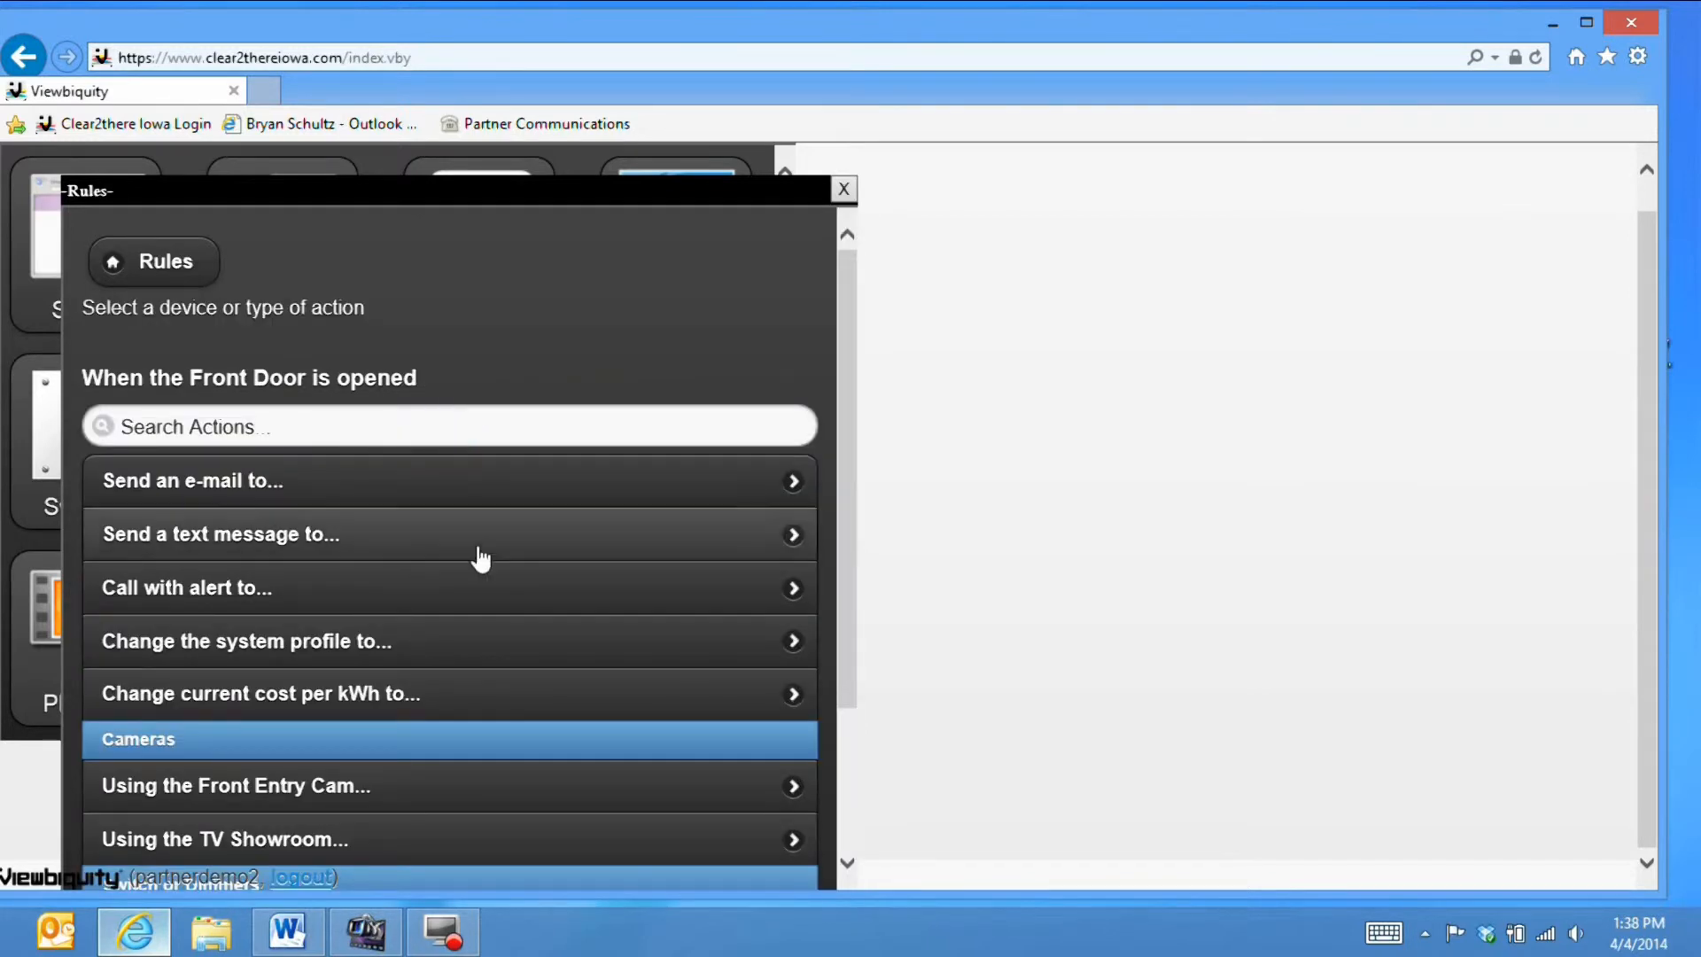
- Add an action that records on the Front Entry Cam for 60 seconds
scroll(500, 584, "down", 1)
scroll(502, 580, "down", 1)
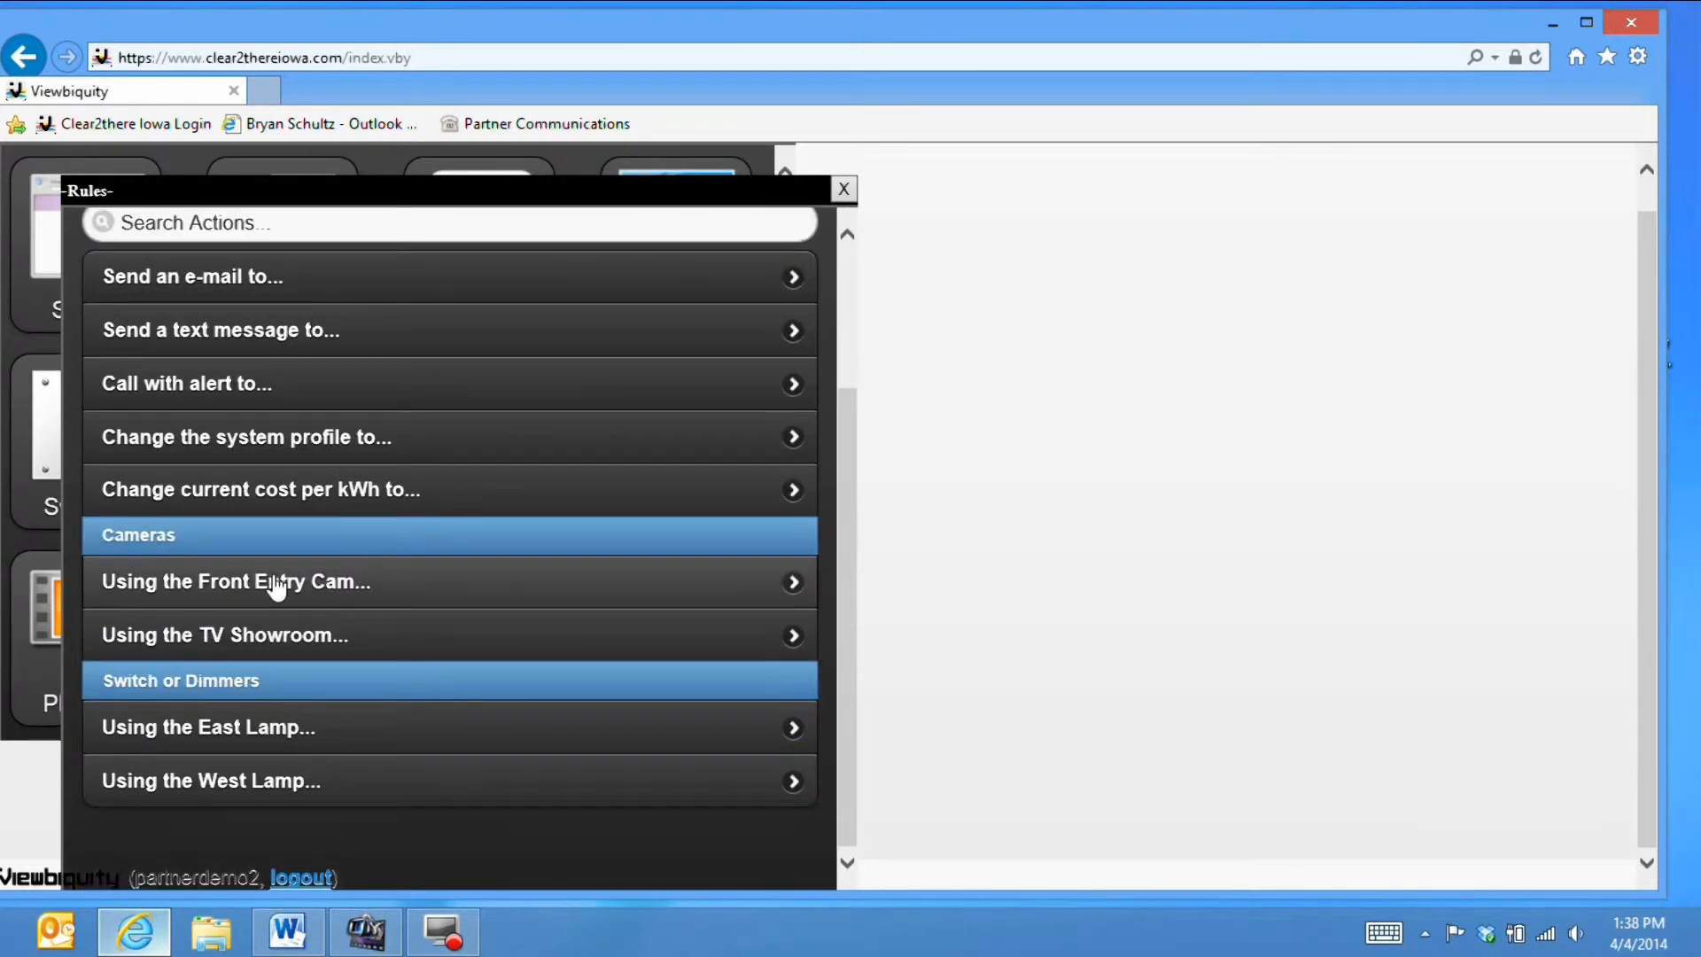
left_click(277, 585)
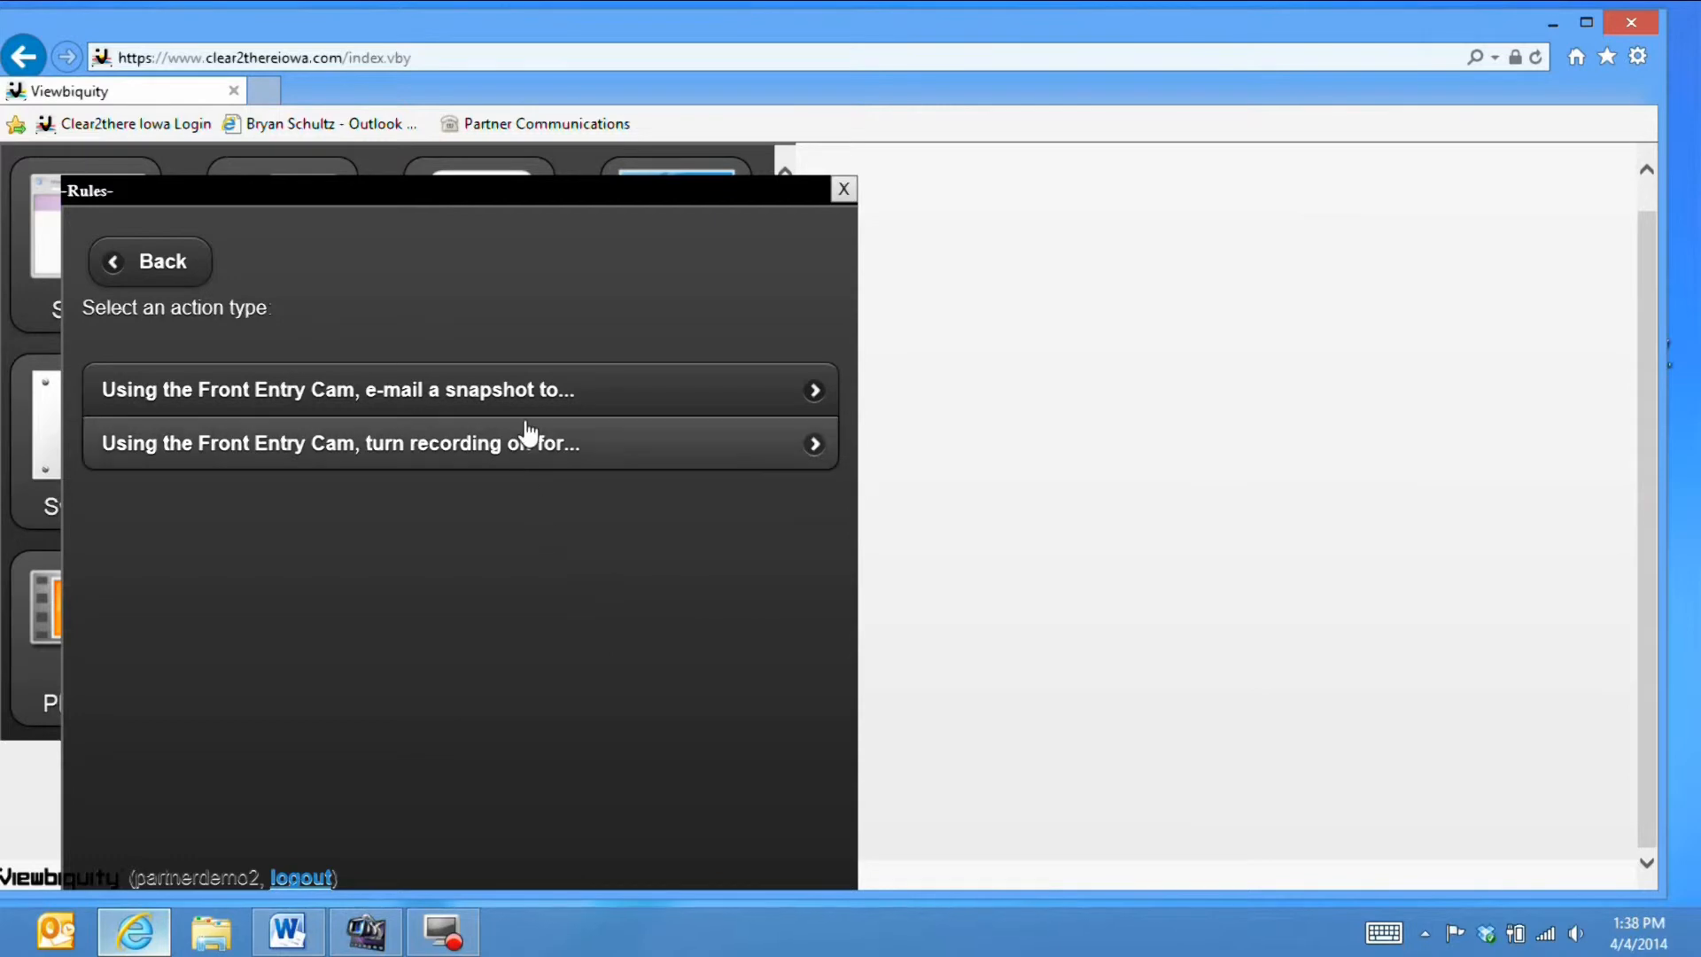
left_click(503, 447)
left_click(319, 469)
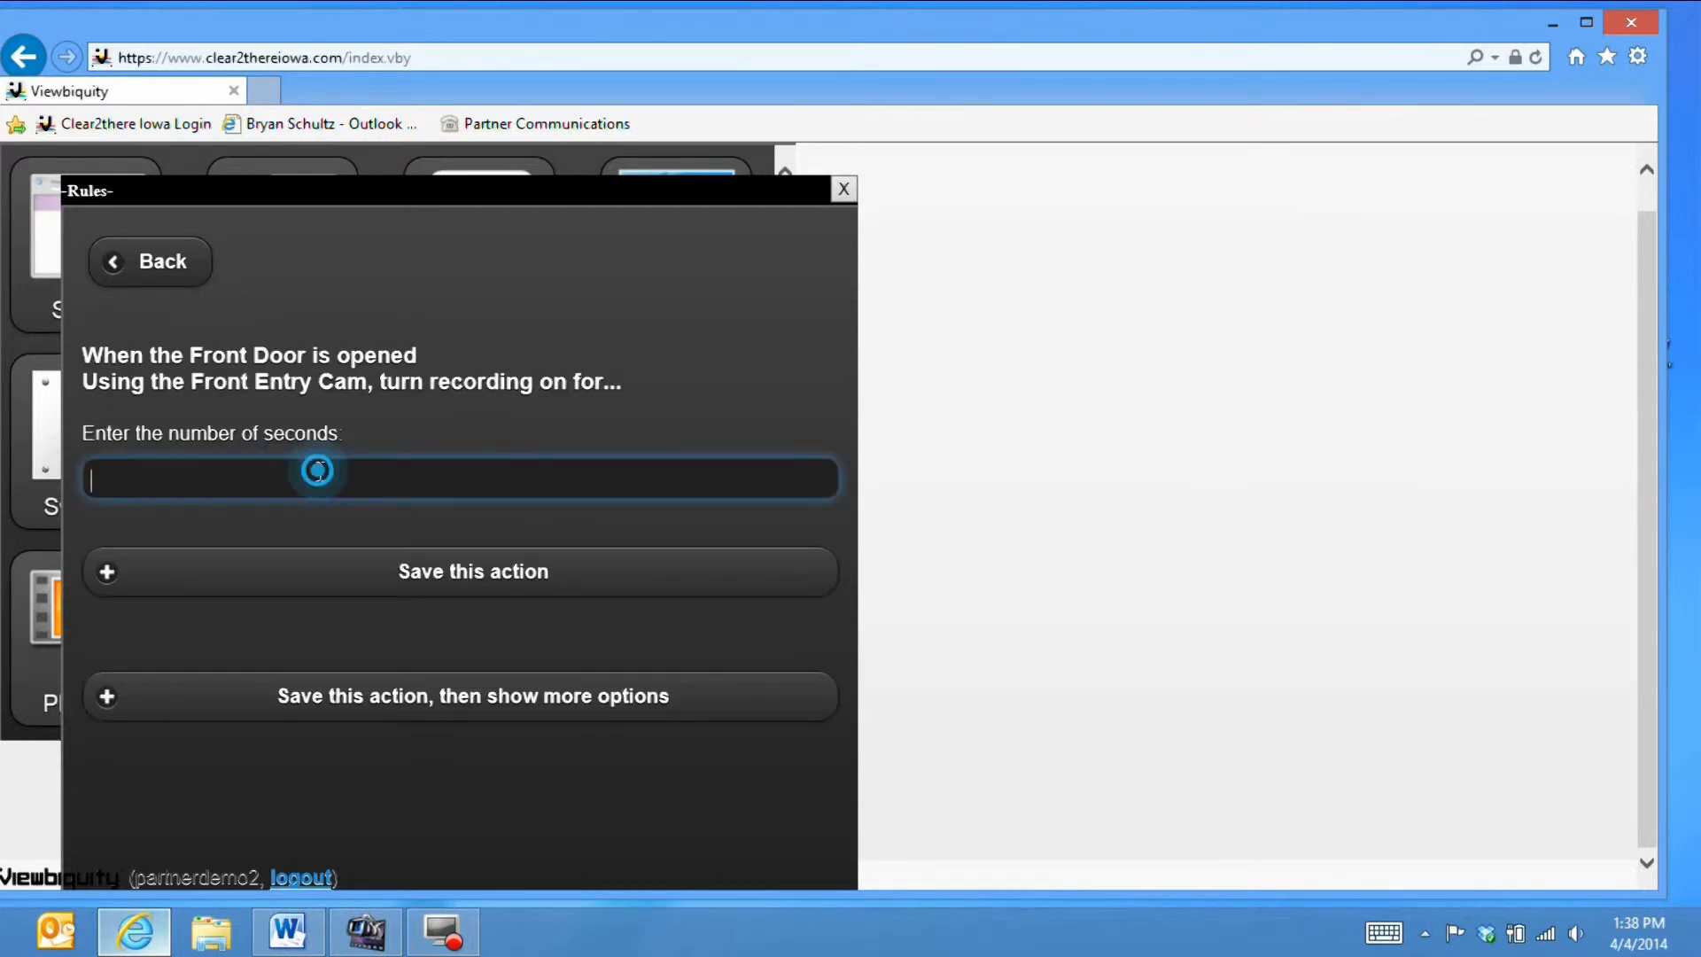
type("60")
left_click(223, 567)
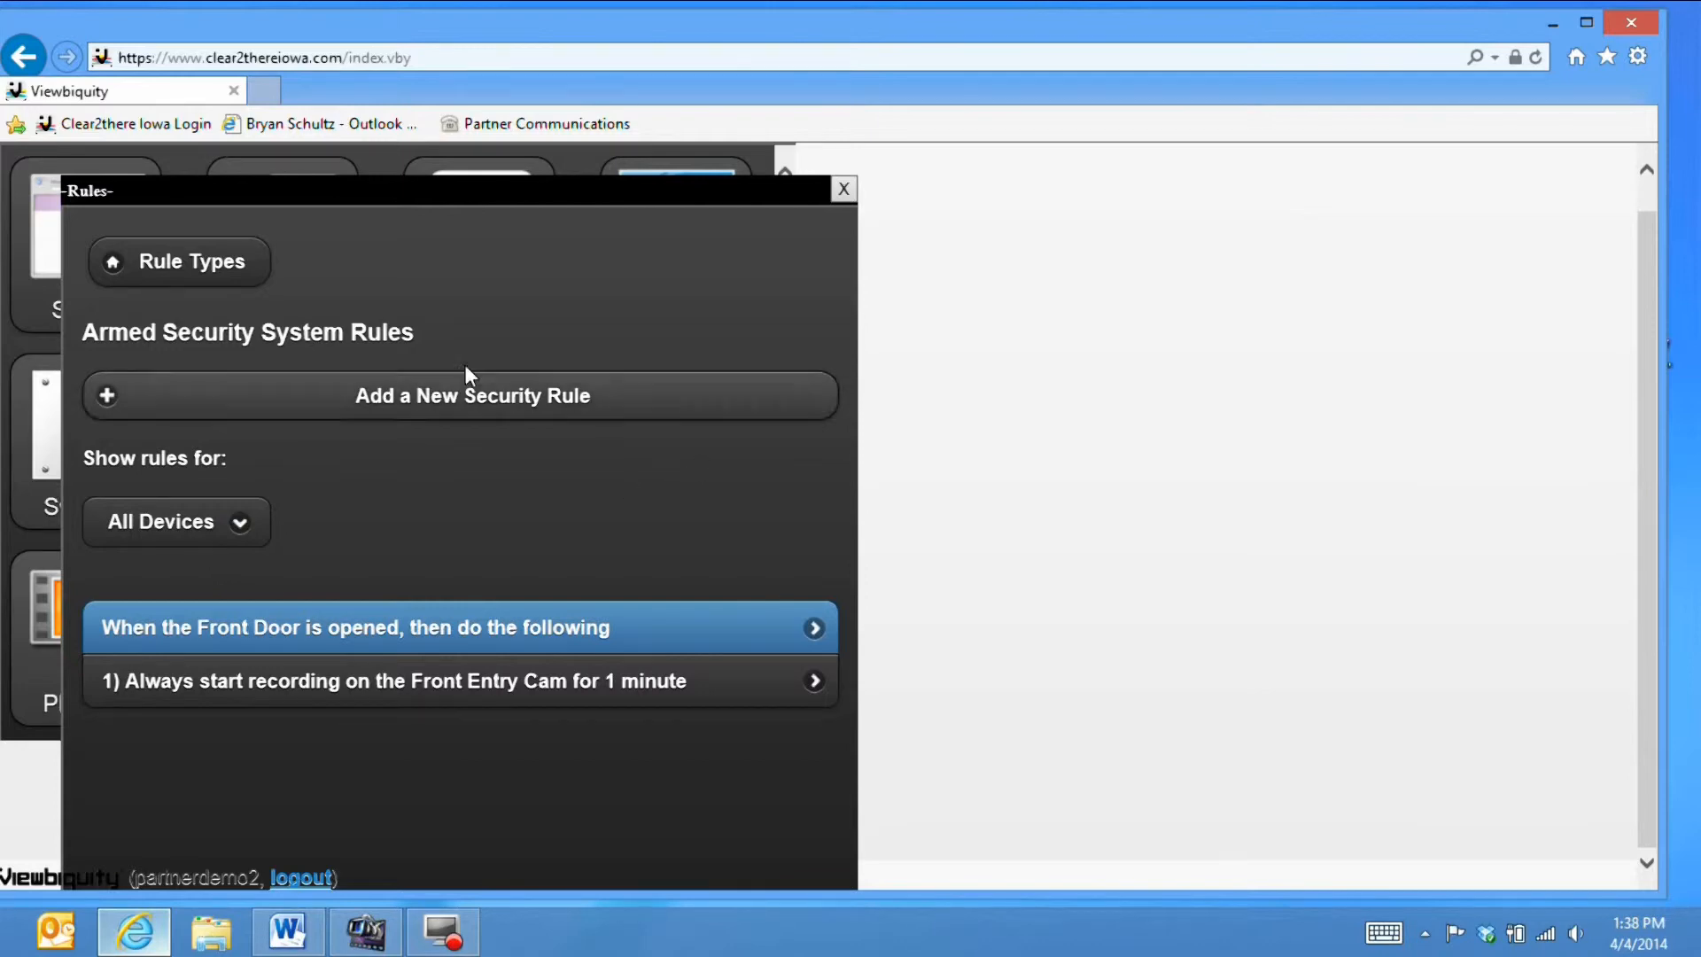
left_click(224, 278)
left_click(430, 560)
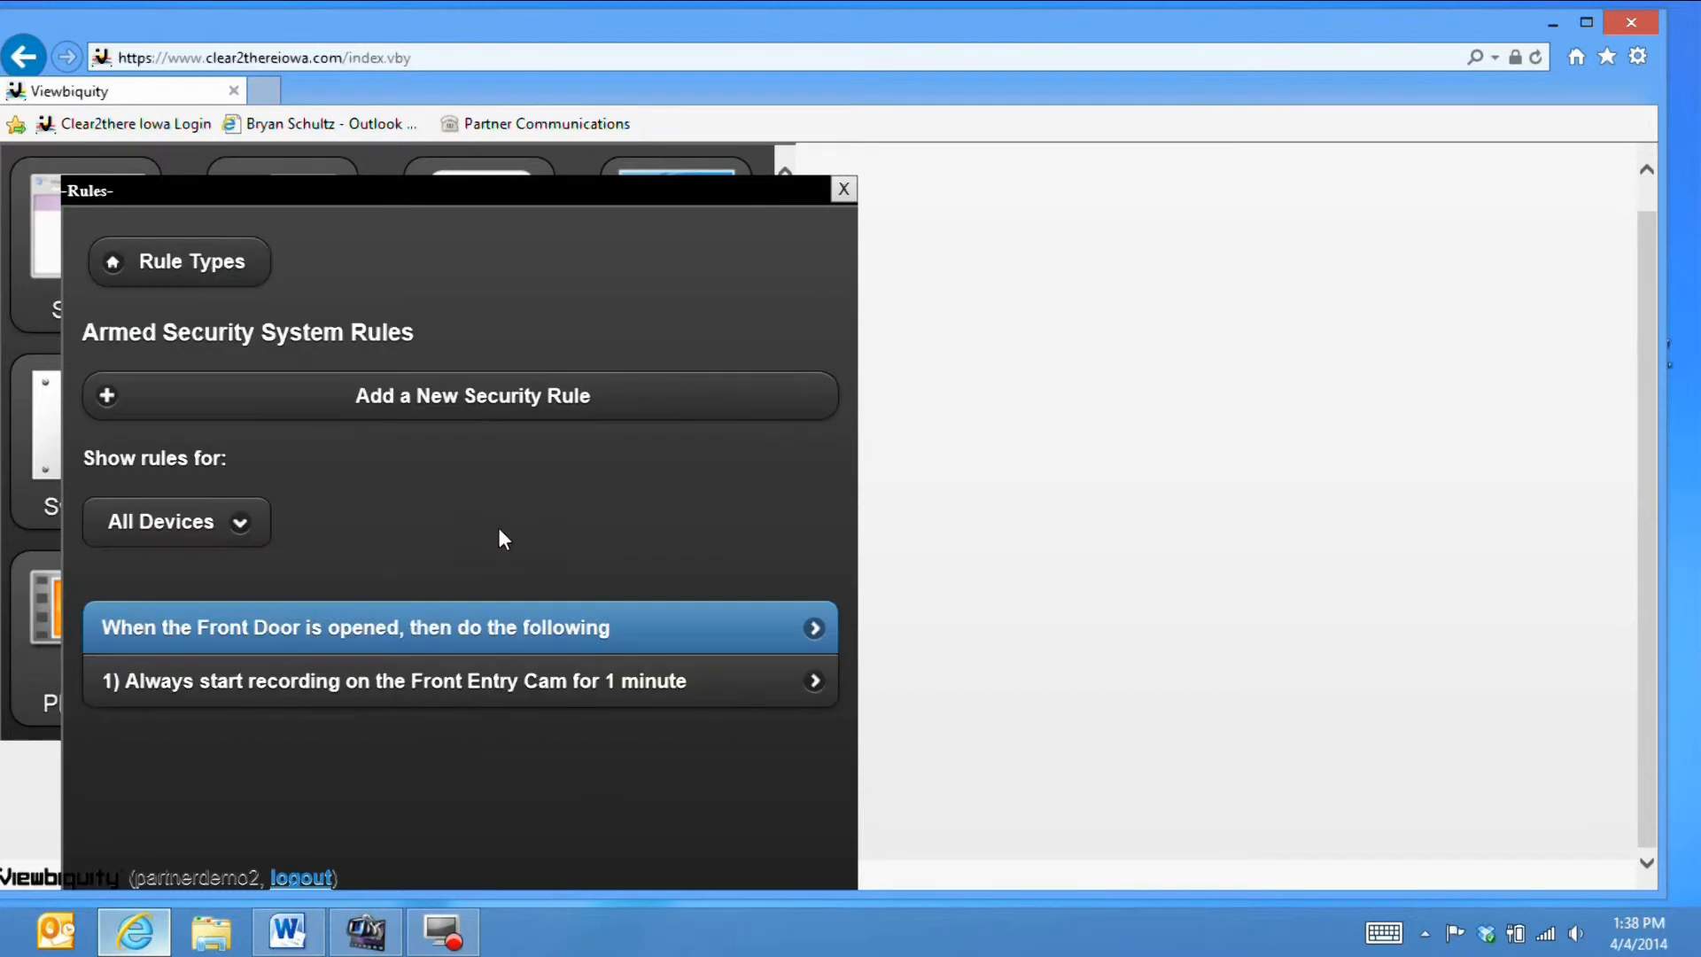
scroll(518, 519, "up", 1)
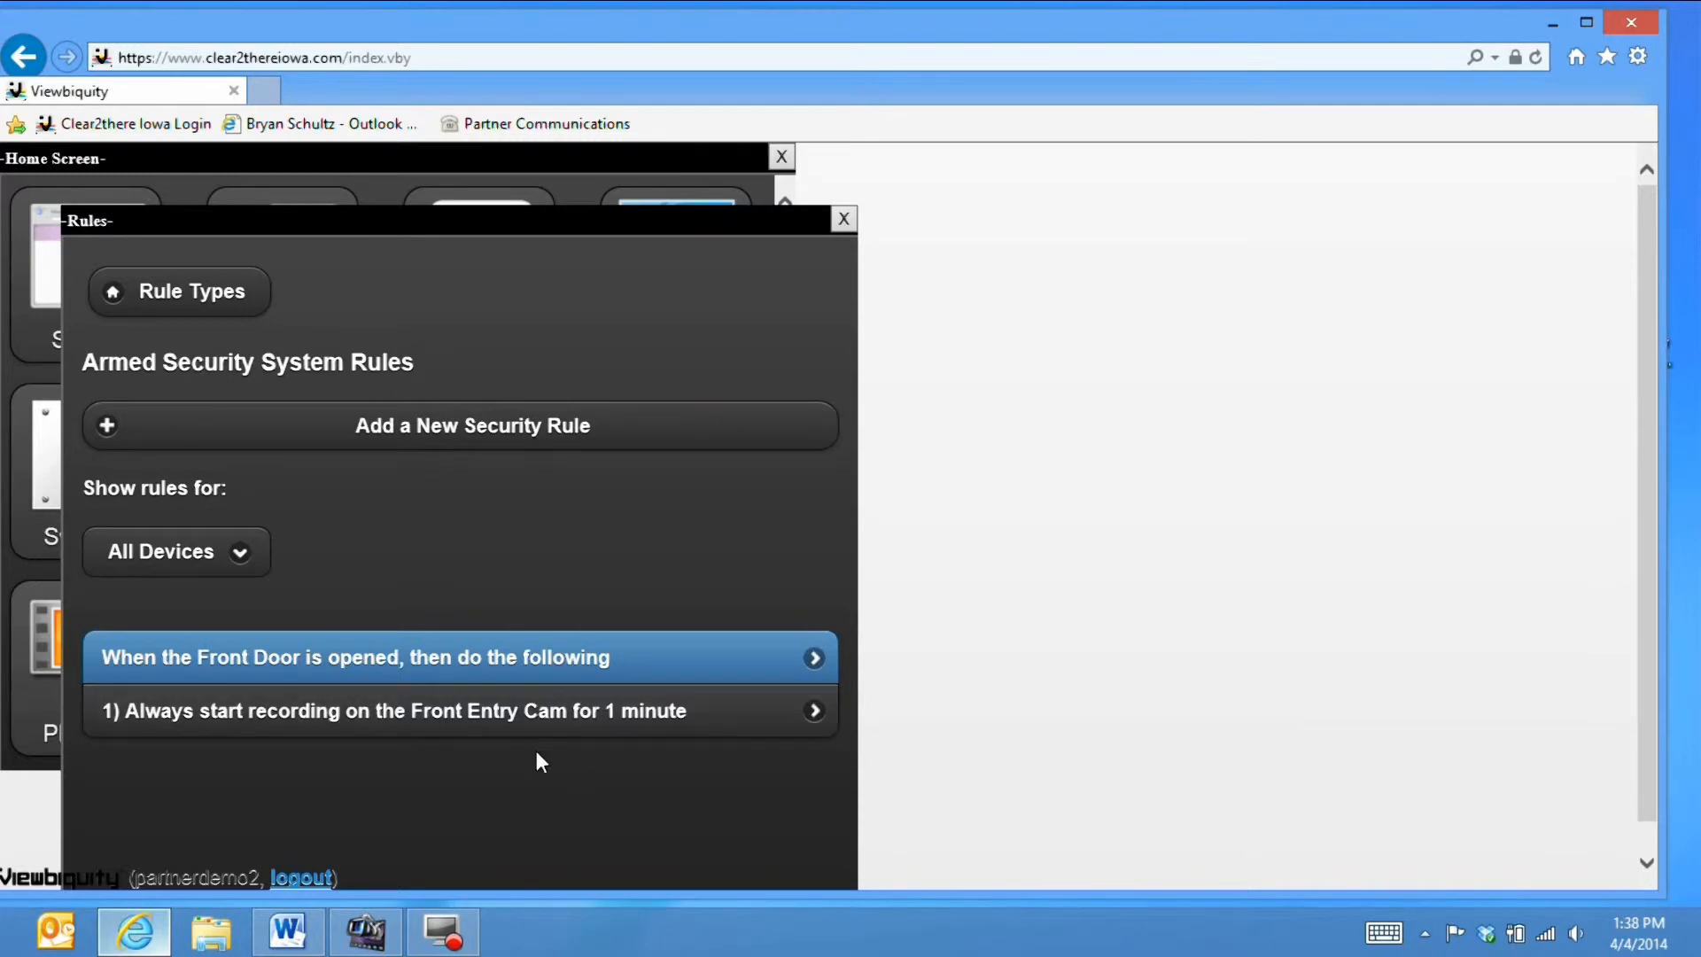
- Add a new security rule and save the condition 'Back Door is opened'
left_click(487, 429)
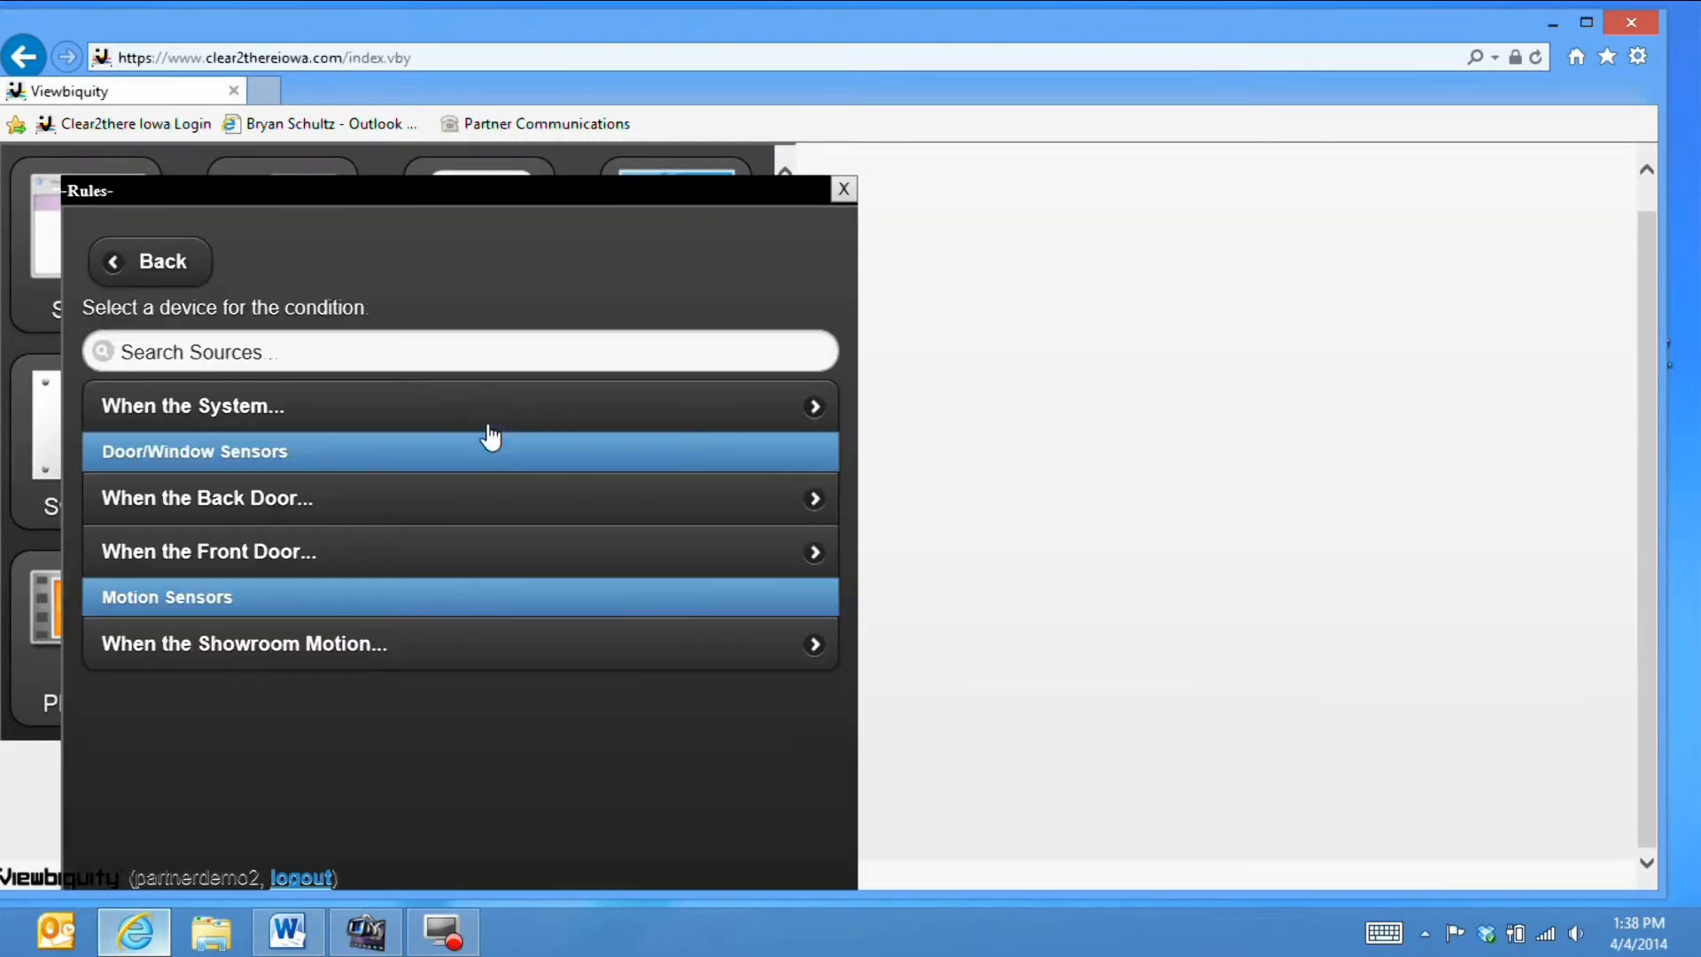
left_click(324, 507)
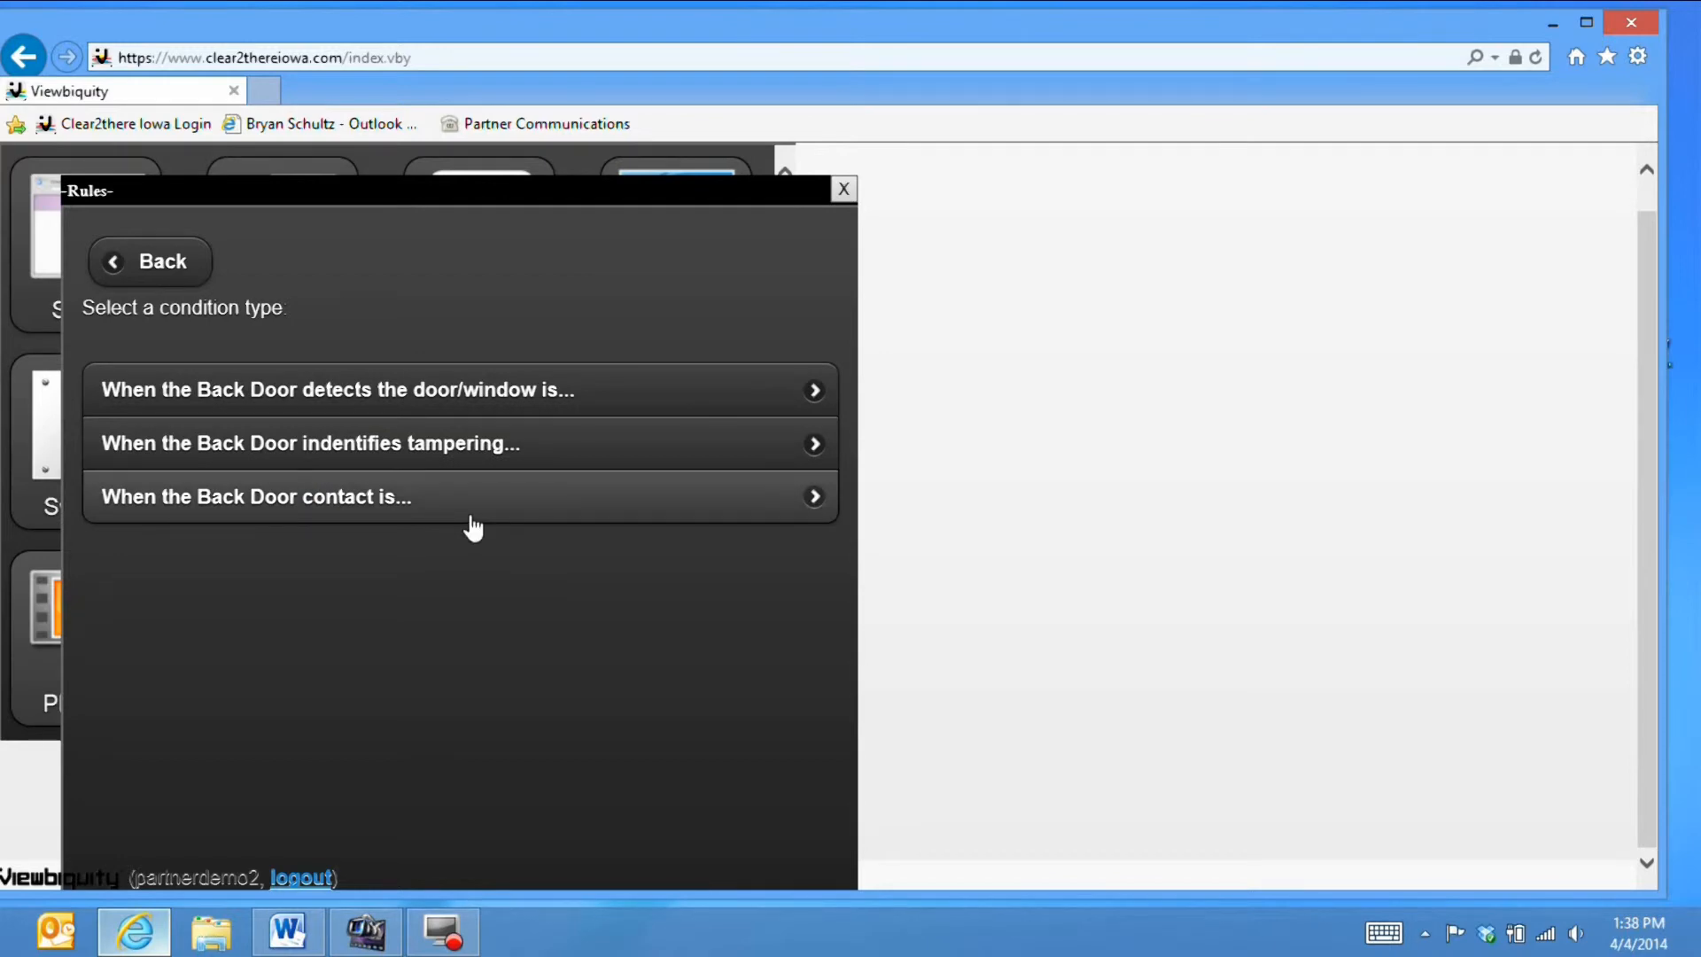
left_click(520, 395)
left_click(523, 391)
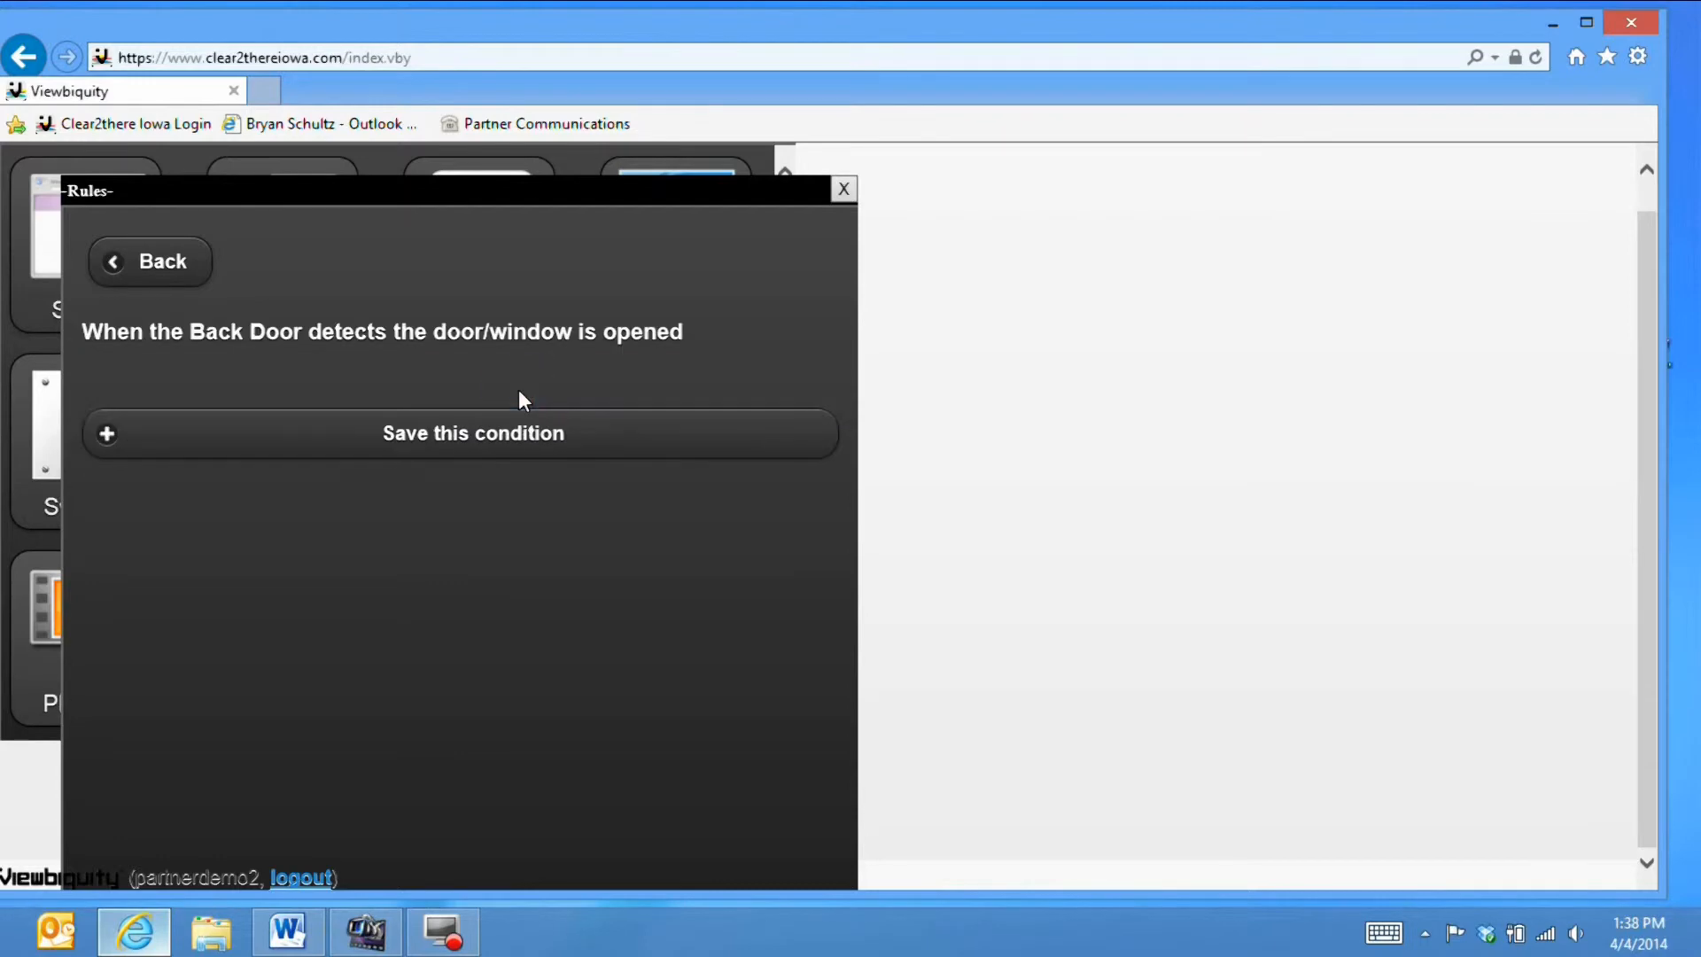
left_click(440, 428)
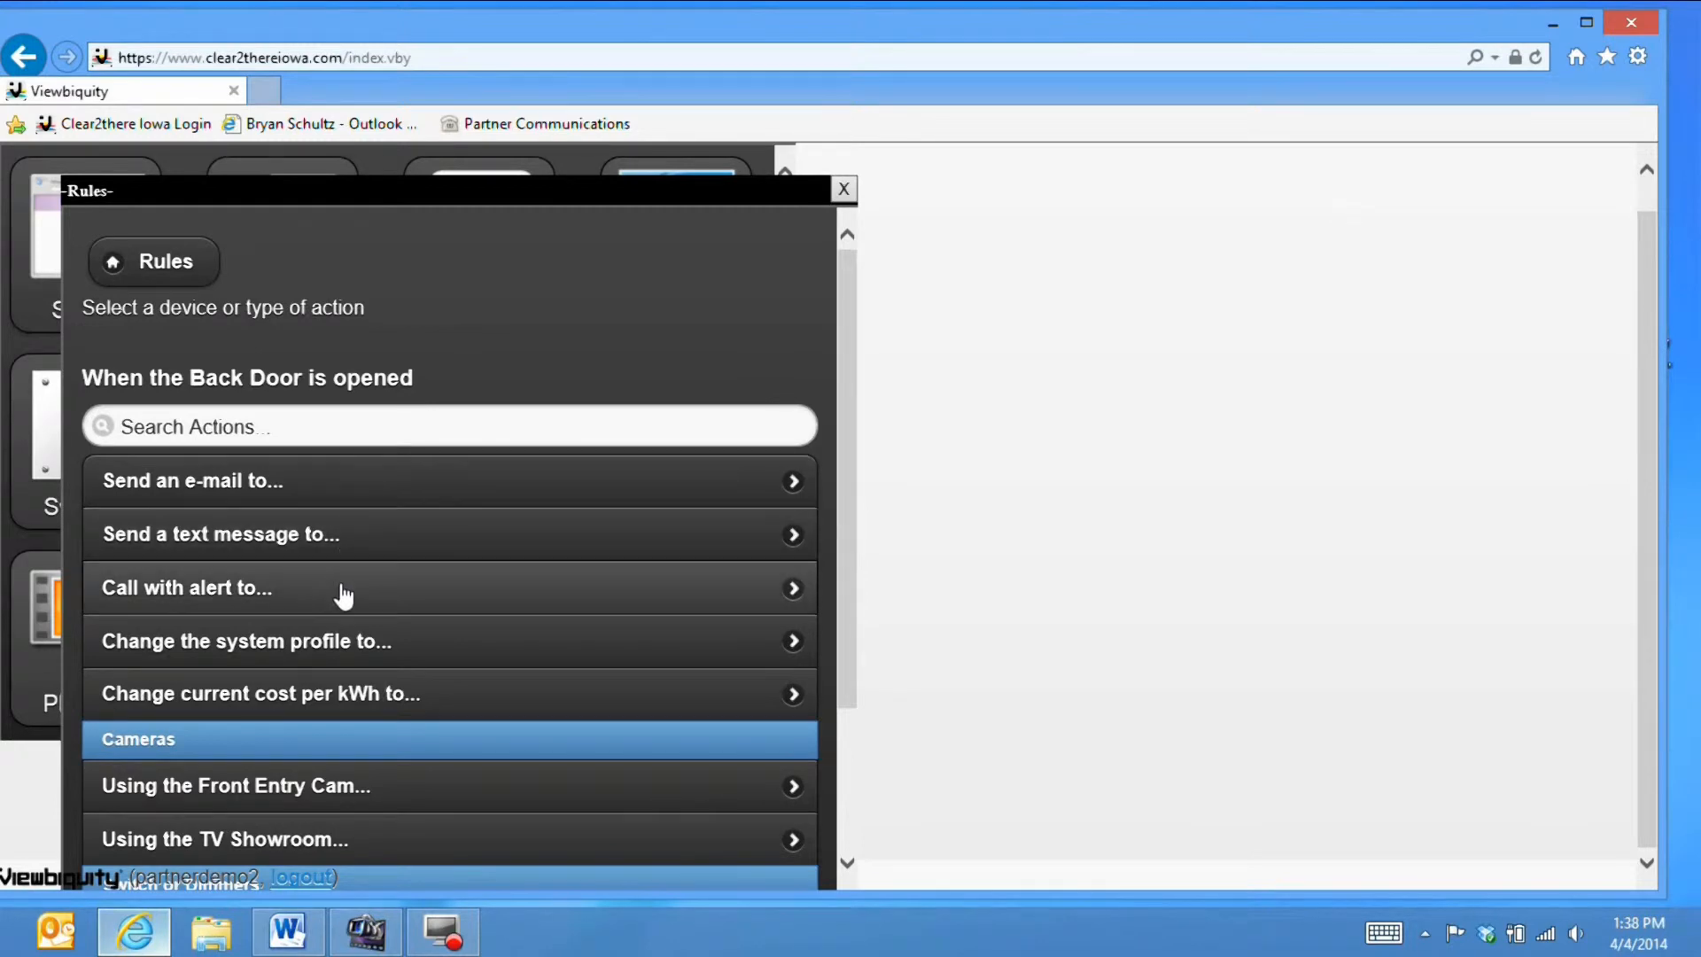
- Make the Back Door opened rule e-mail two recipients' addresses, comma-separated, and save the action
left_click(326, 499)
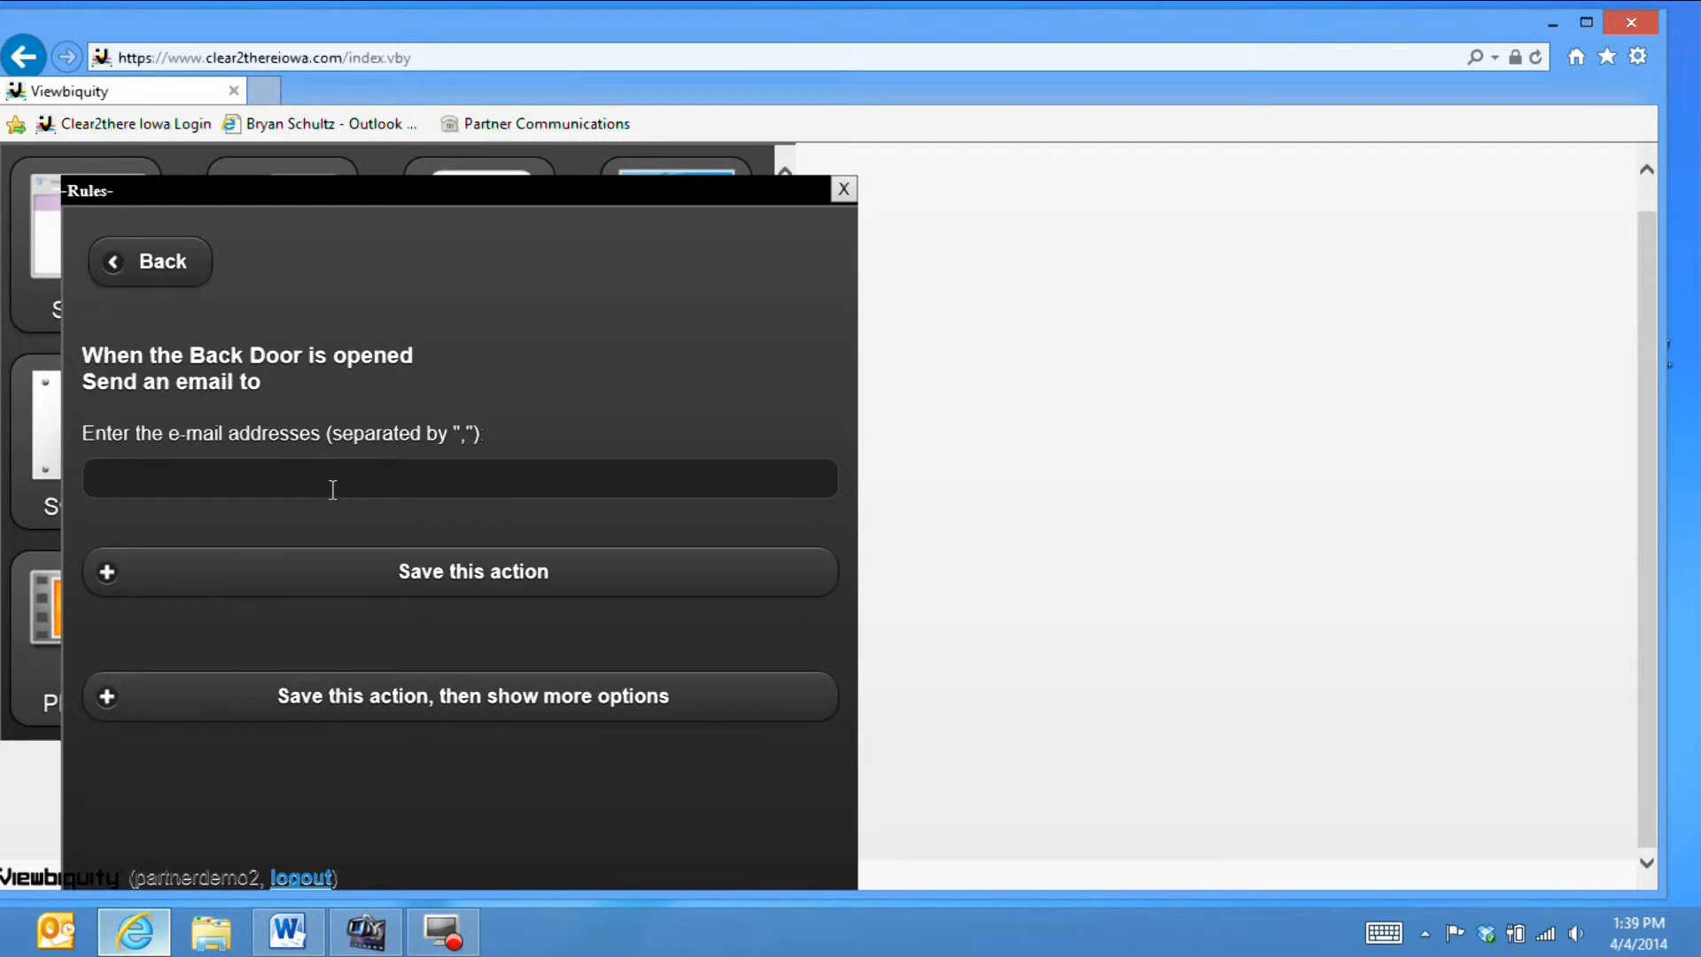
left_click(331, 487)
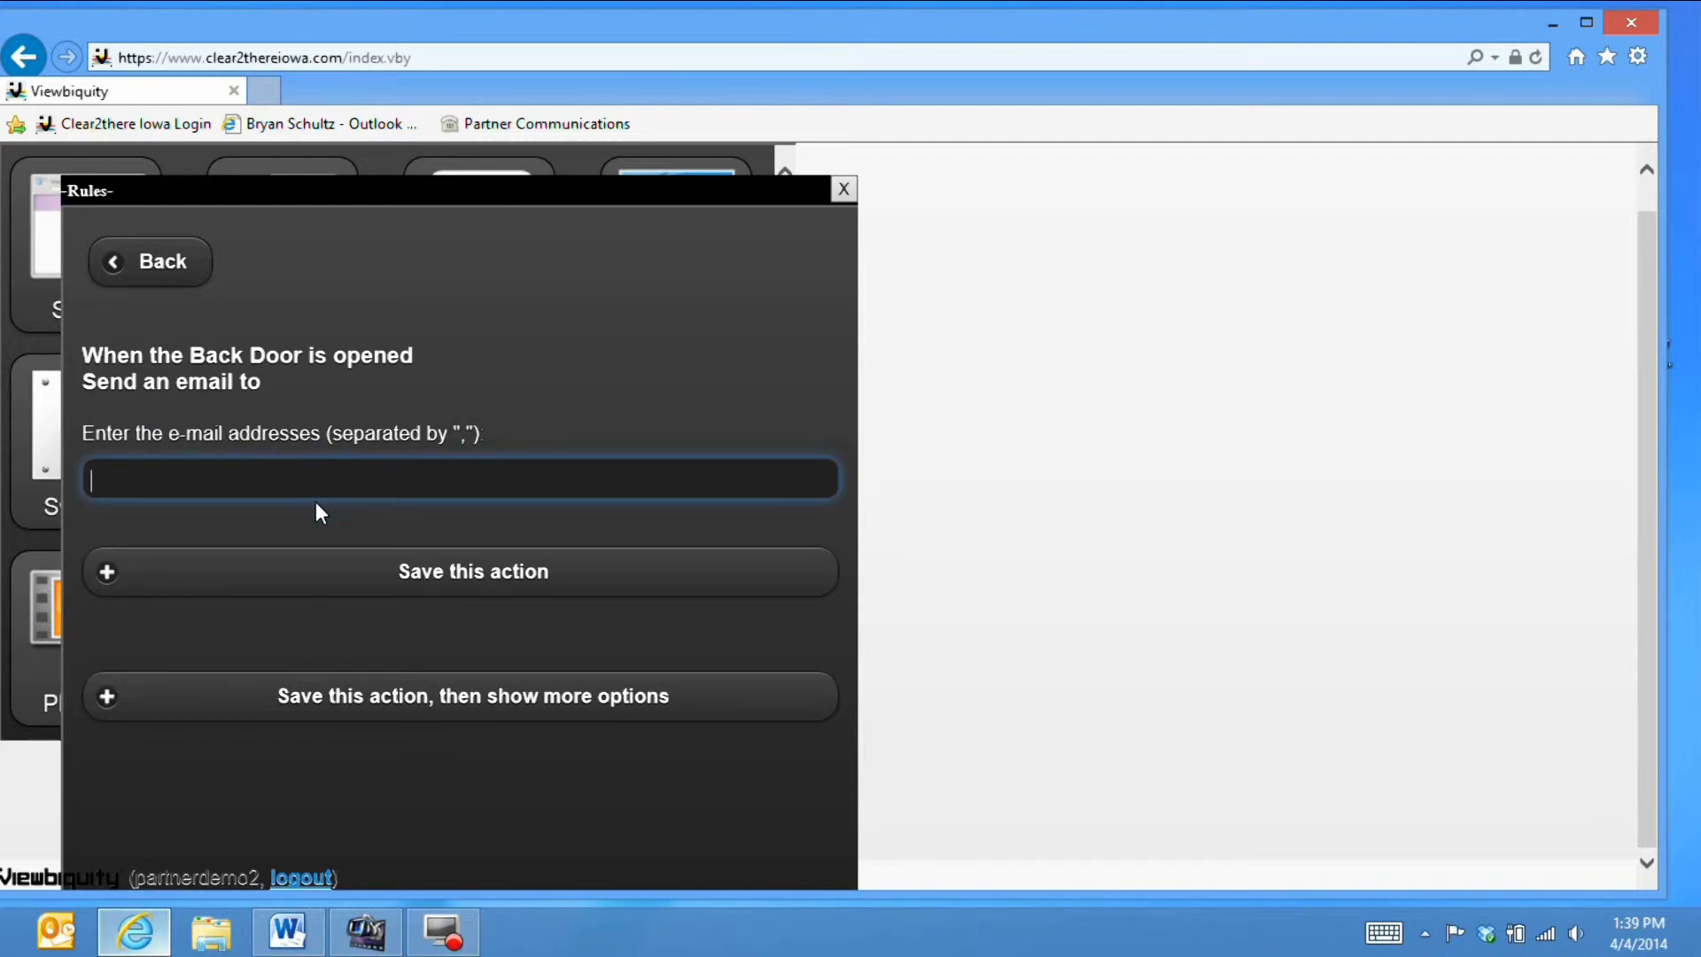
left_click(314, 501)
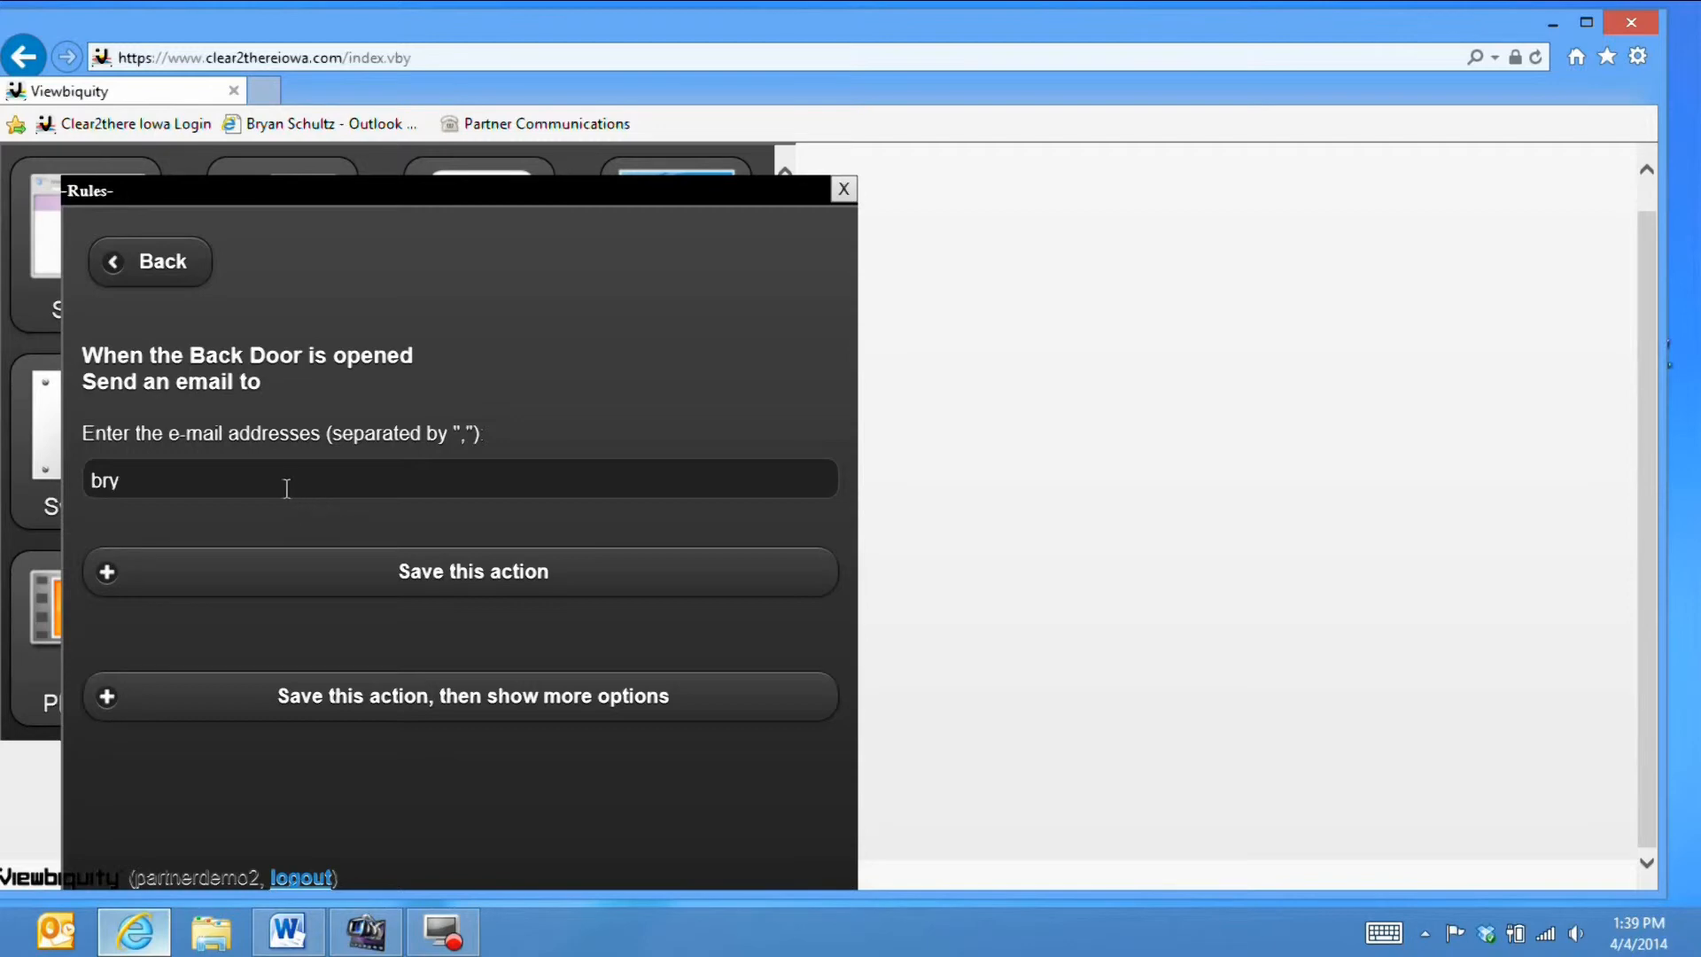
left_click(271, 480)
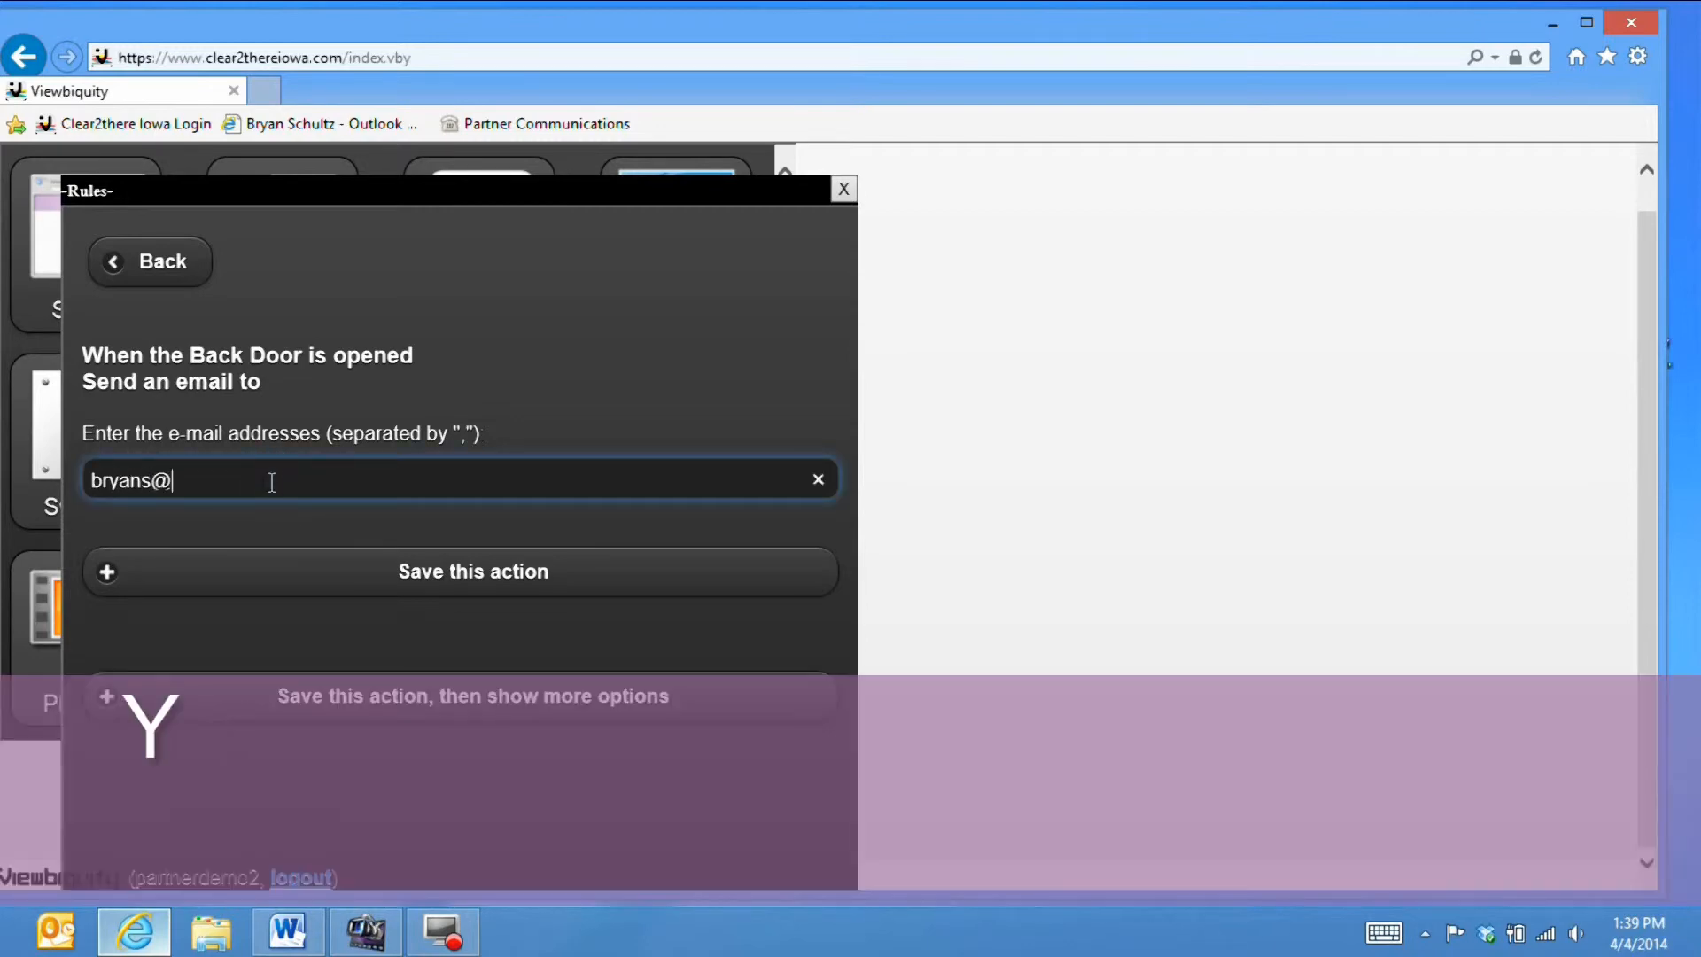
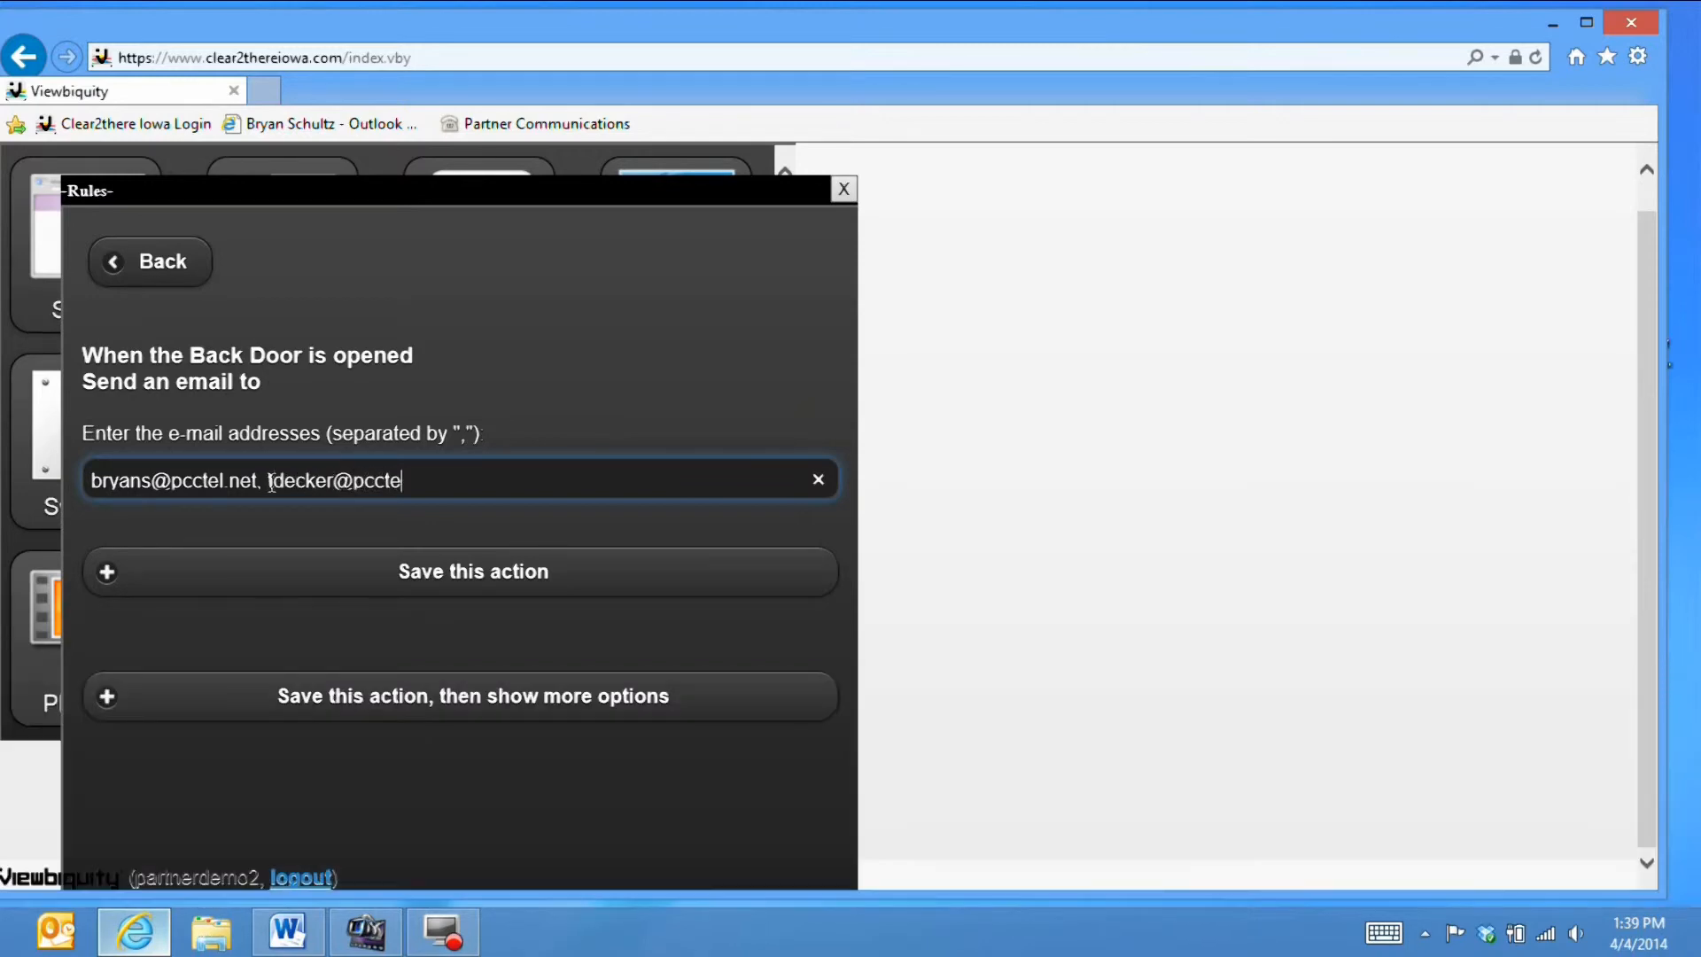
left_click(289, 570)
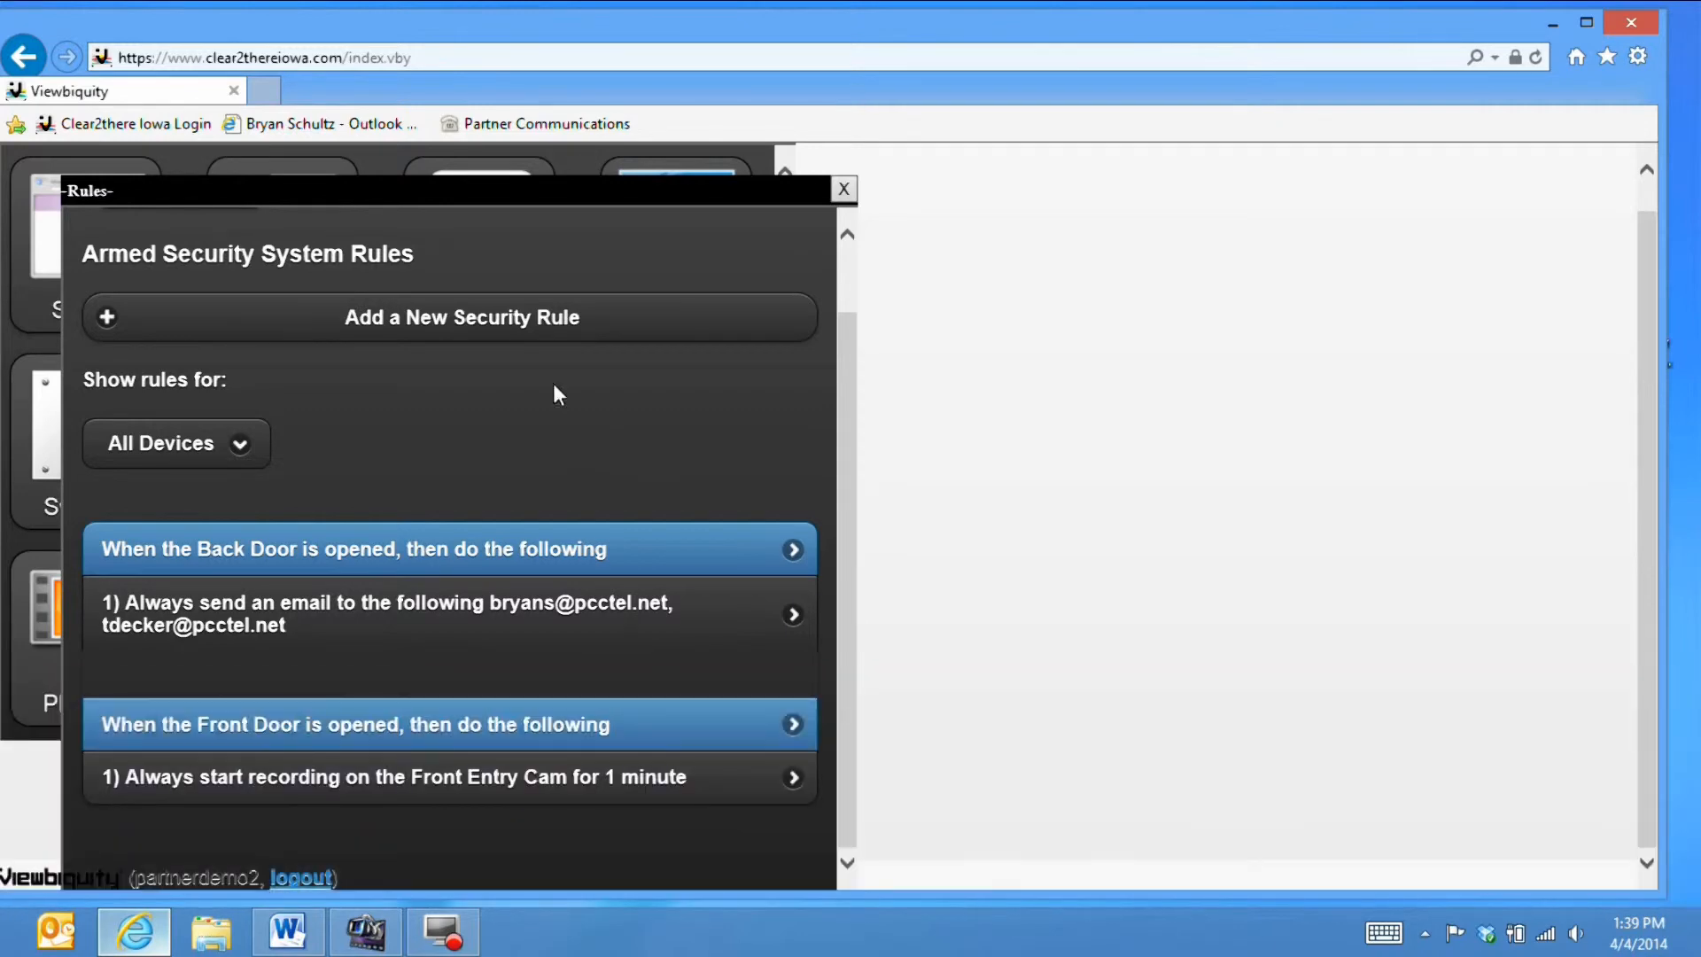
- Start another rule triggered when the Showroom Motion sensor detects motion, and save the condition
left_click(439, 312)
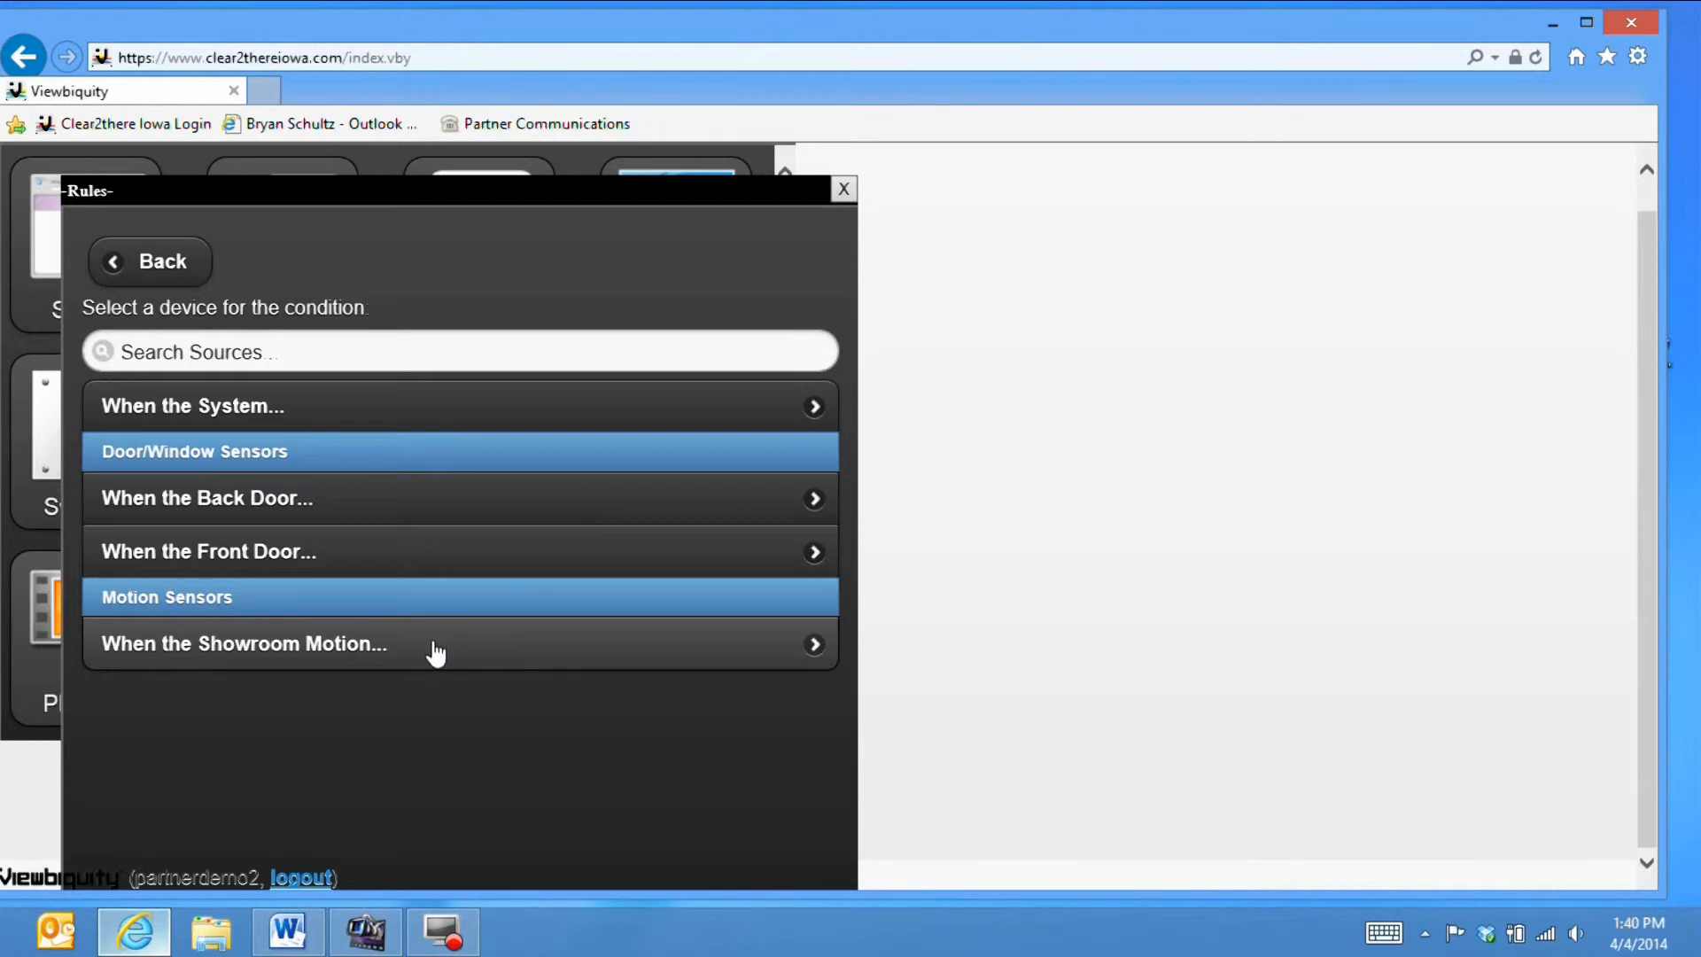
left_click(435, 653)
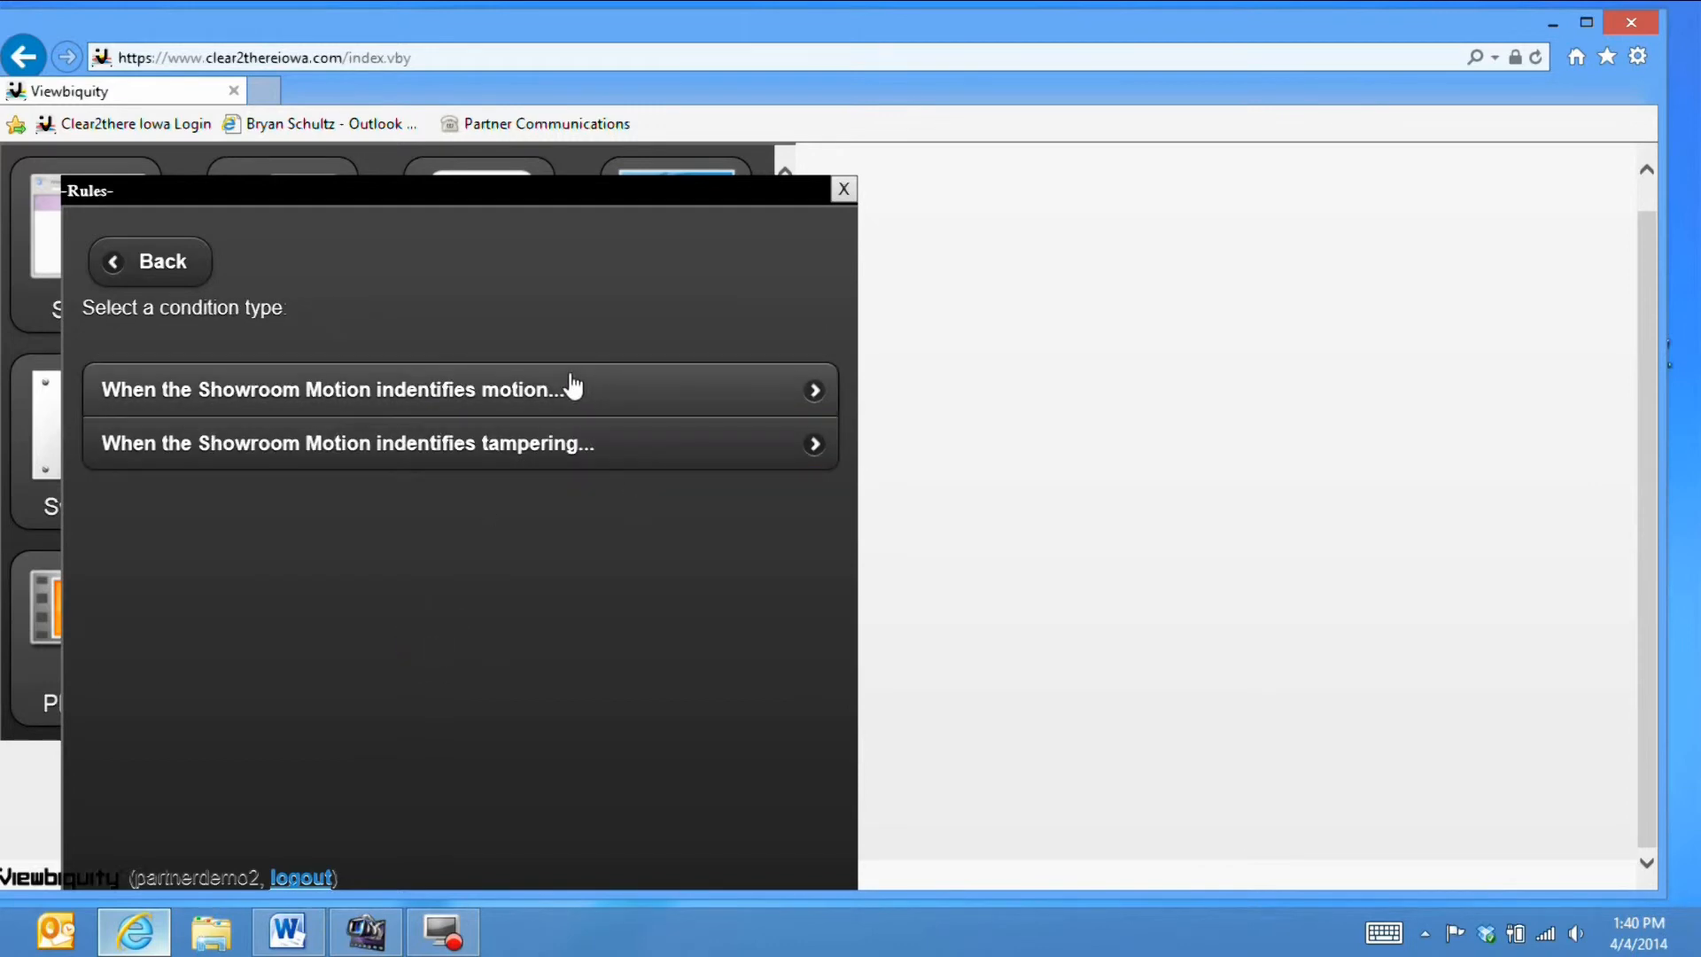
left_click(521, 388)
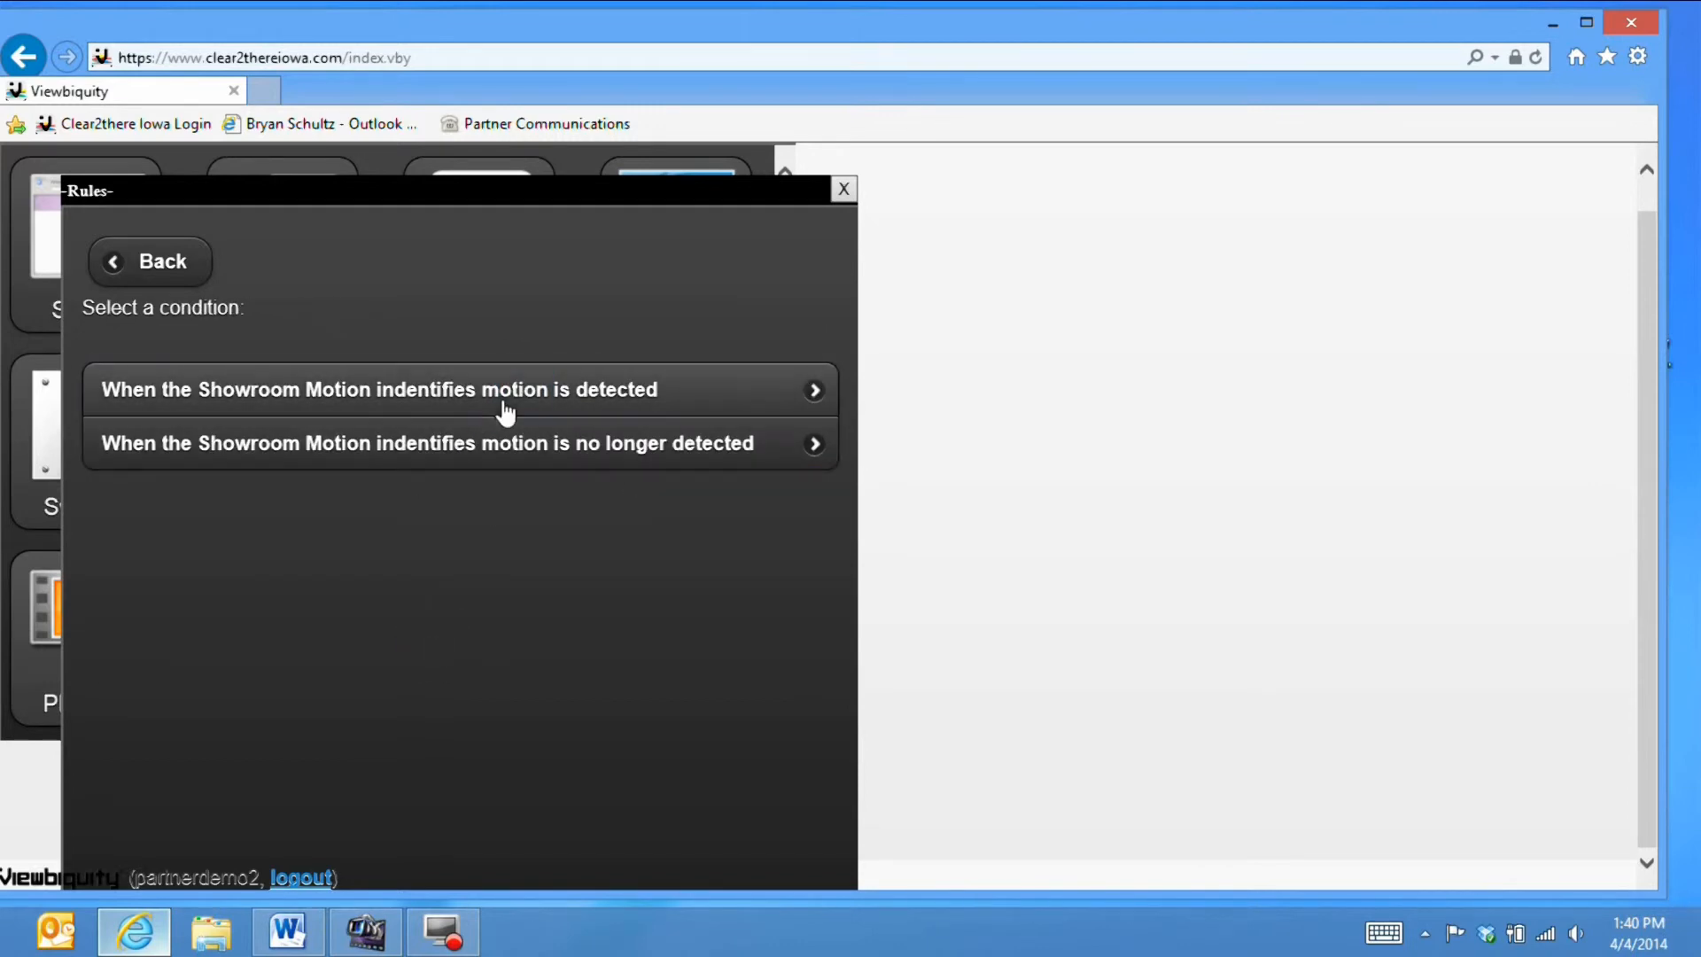
left_click(555, 391)
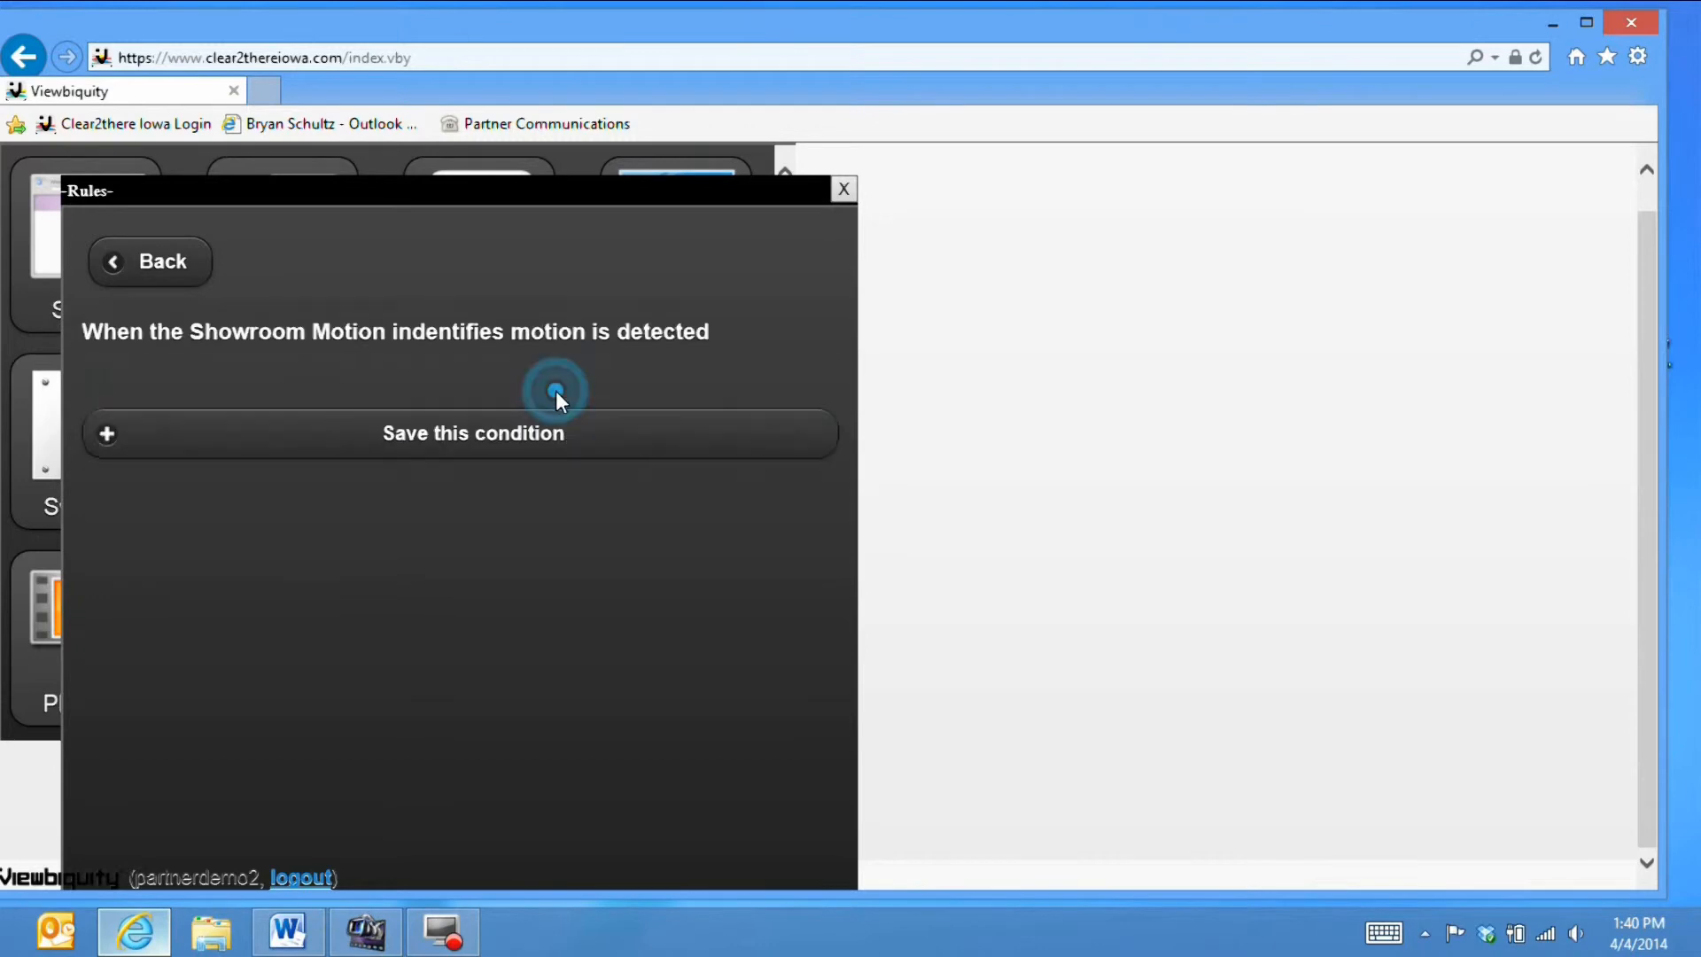
left_click(468, 432)
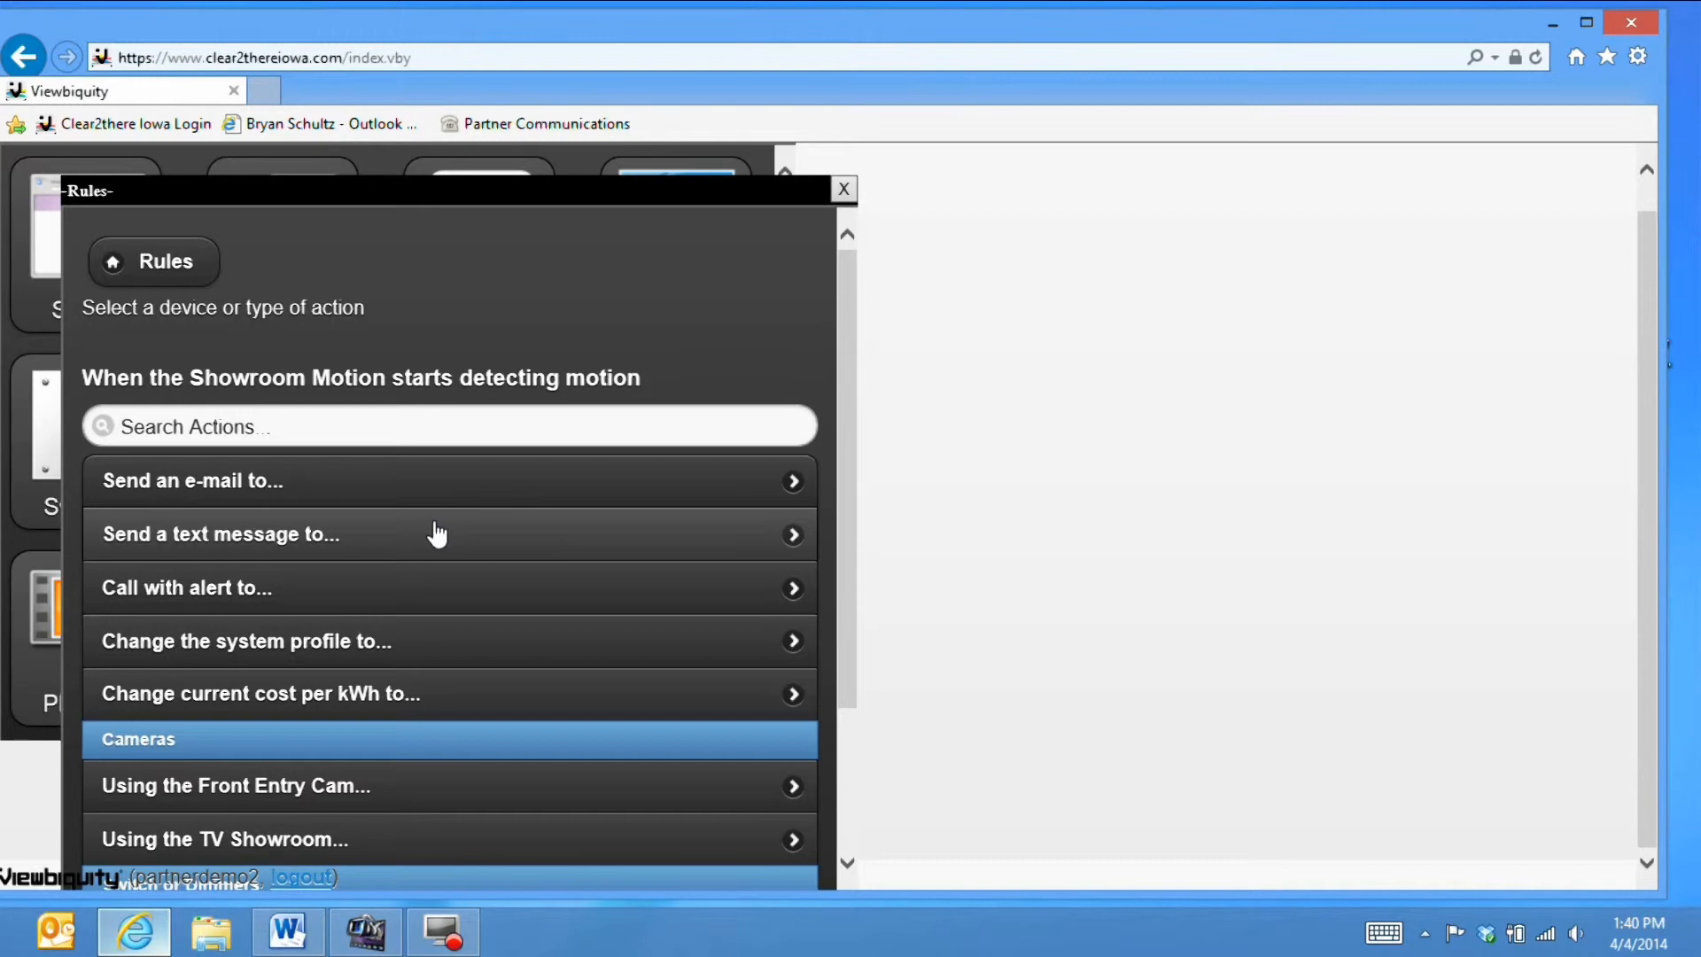
- Add an action that turns on the East Lamp for the Showroom Motion rule
scroll(436, 533, "down", 3)
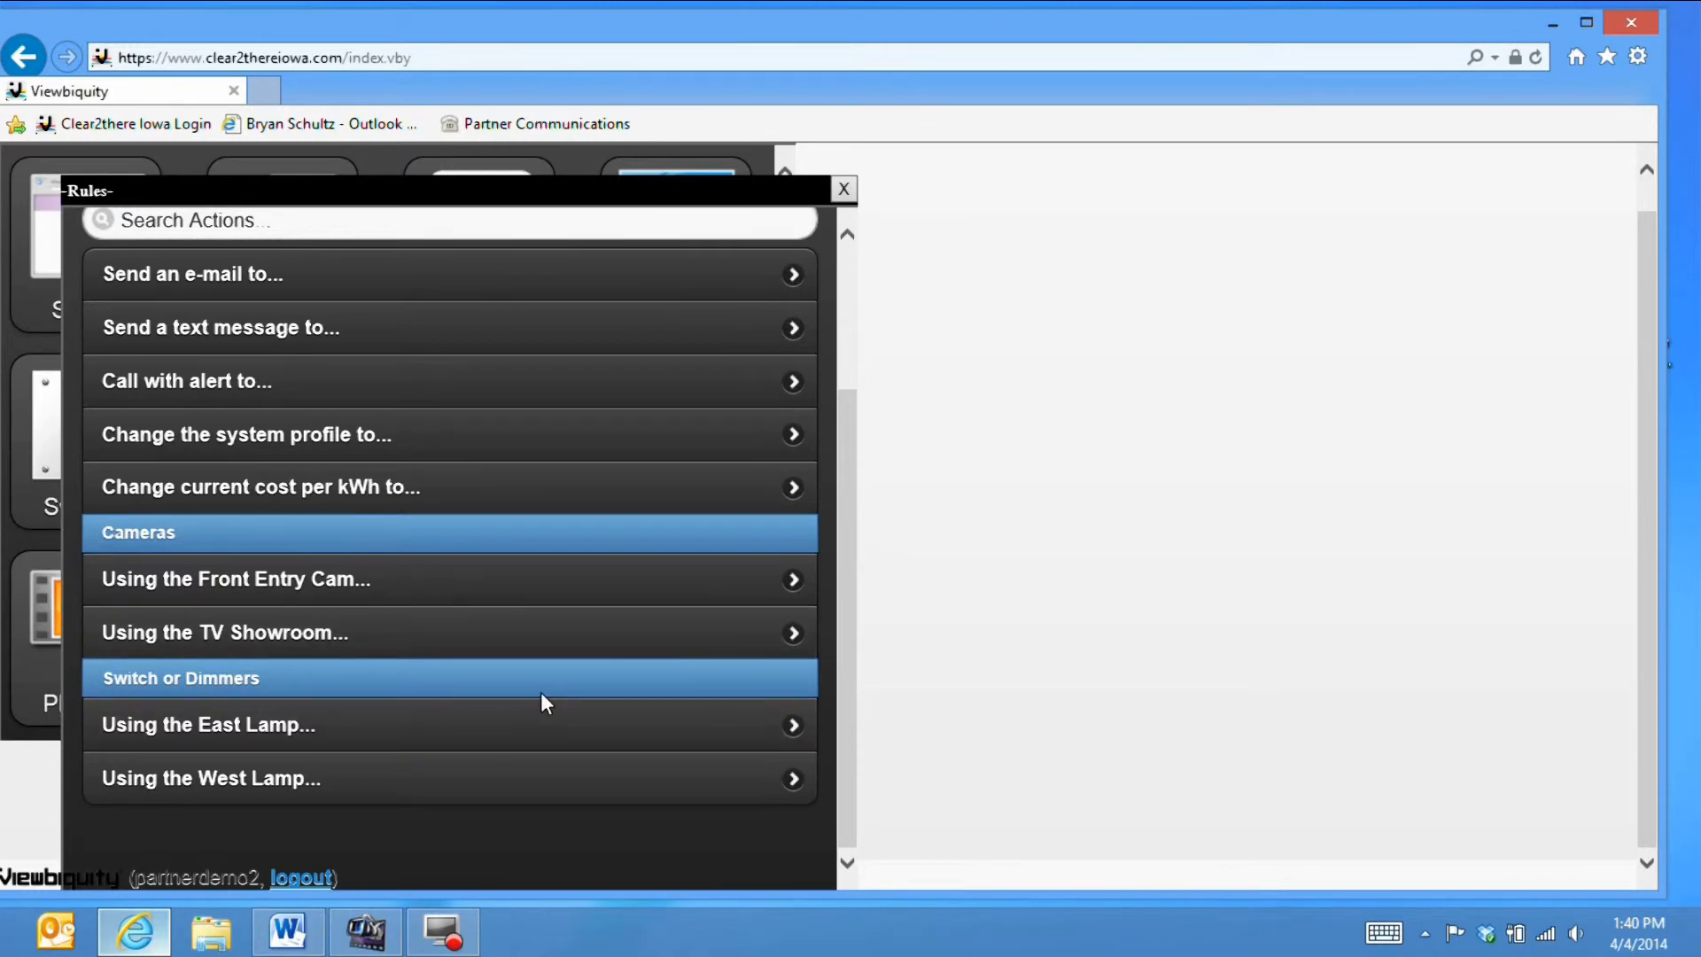
left_click(430, 729)
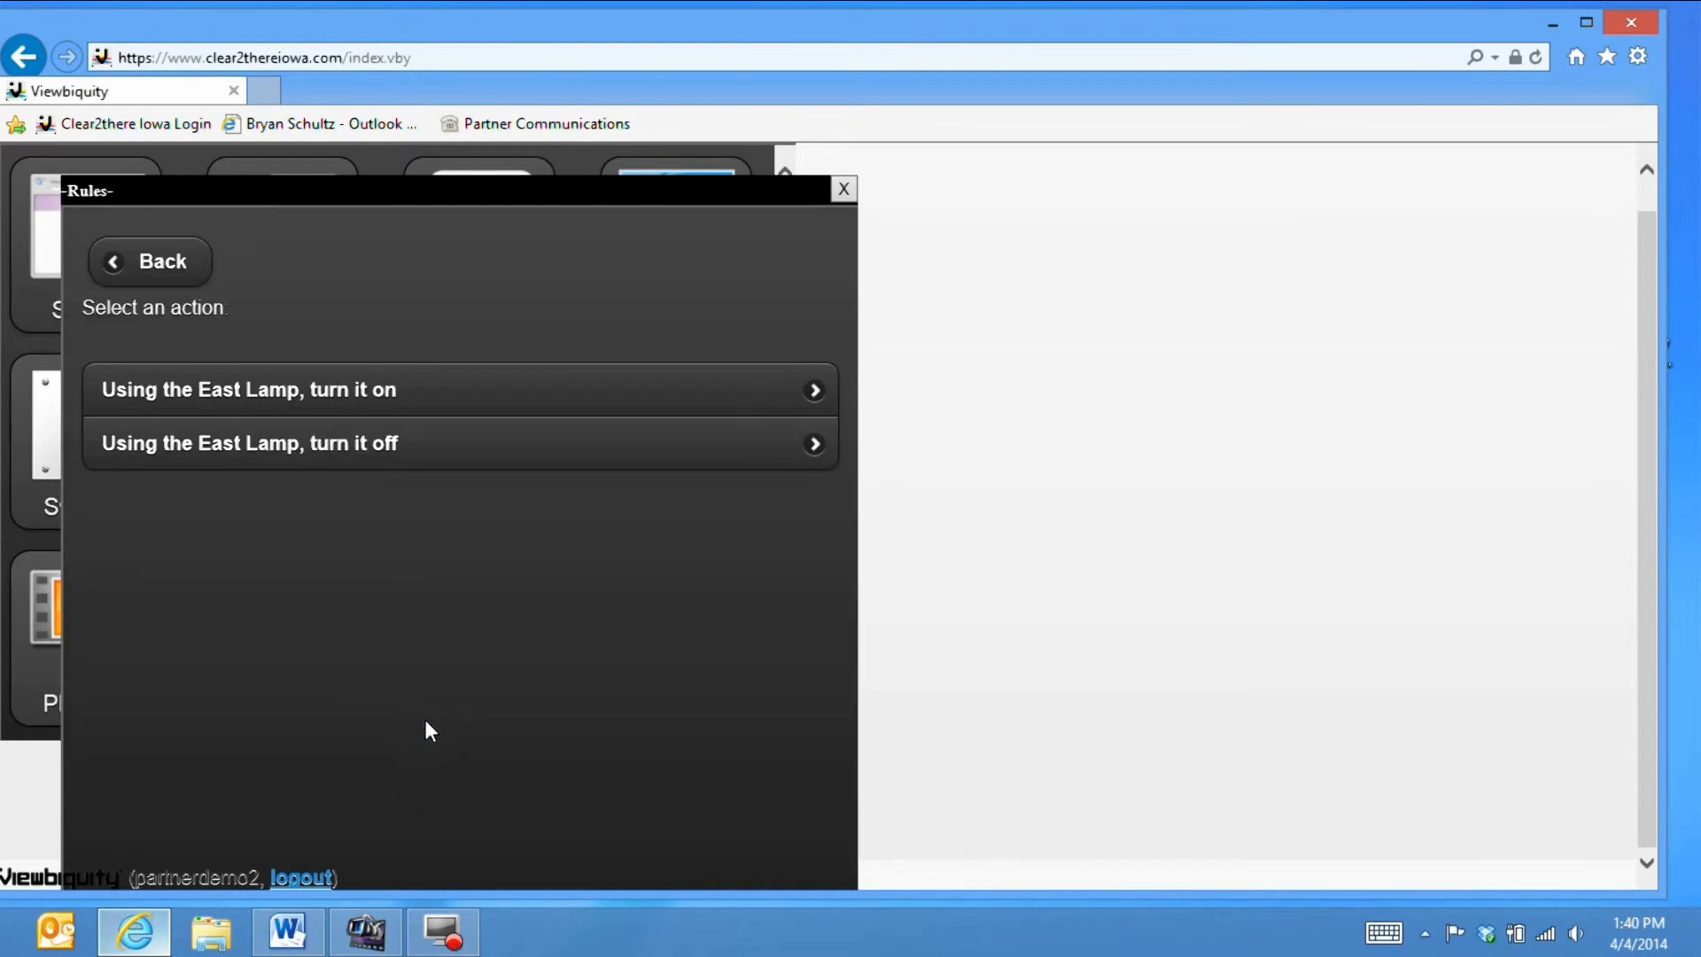
left_click(450, 388)
left_click(447, 453)
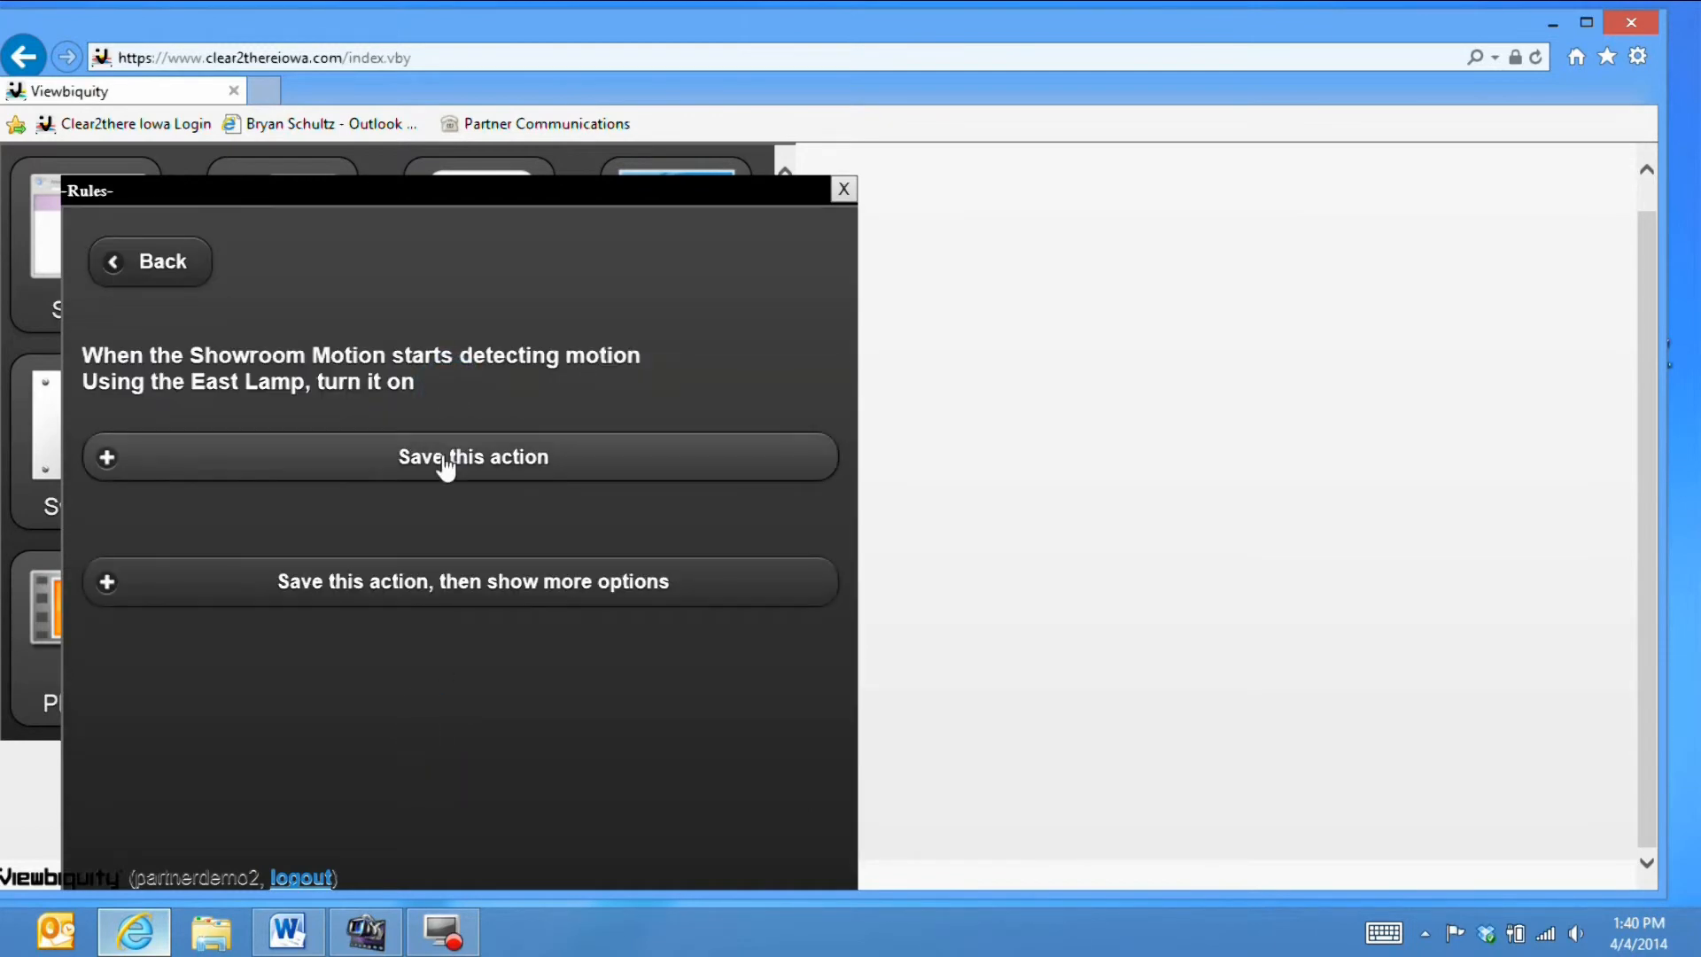
- Add a second Showroom Motion action that turns on the West Lamp
scroll(460, 523, "down", 3)
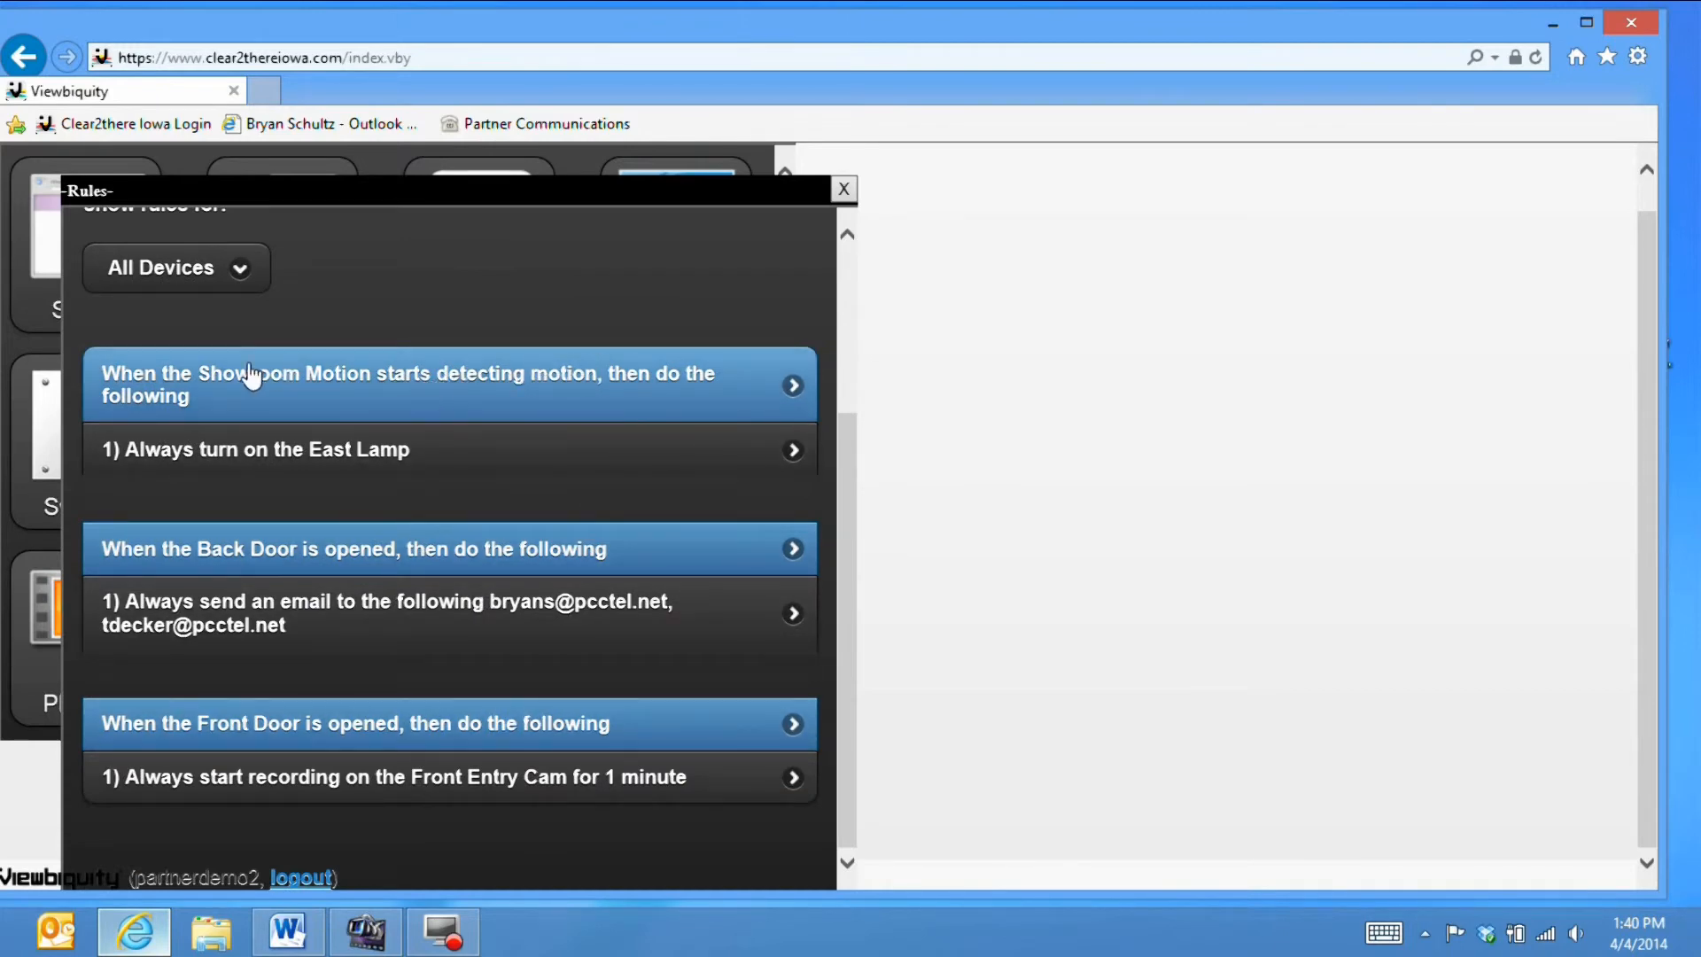
left_click(502, 397)
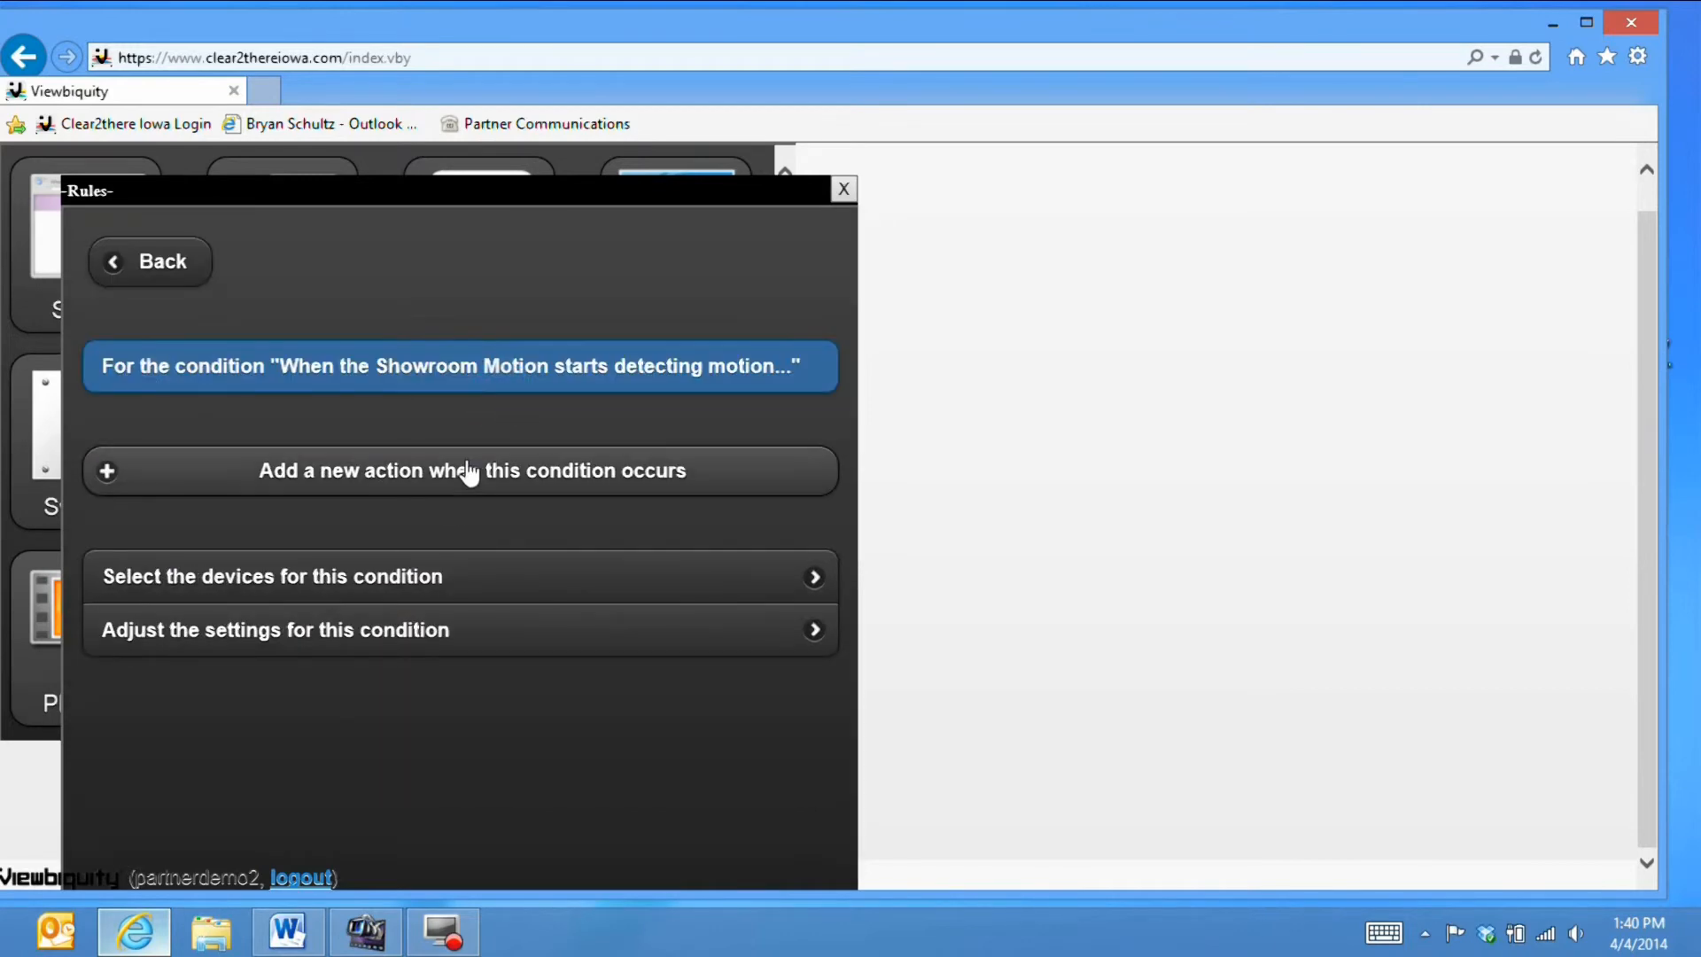
left_click(469, 474)
scroll(486, 597, "down", 3)
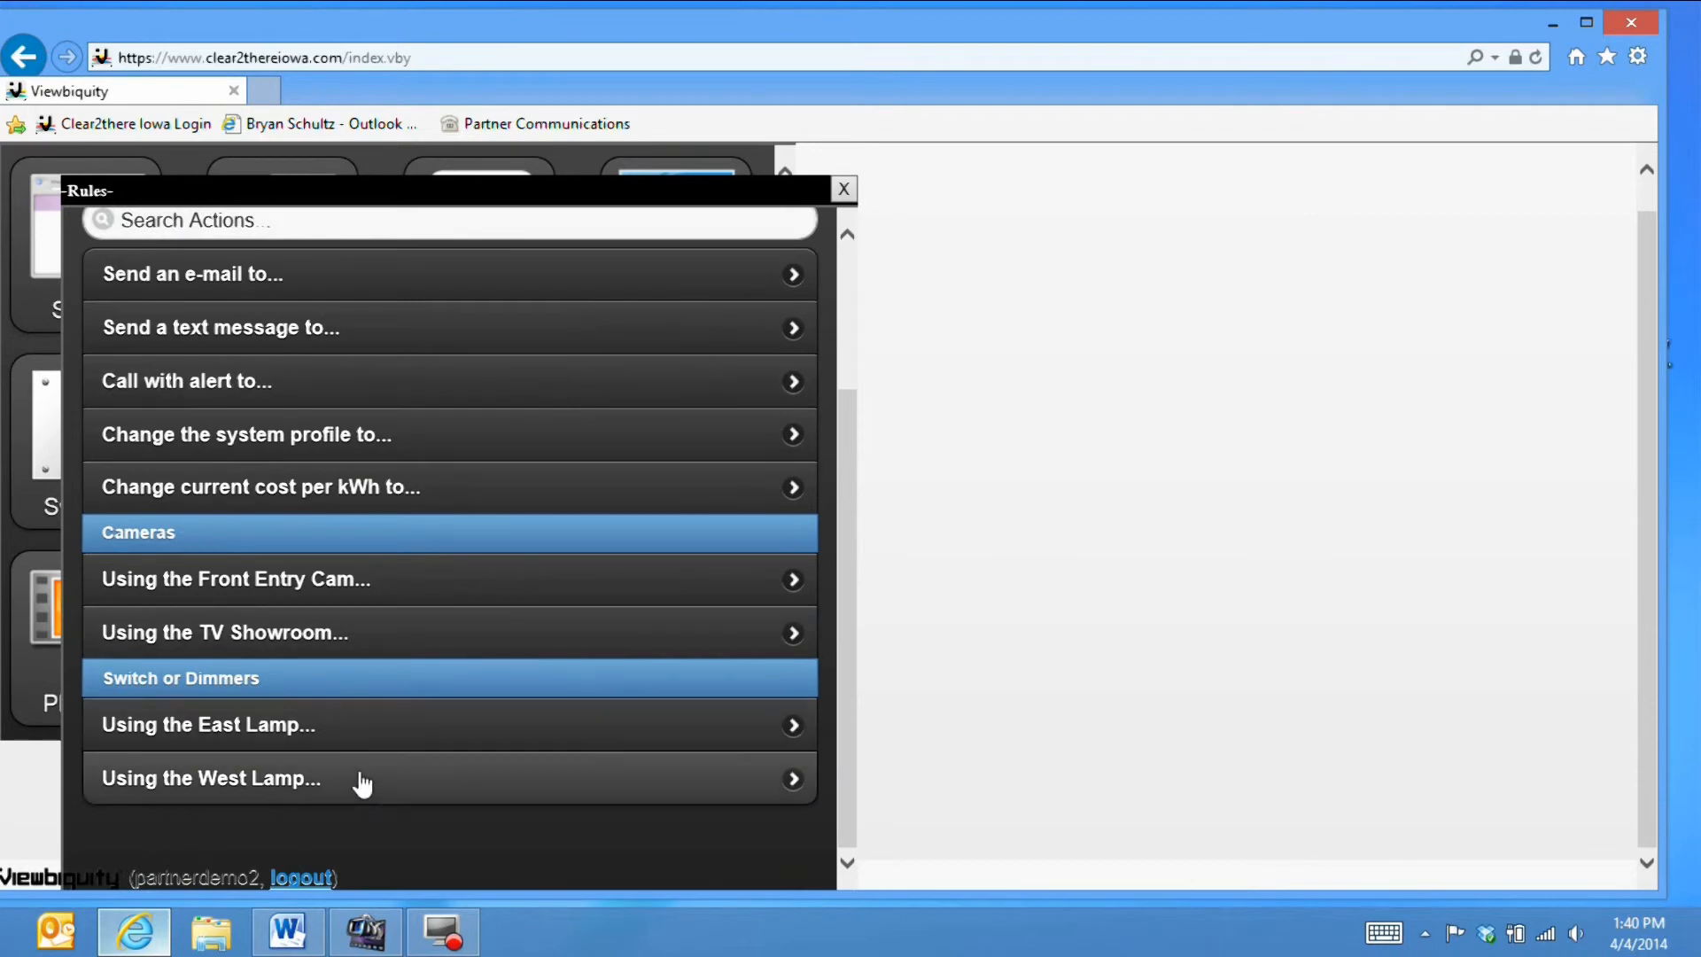
left_click(362, 782)
left_click(403, 387)
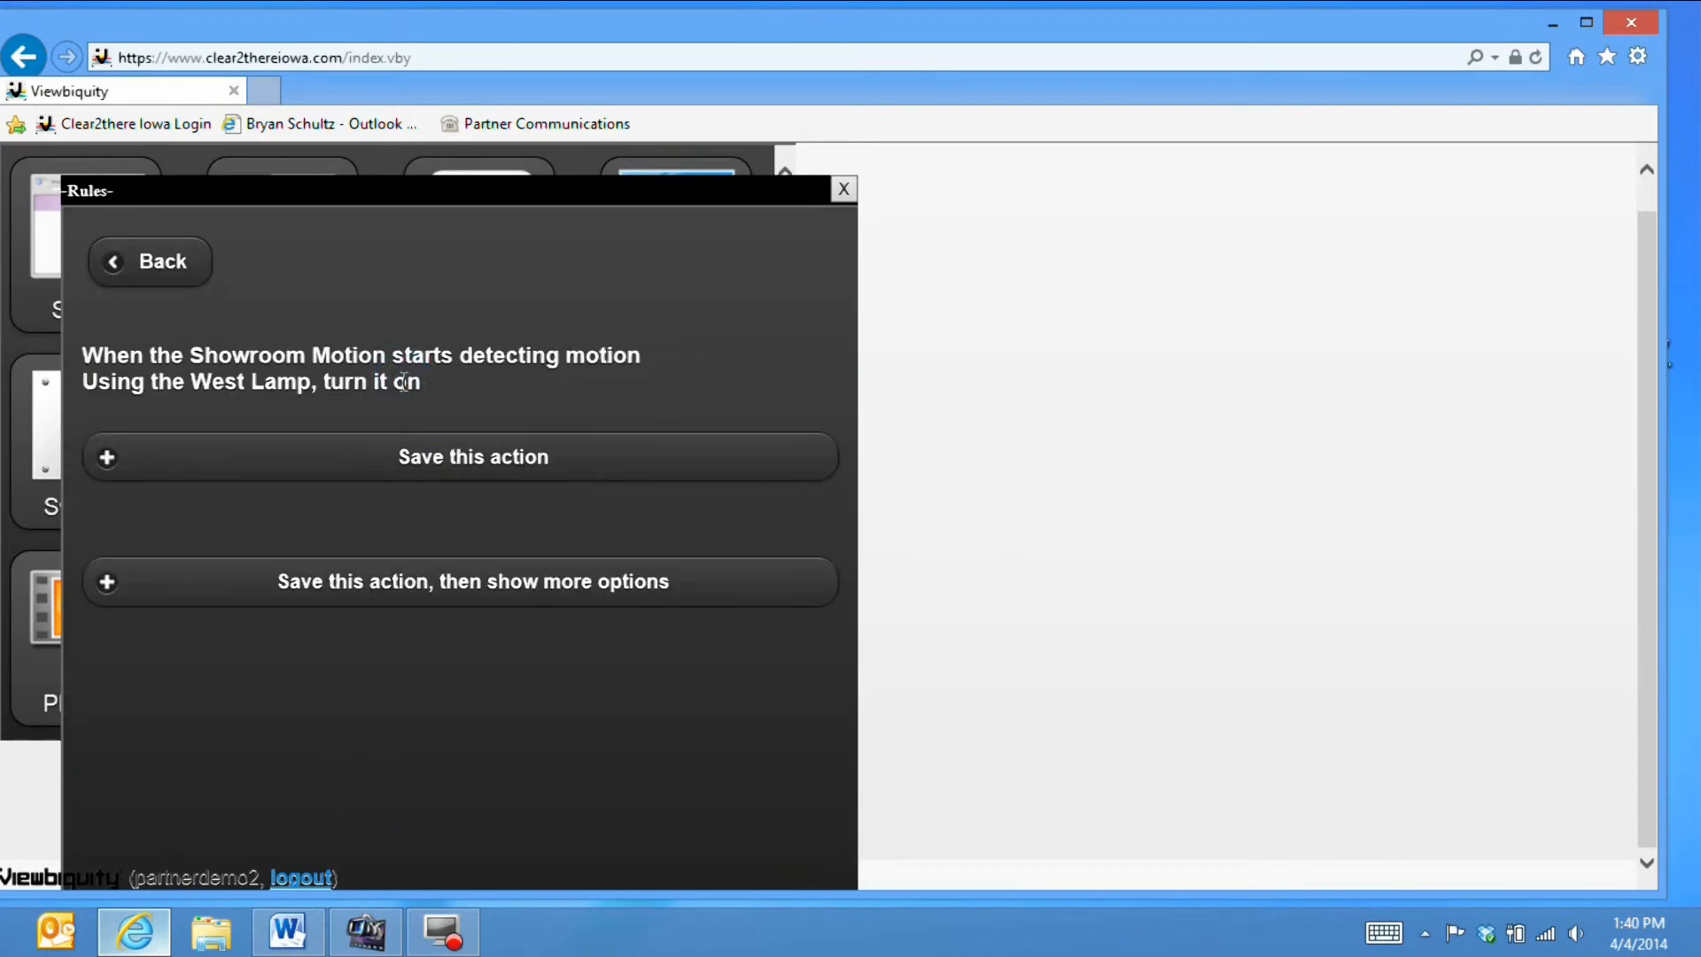
left_click(411, 453)
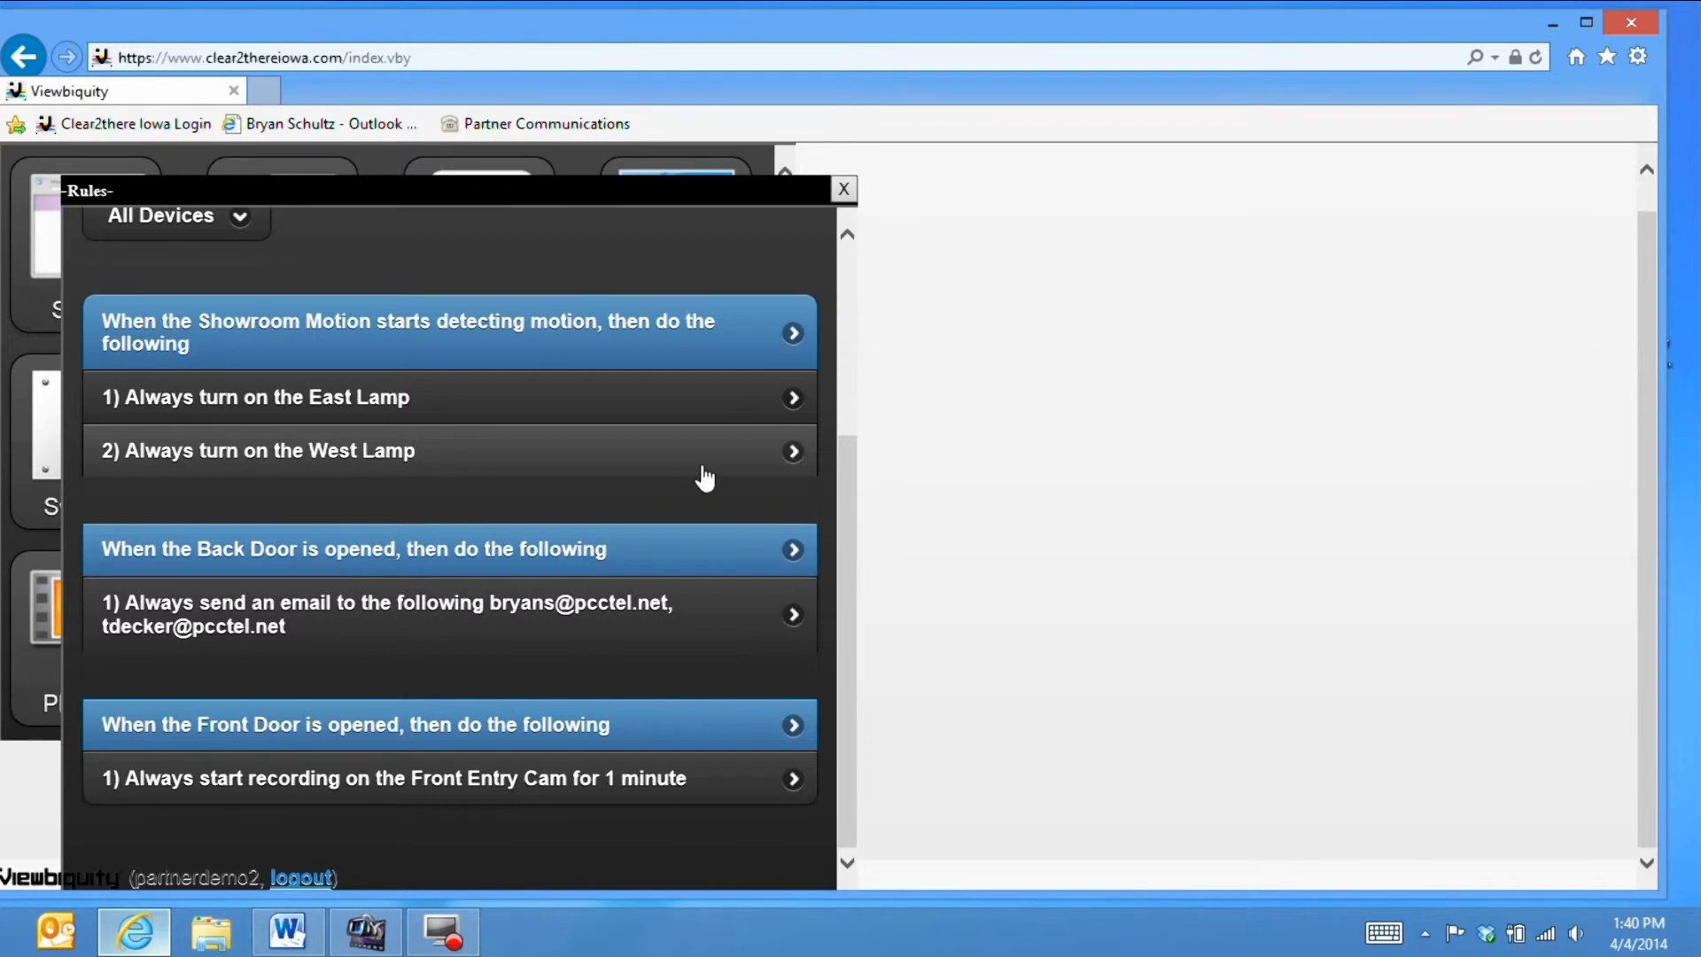
left_click(638, 394)
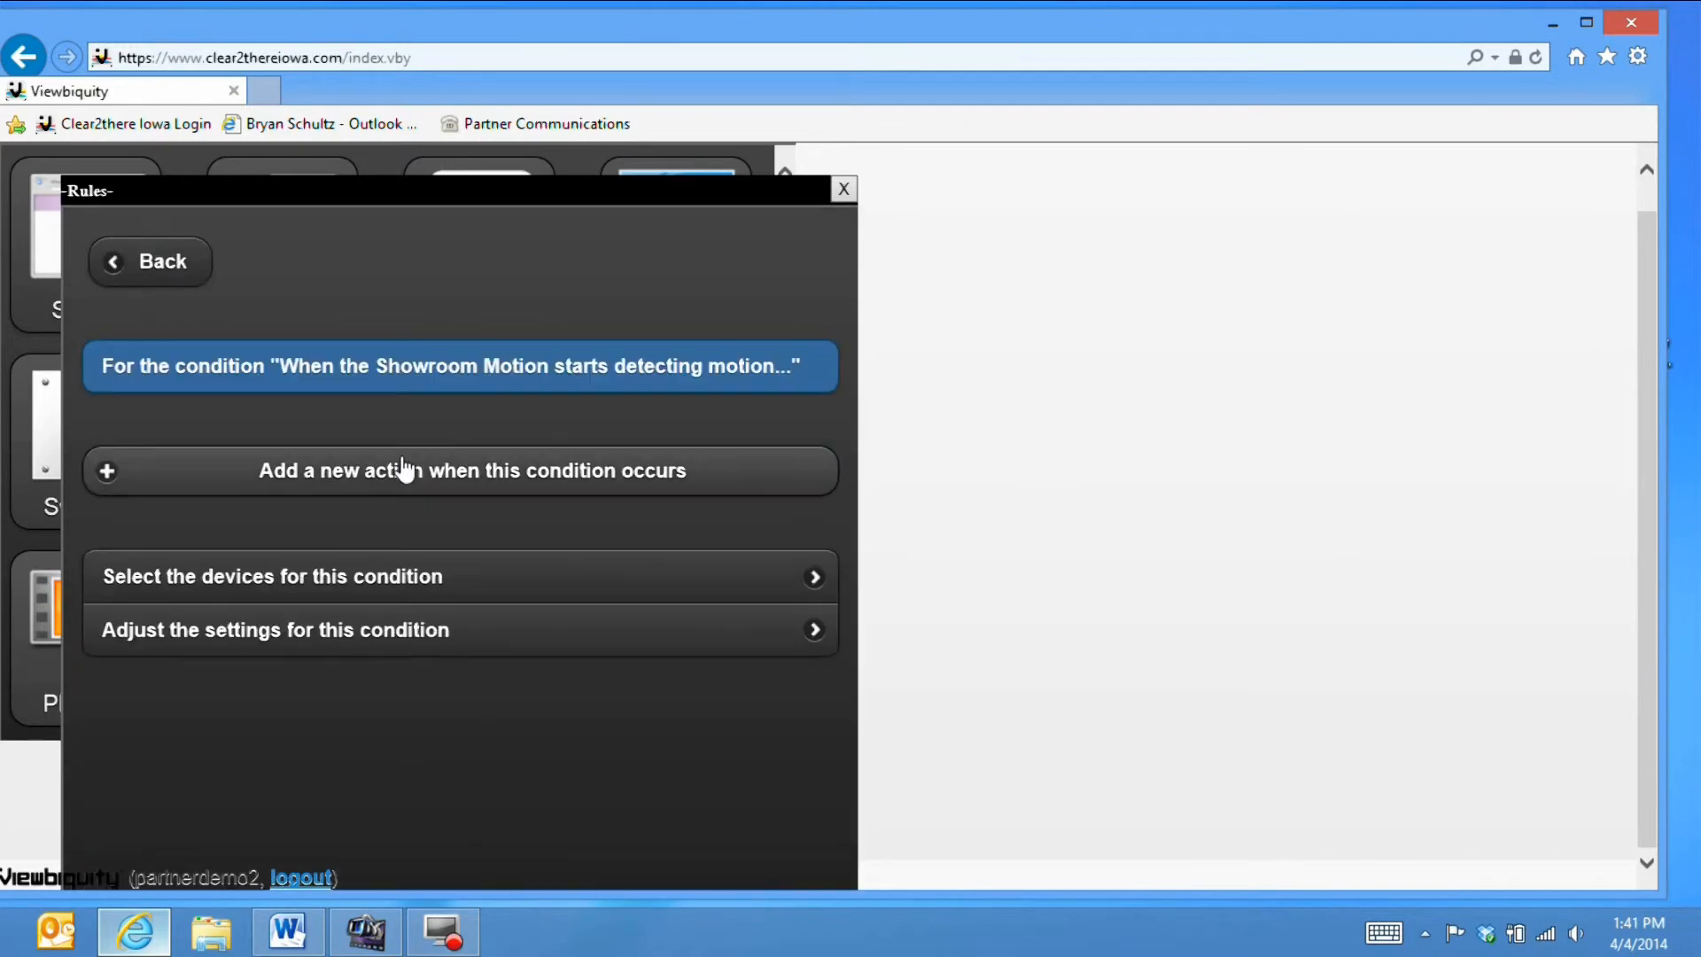
- Add a Showroom Motion action e-mailing a TV Showroom snapshot to two recipients' addresses
left_click(402, 469)
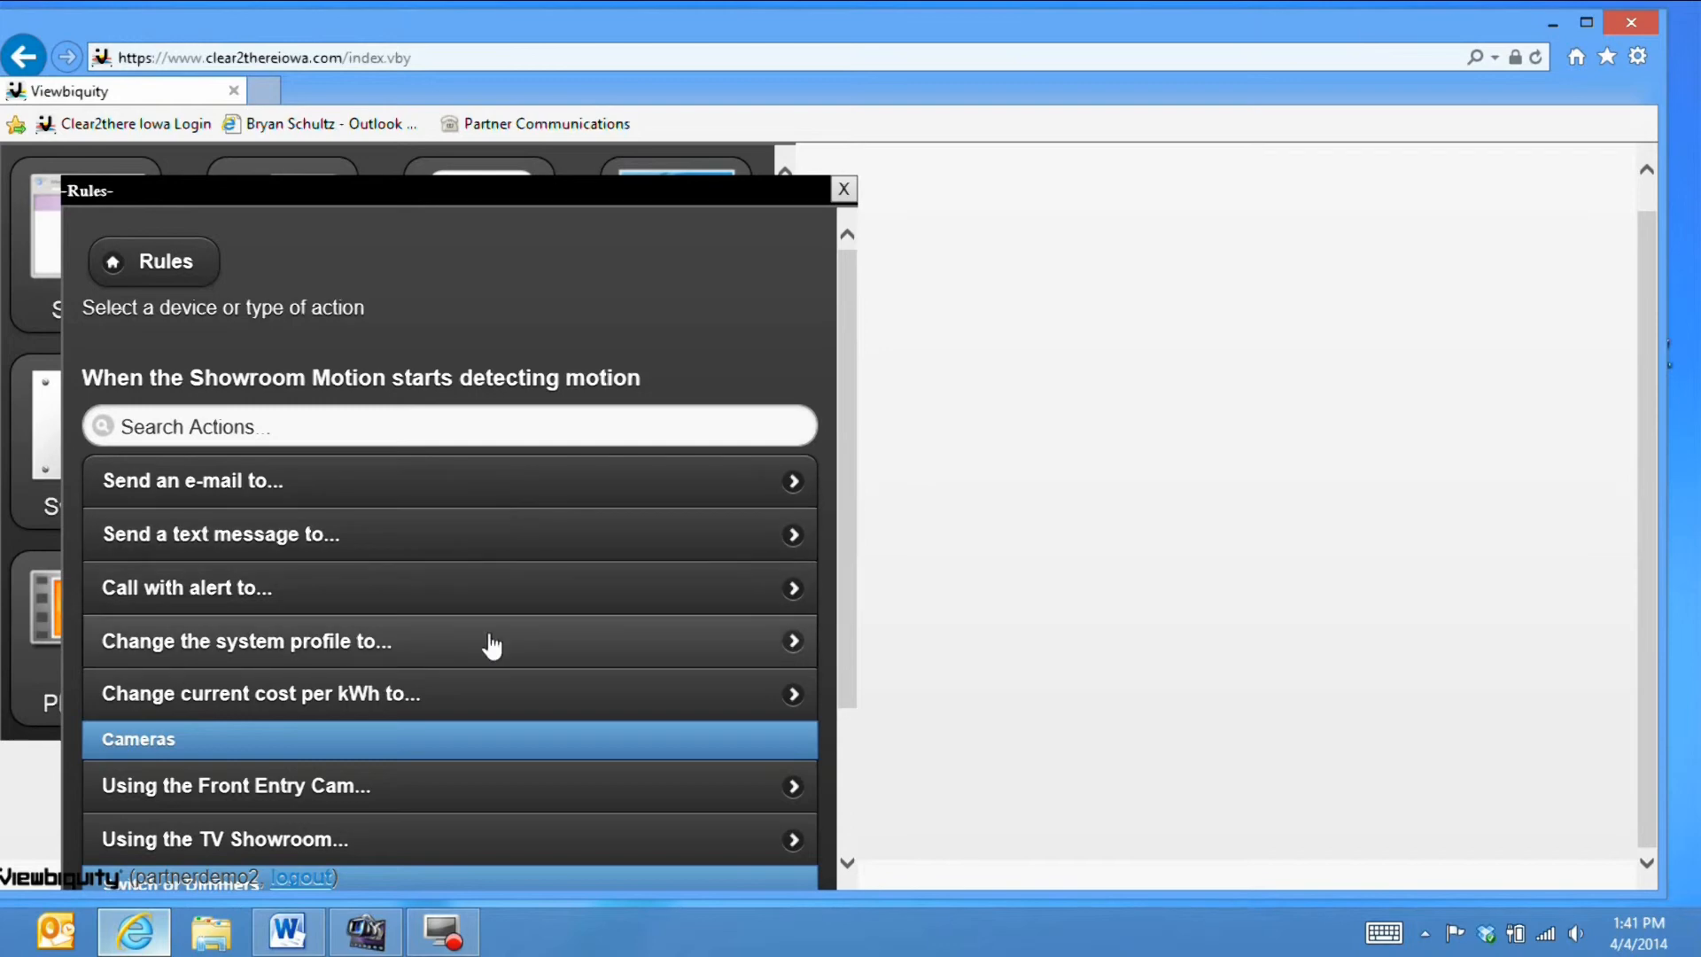
scroll(606, 601, "down", 1)
scroll(606, 603, "down", 1)
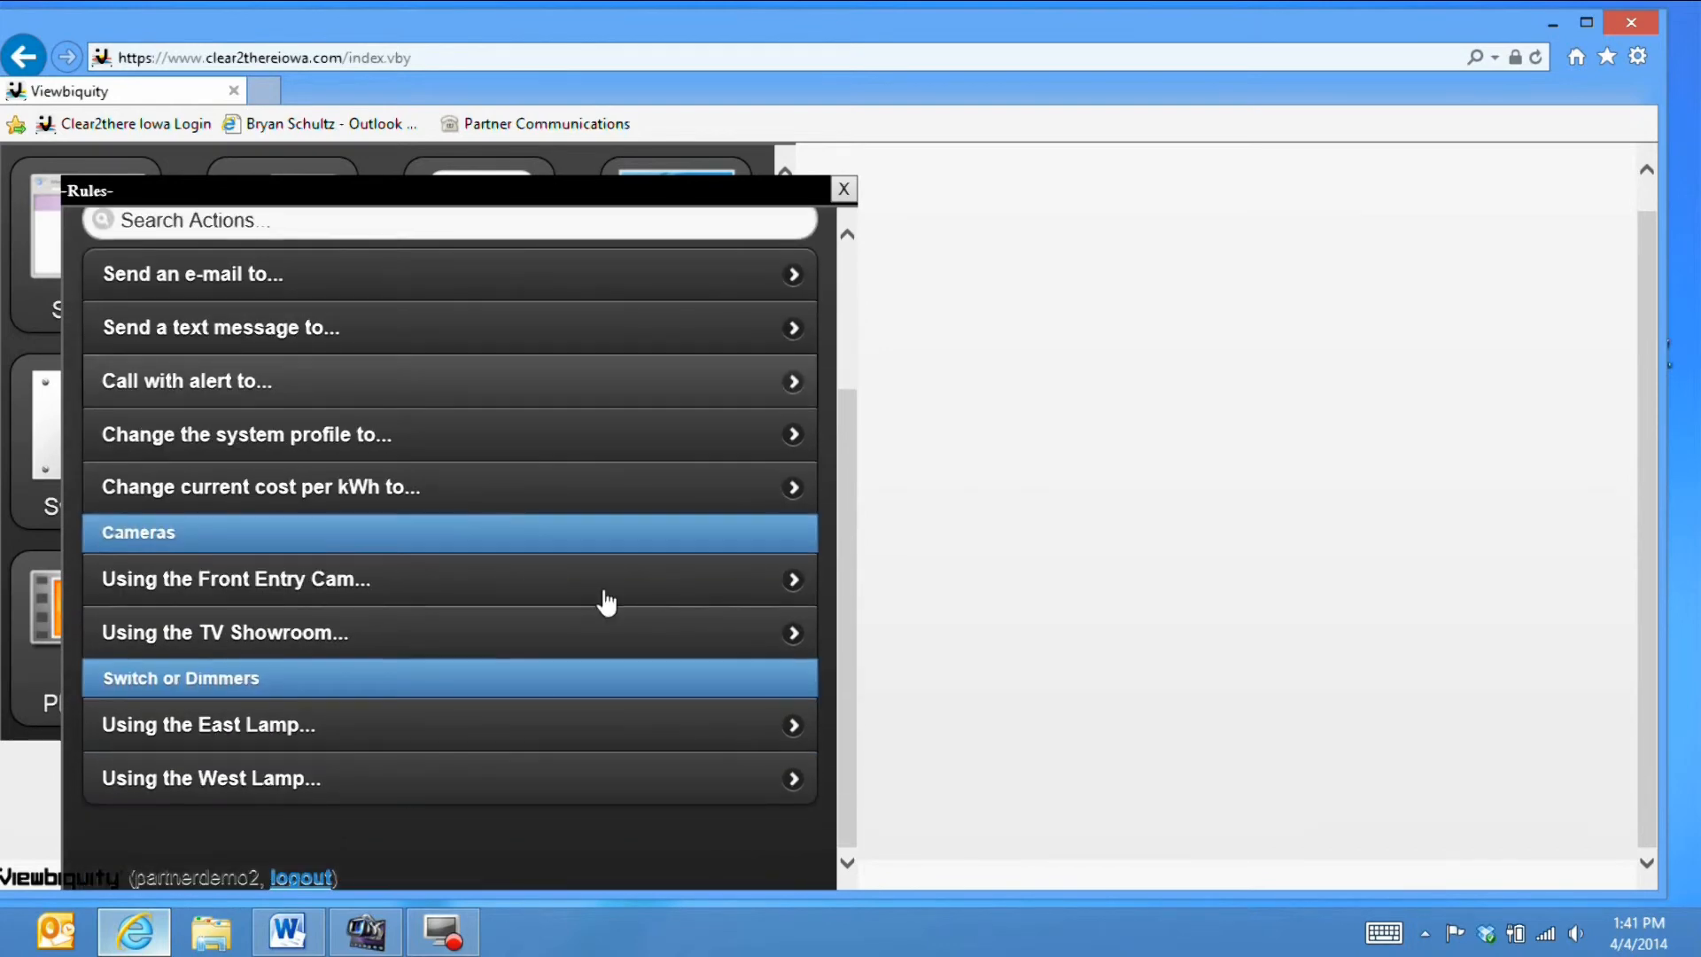
left_click(235, 634)
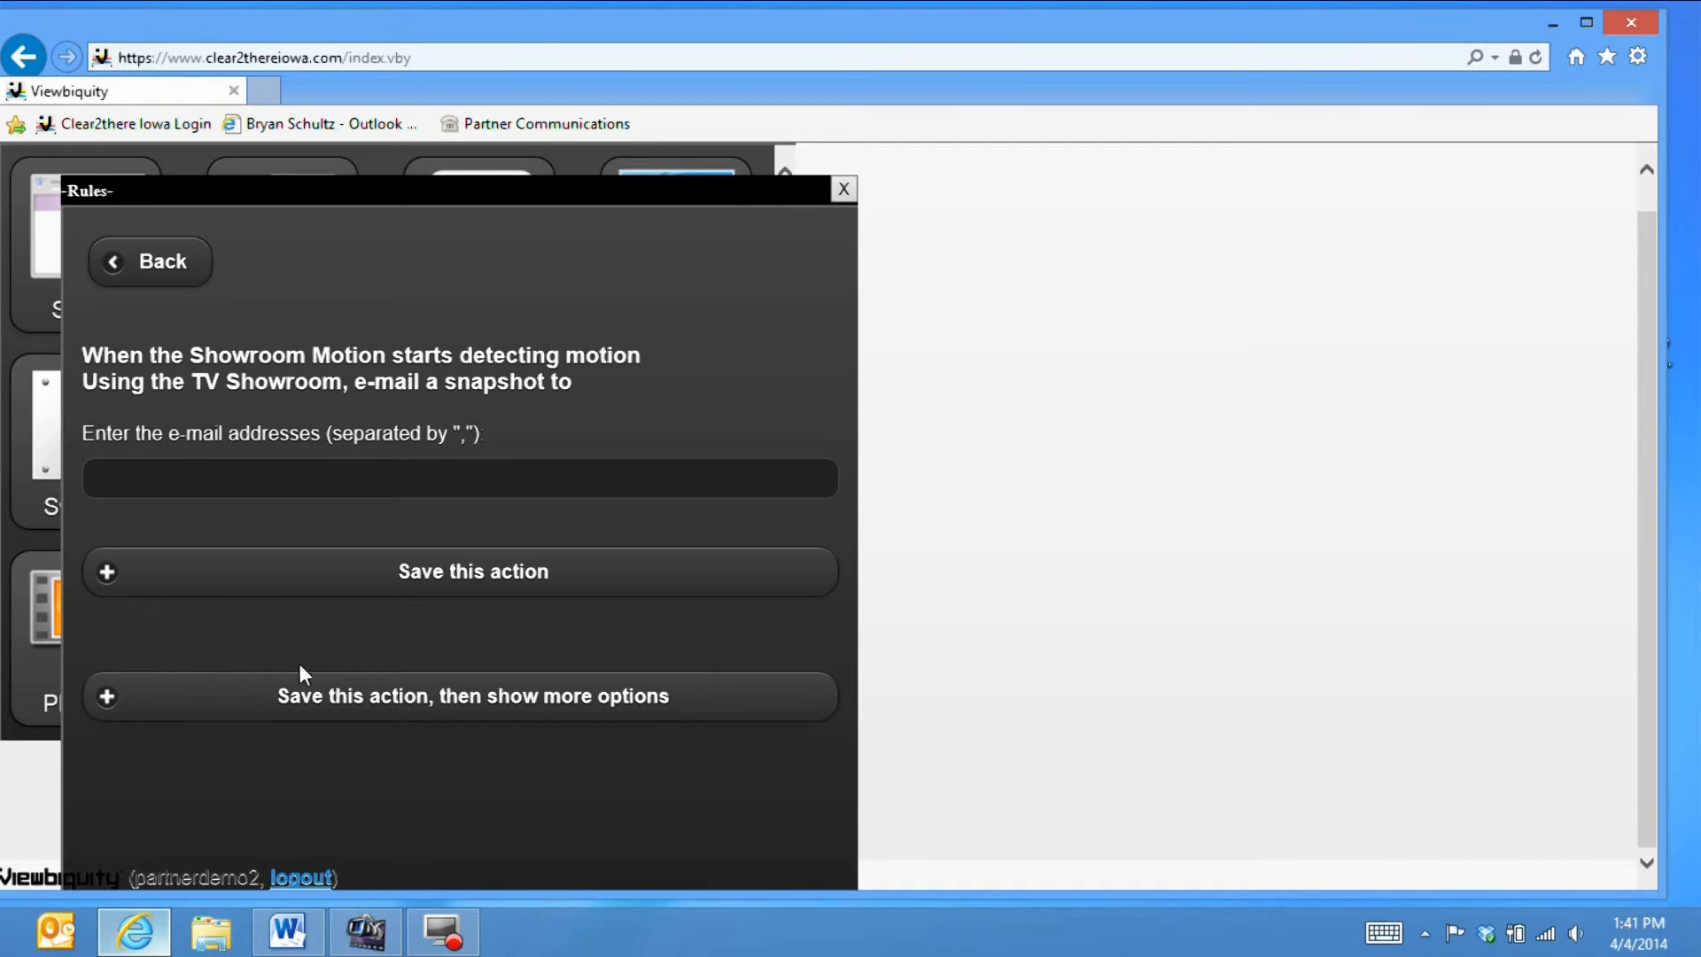
left_click(277, 473)
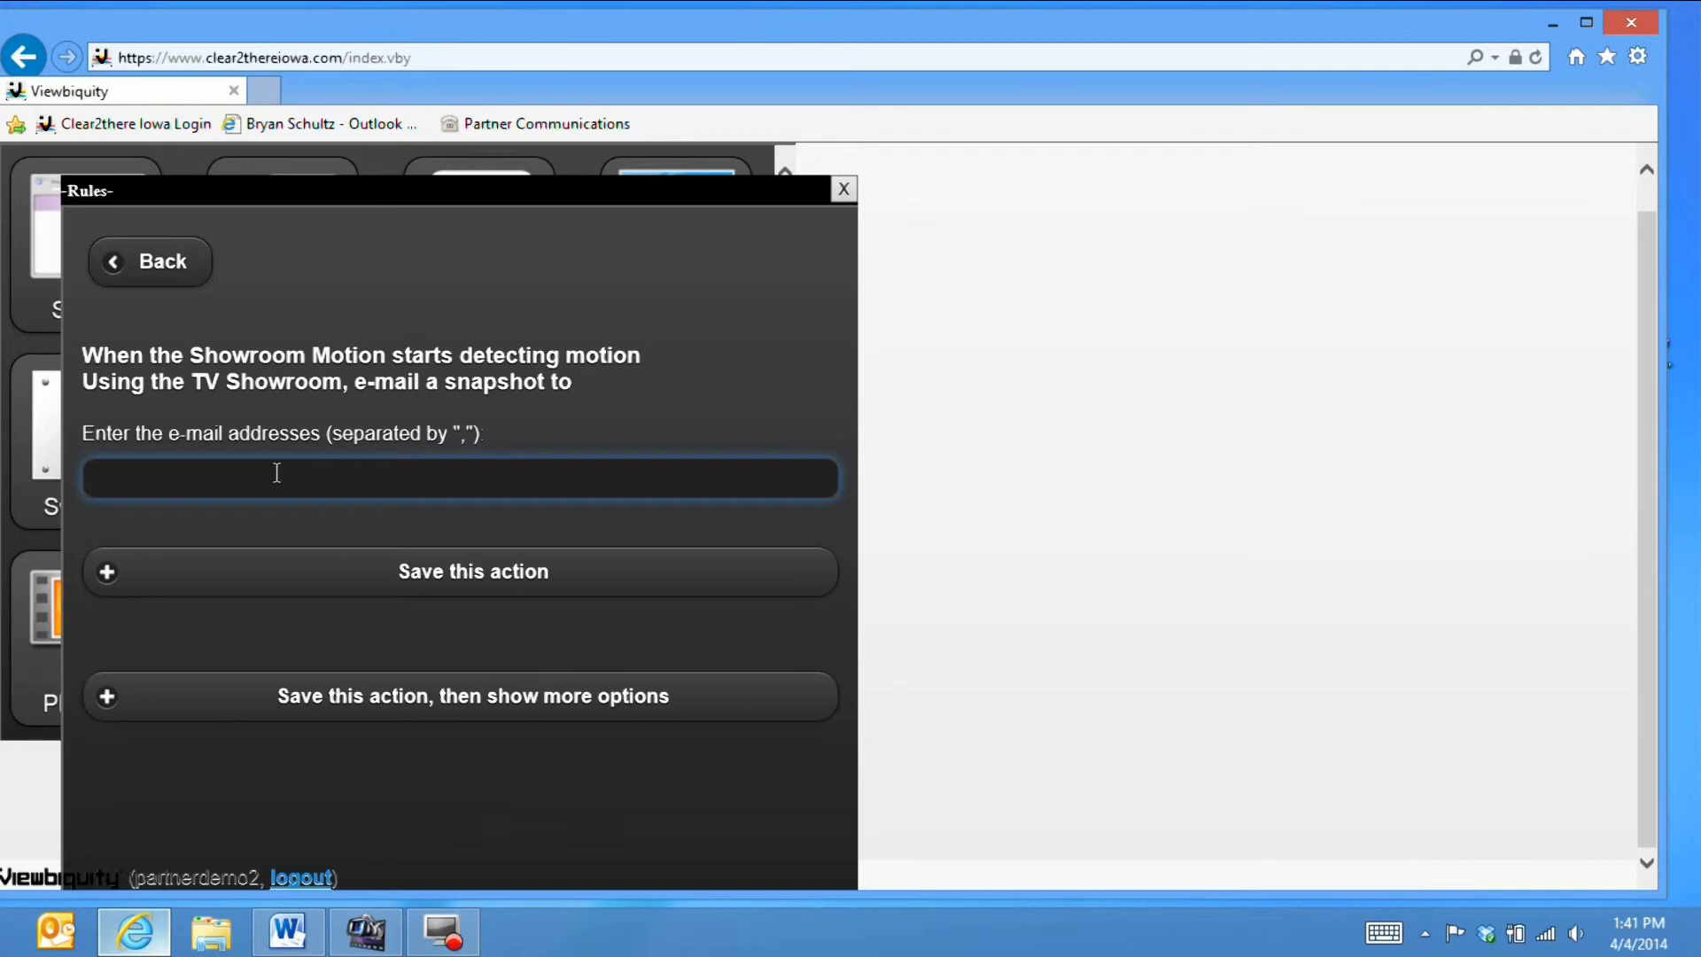
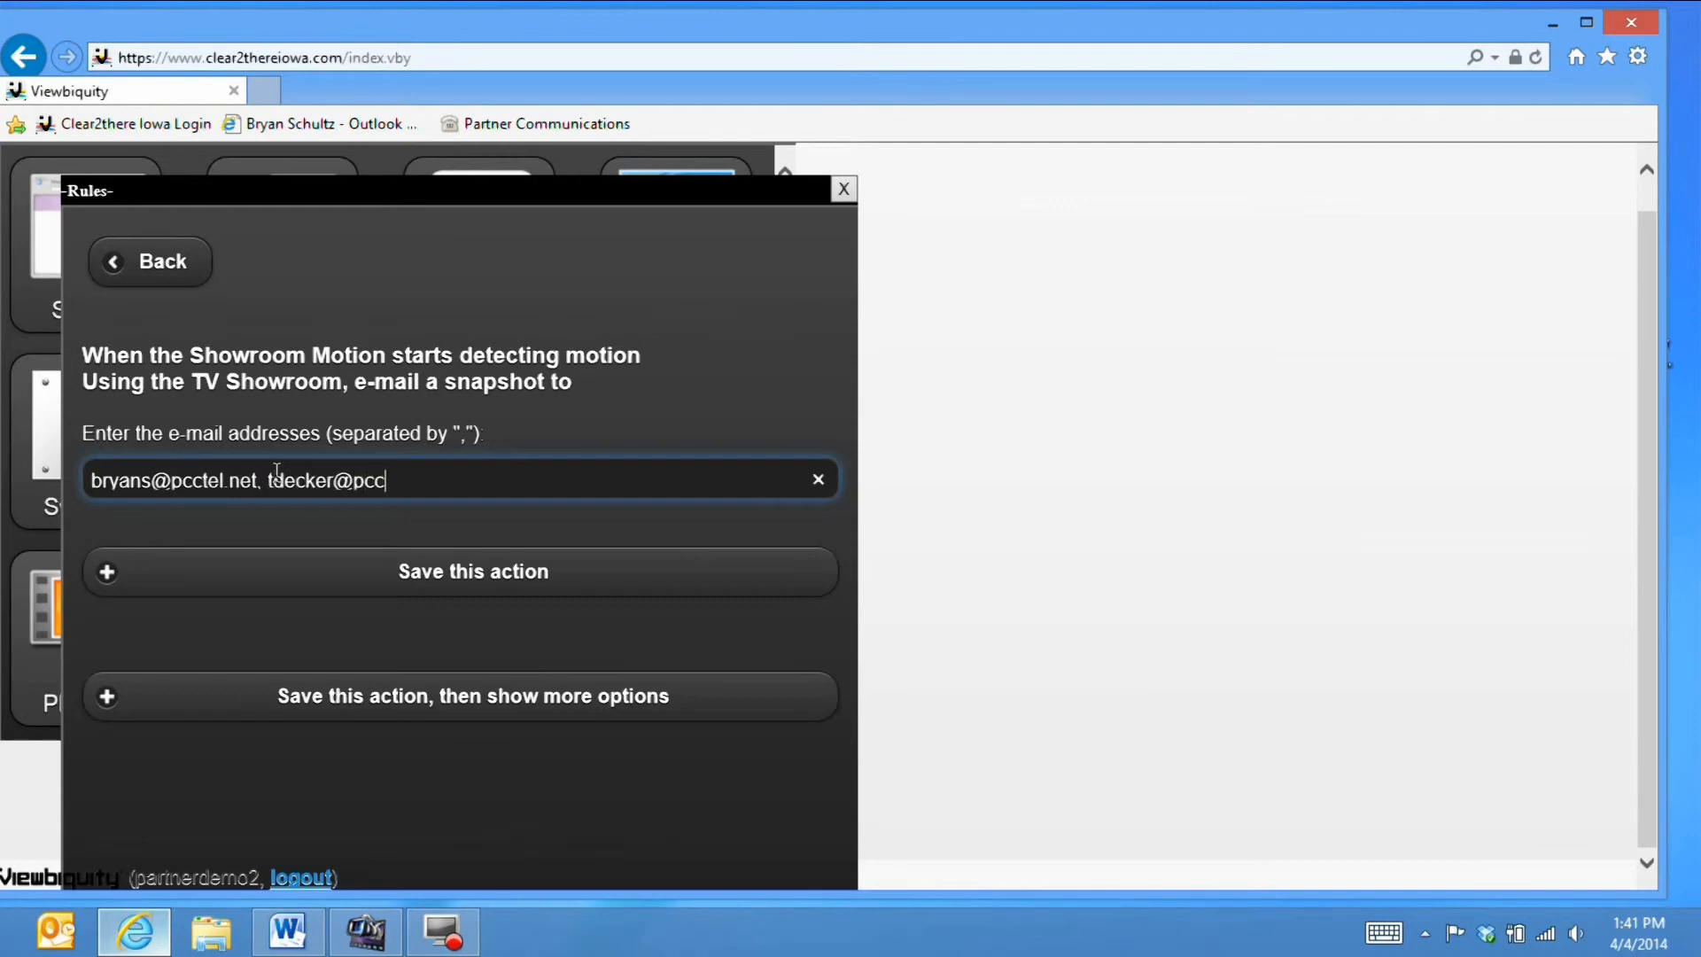
left_click(292, 558)
scroll(295, 565, "down", 5)
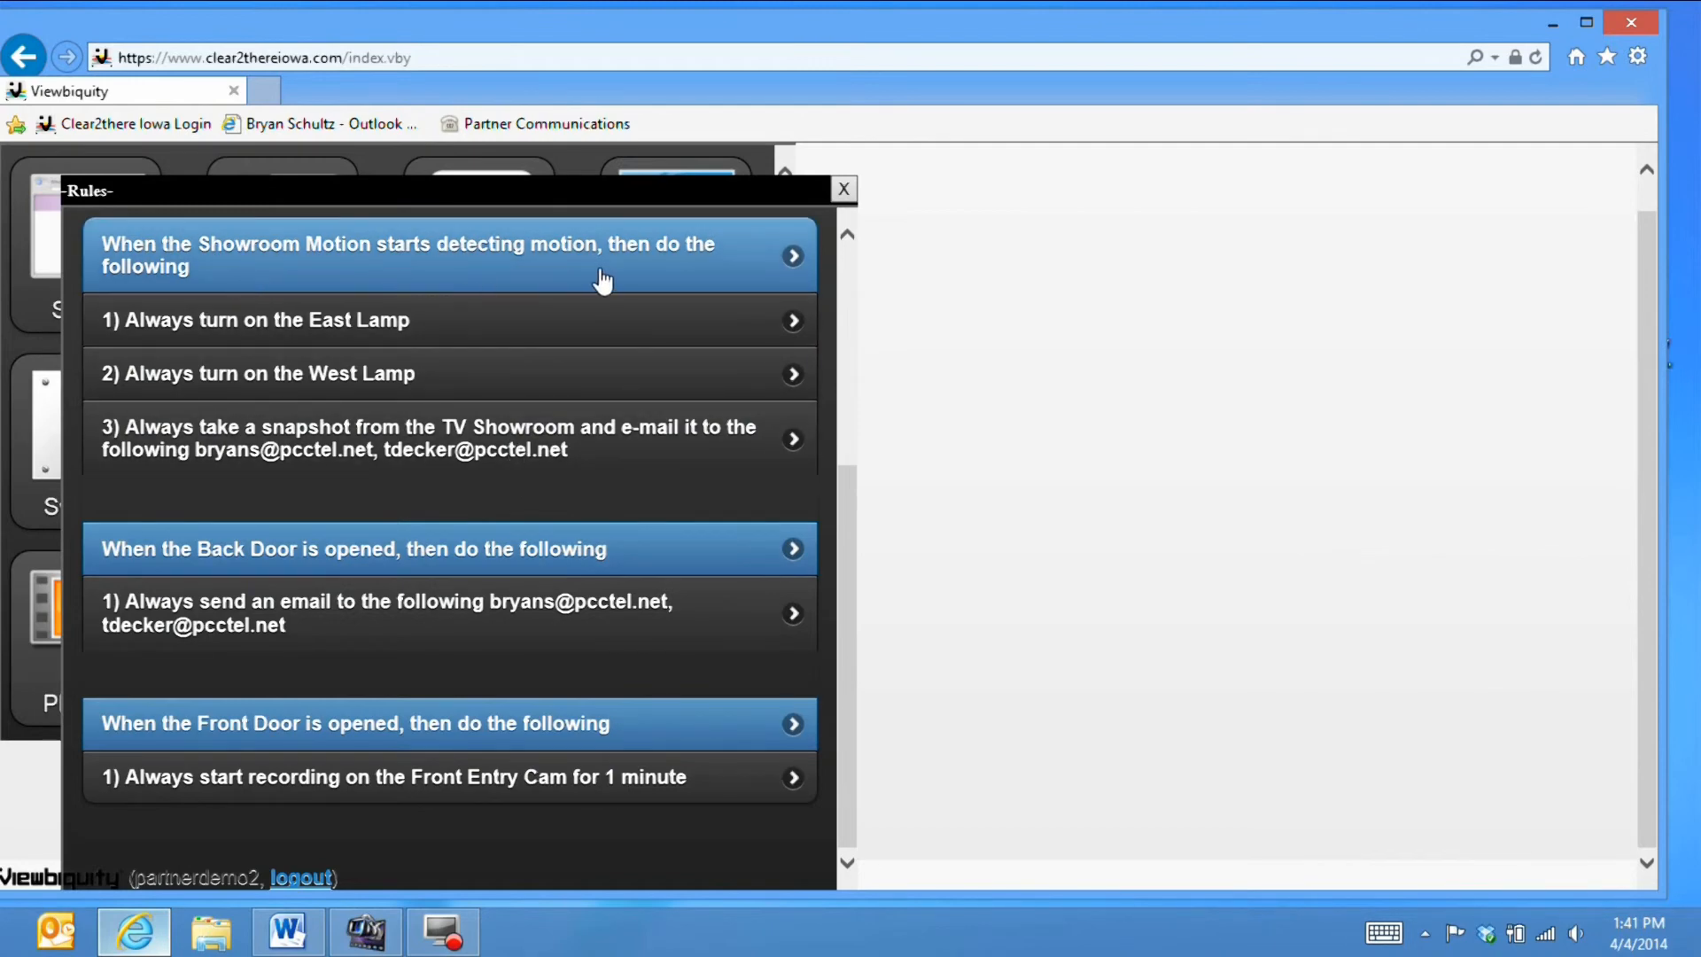
- Set the TV Showroom snapshot e-mail action's delay to 4 seconds
left_click(481, 454)
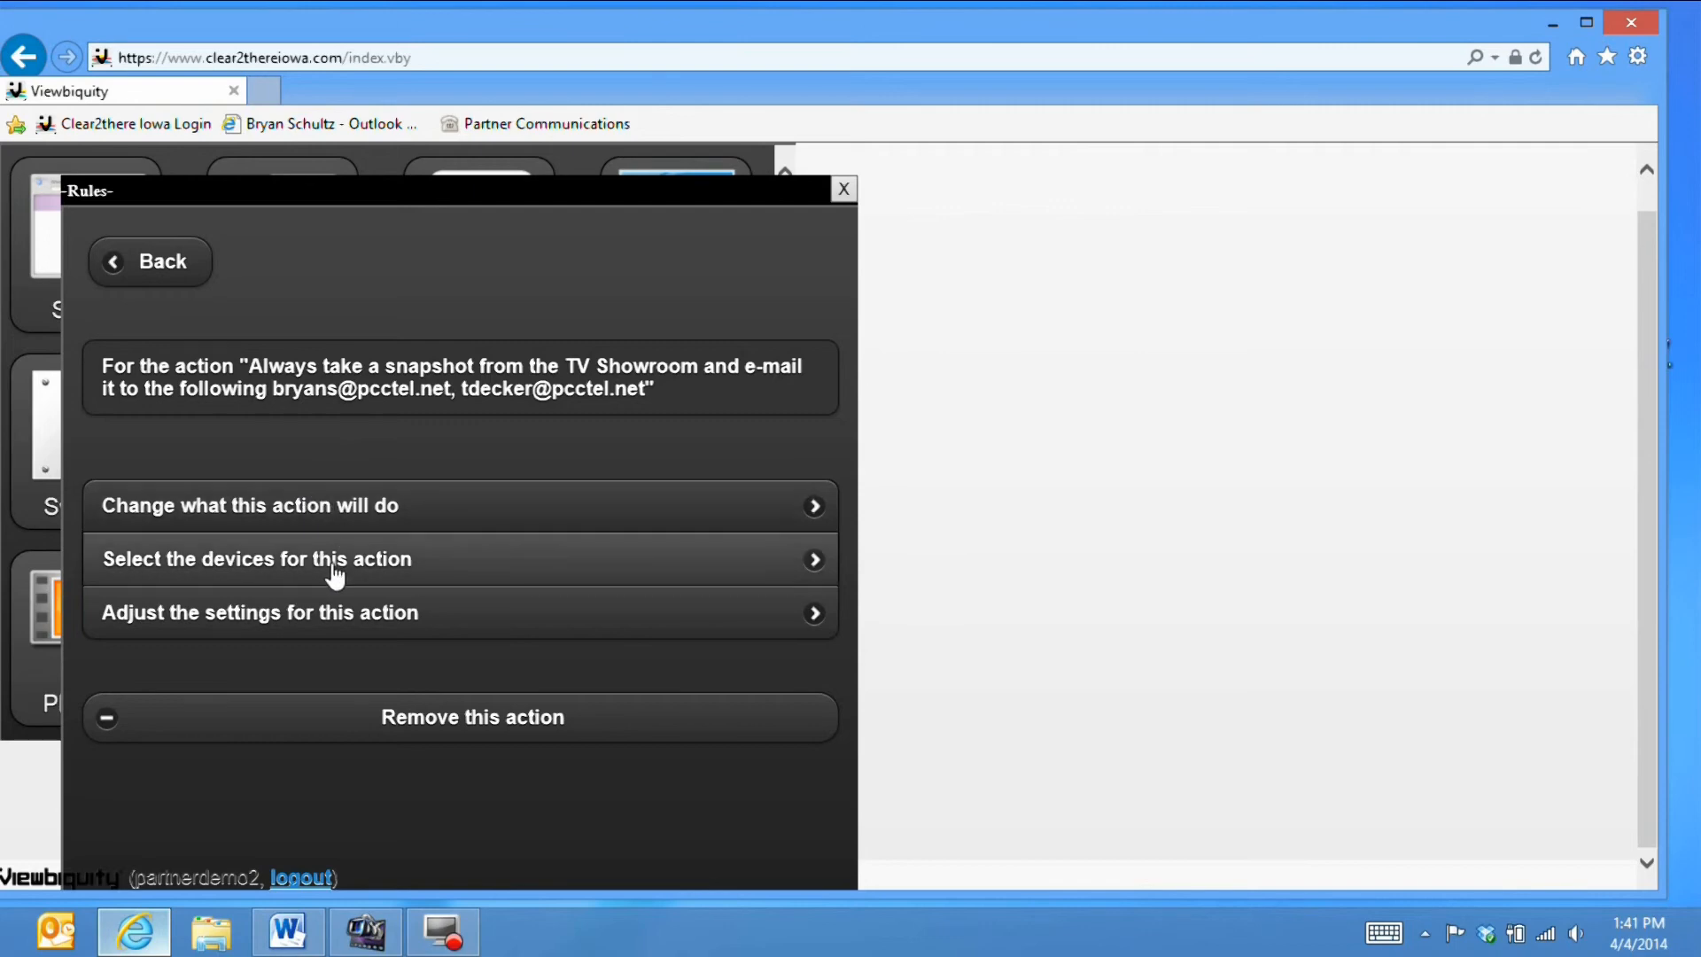
left_click(474, 615)
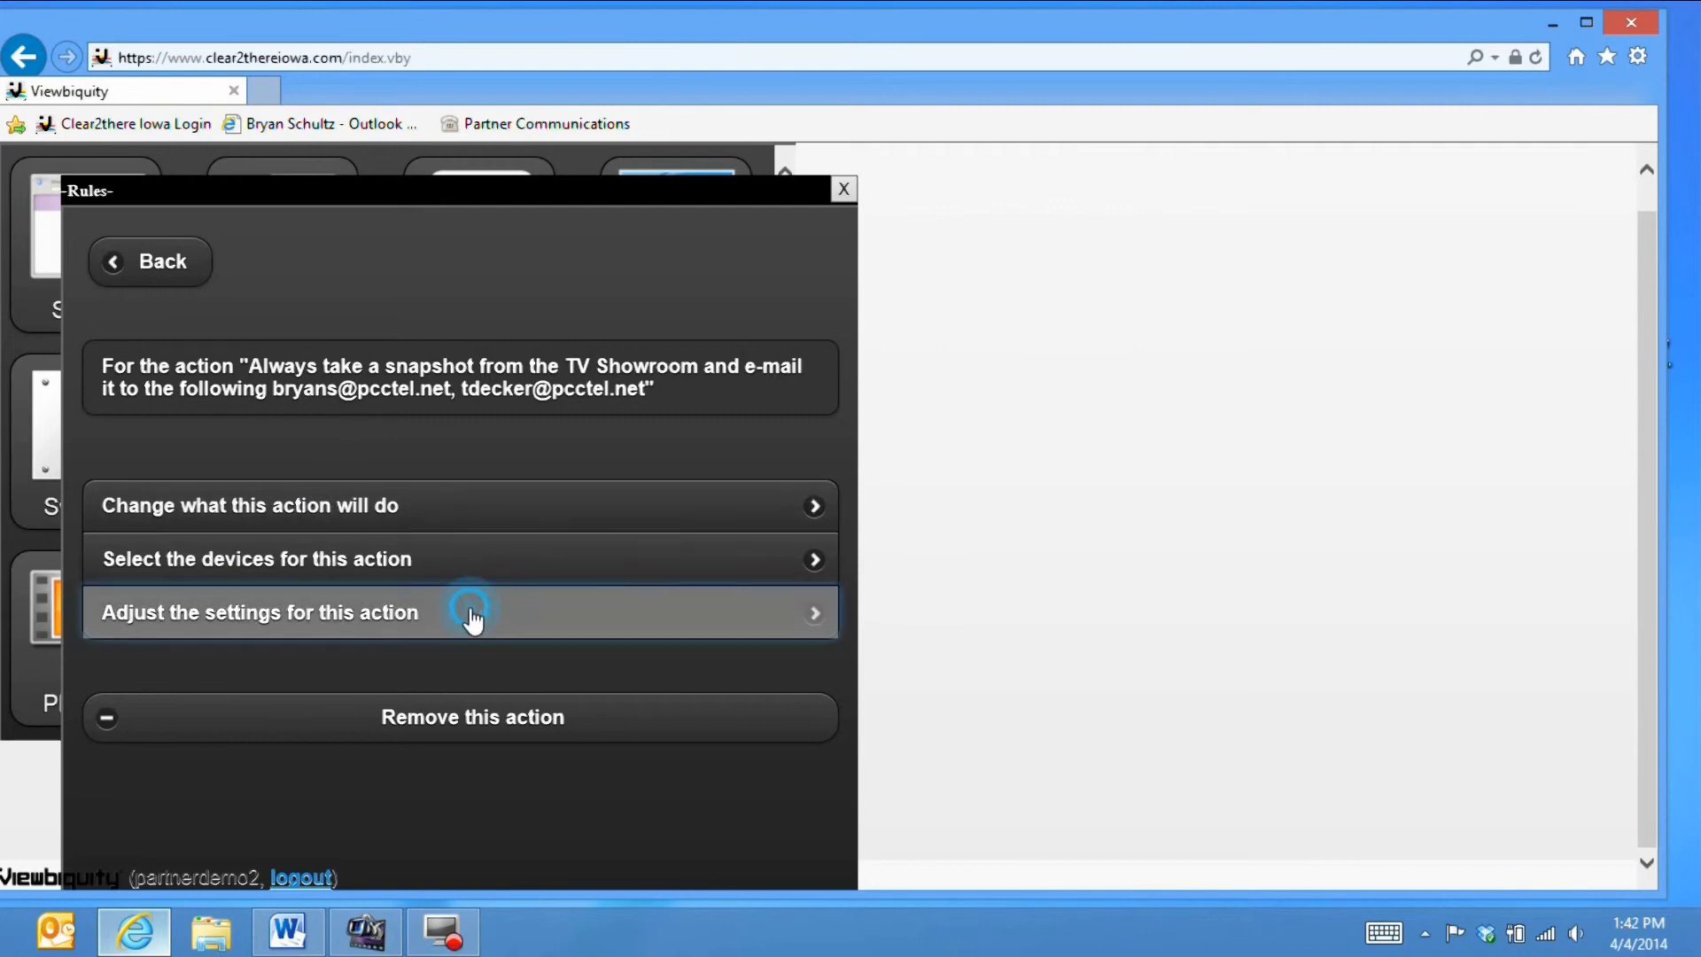
left_click(227, 471)
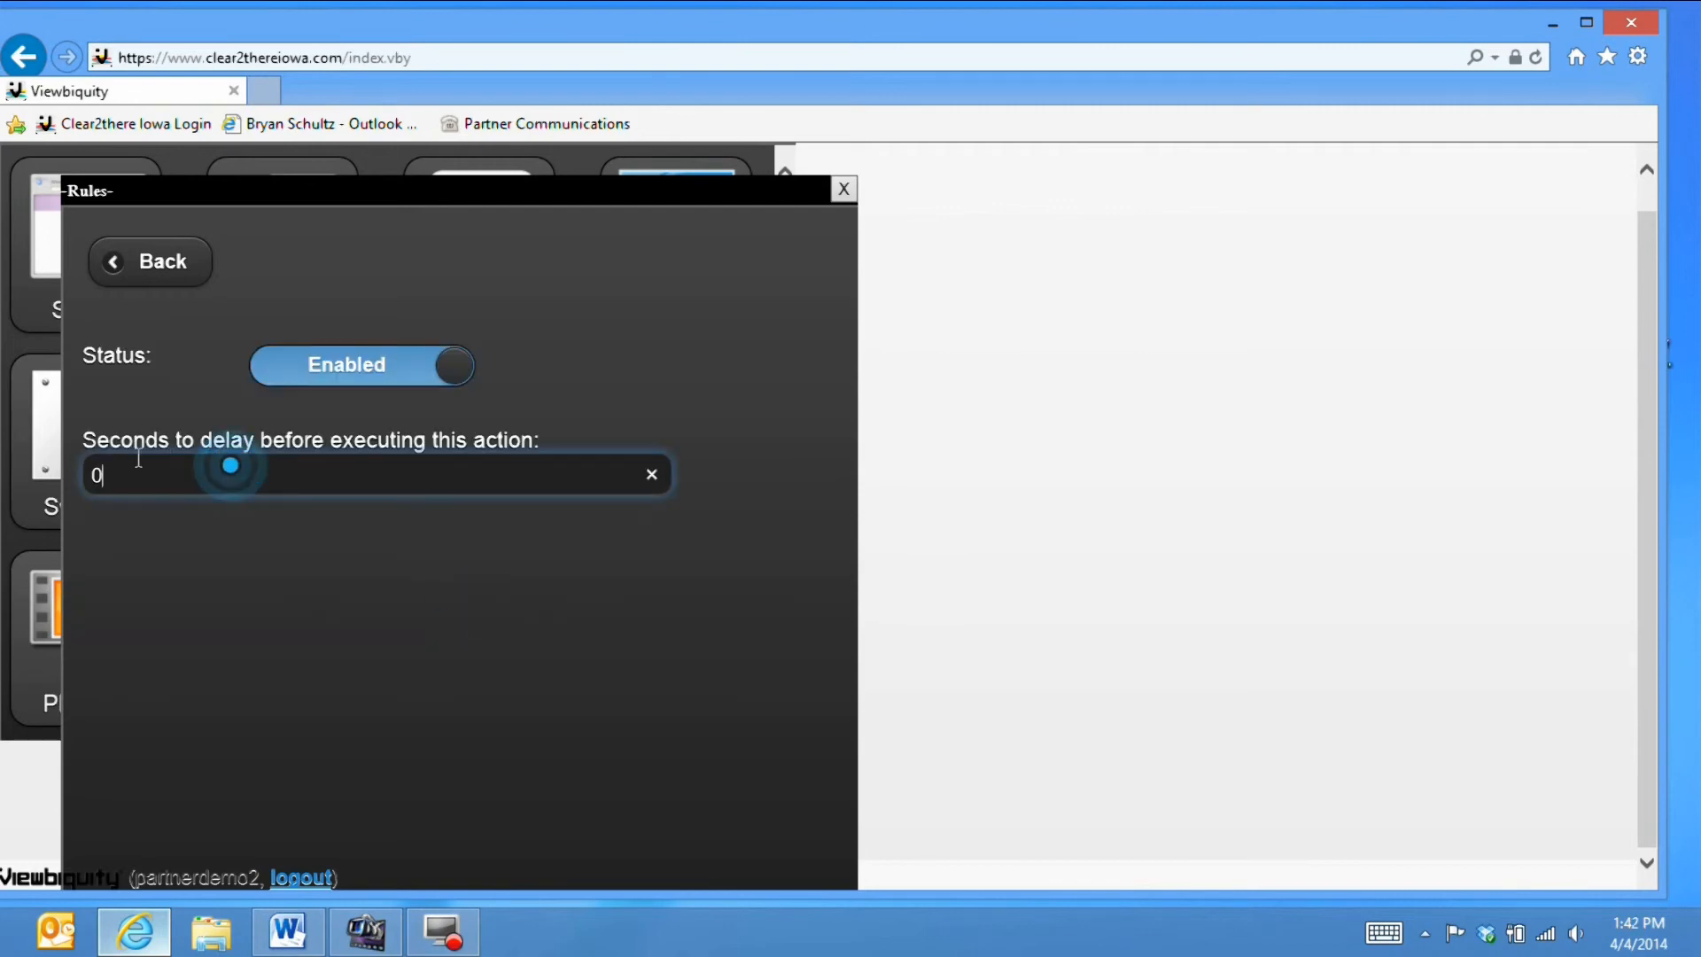
type("4")
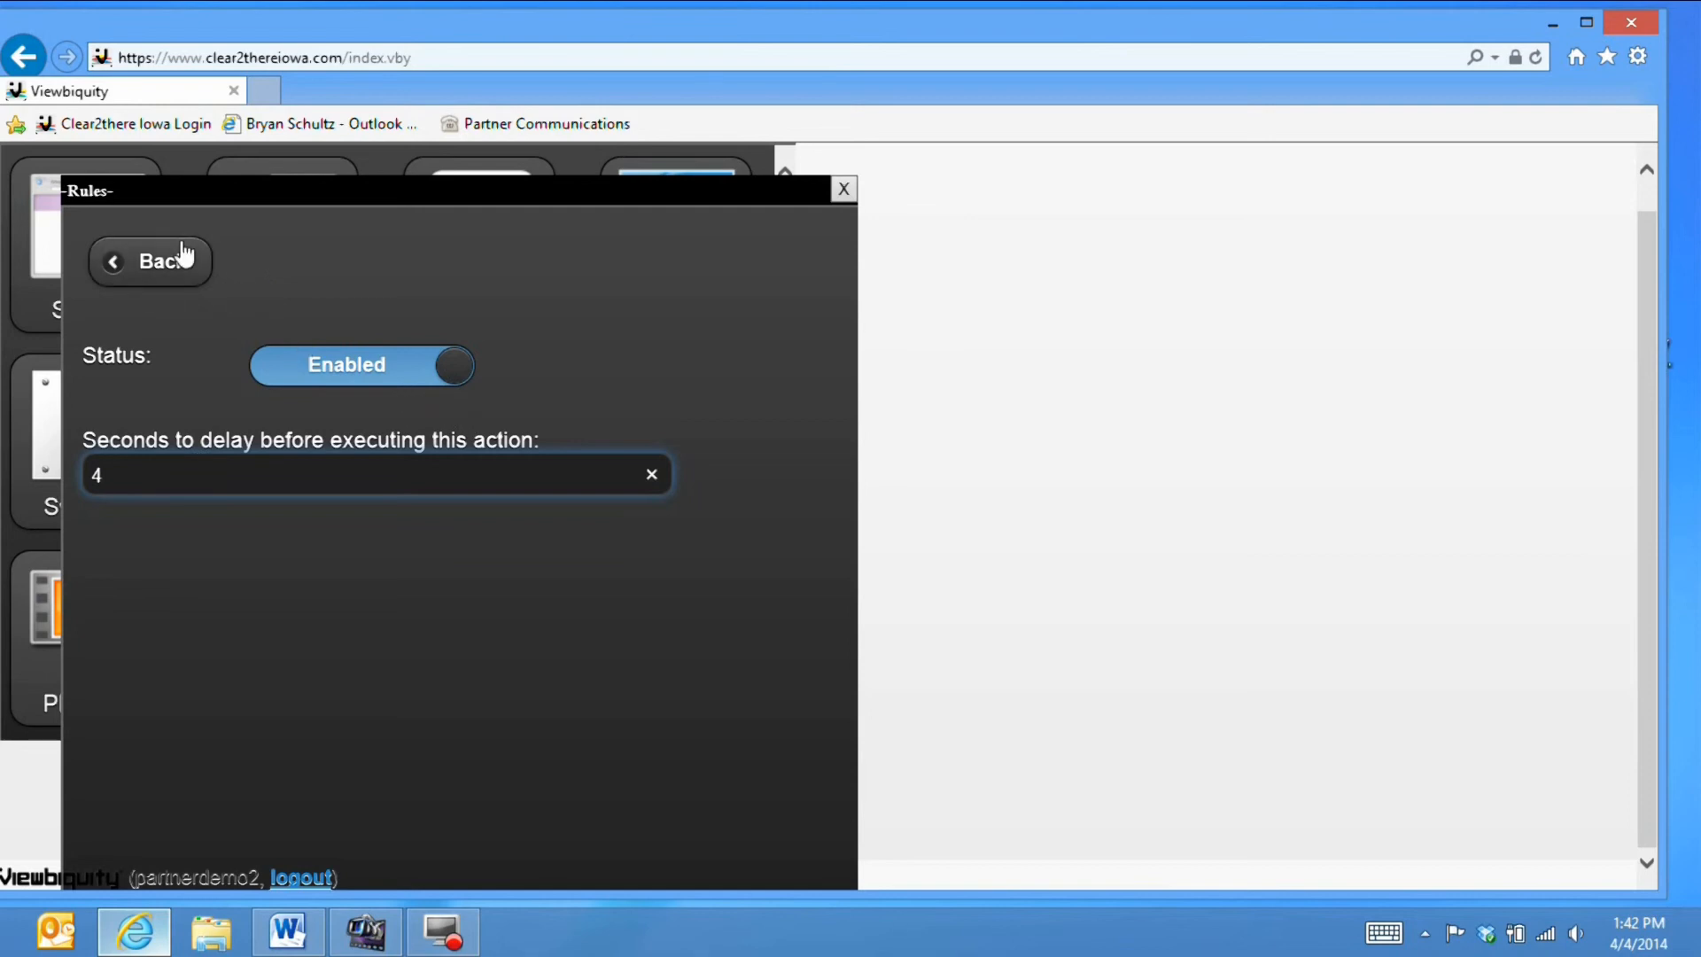
left_click(144, 250)
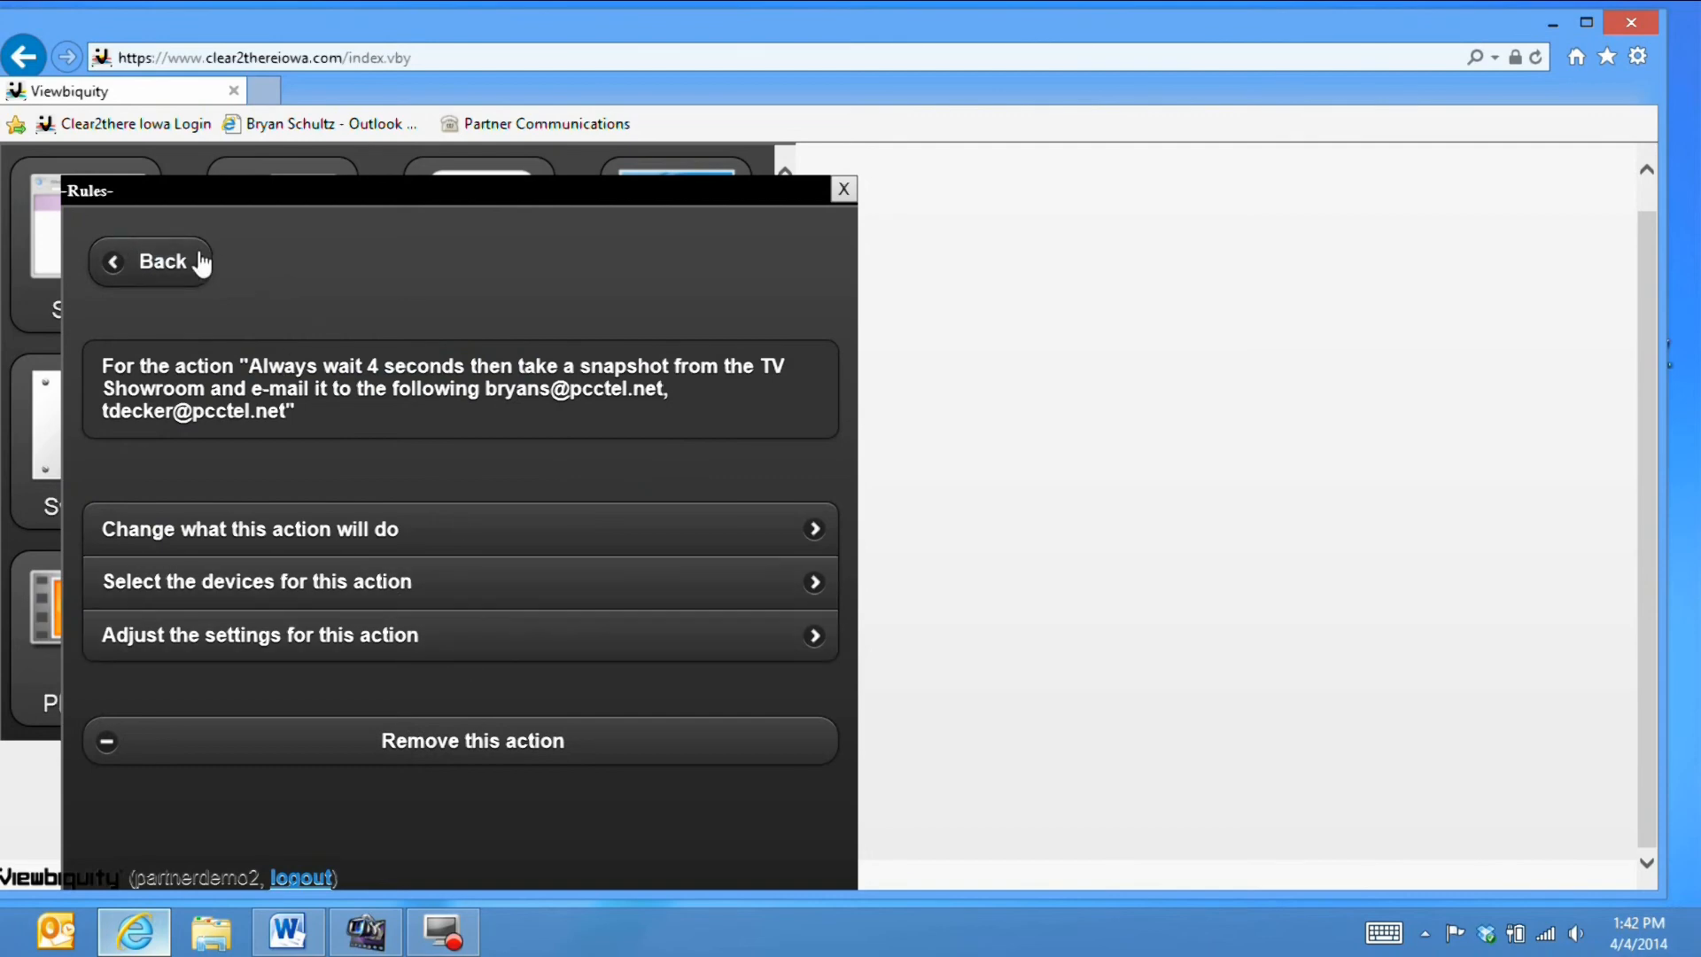
- Go back to the full rules list and drag its window right, revealing the Home Screen
left_click(169, 264)
scroll(525, 585, "down", 1)
scroll(525, 585, "down", 4)
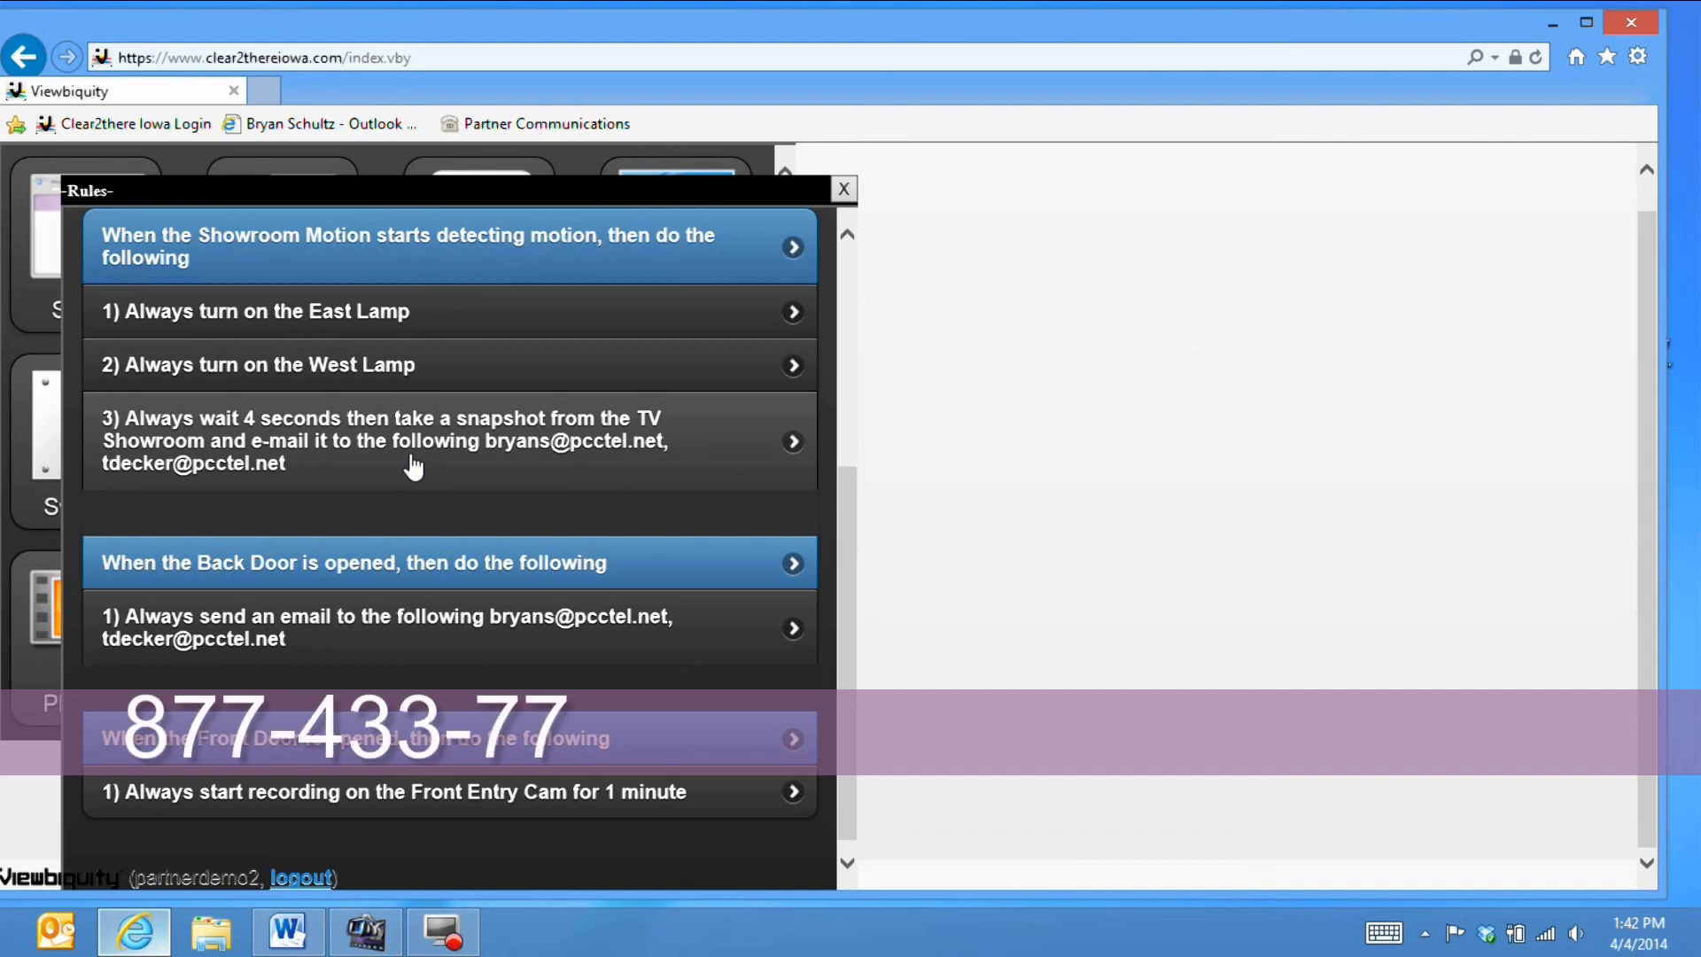
left_click_drag(687, 190, 1431, 159)
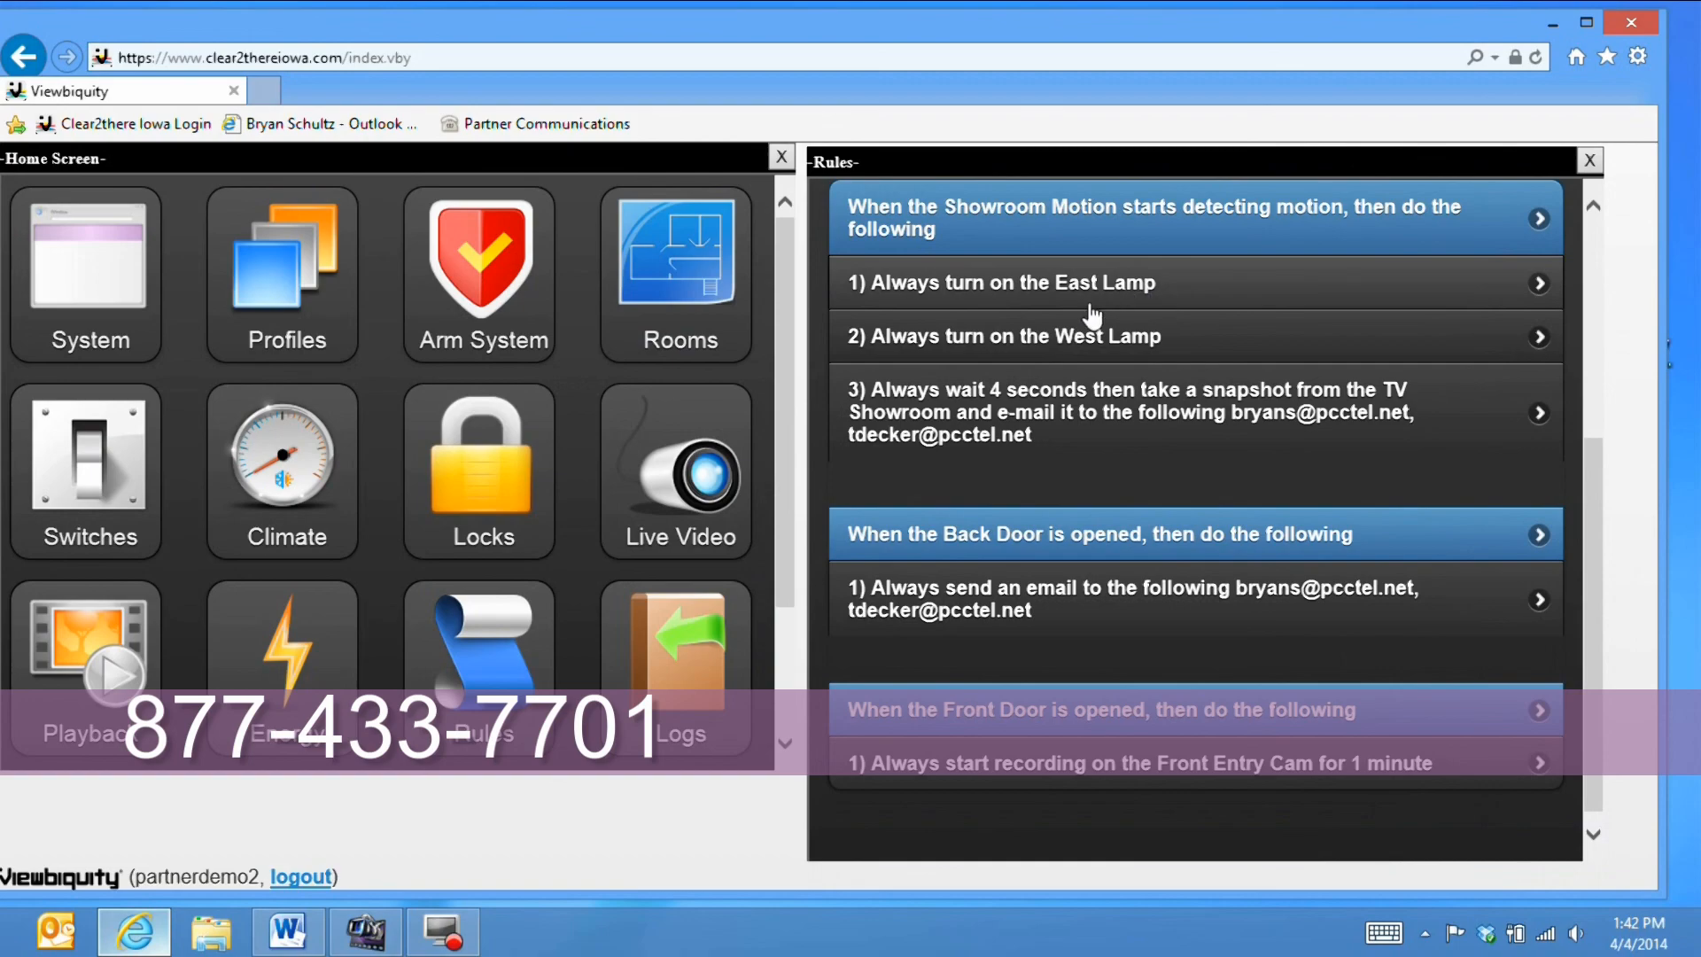